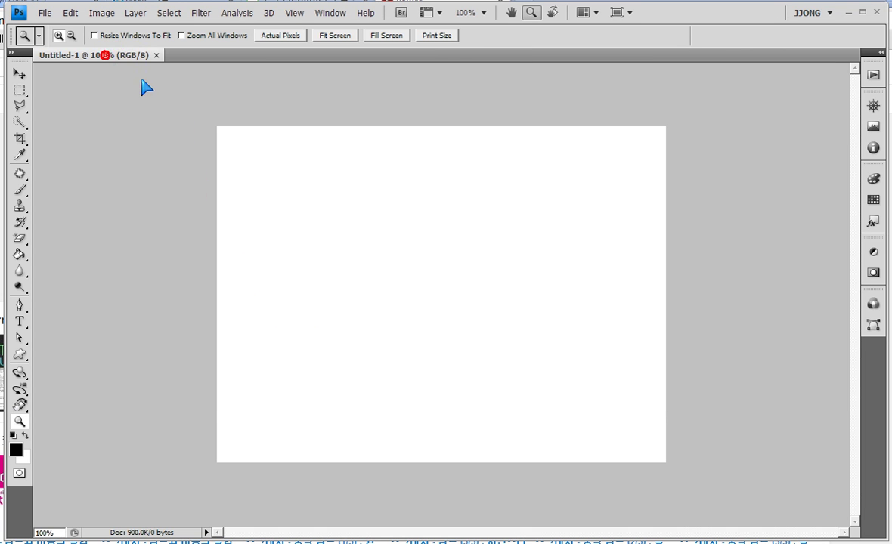
Float the Untitled-1 canvas in its own window, then size and centre it in the workspace.
drag(106, 59, 145, 85)
mouse_move(520, 406)
mouse_down()
mouse_move(607, 447)
mouse_move(623, 468)
mouse_up()
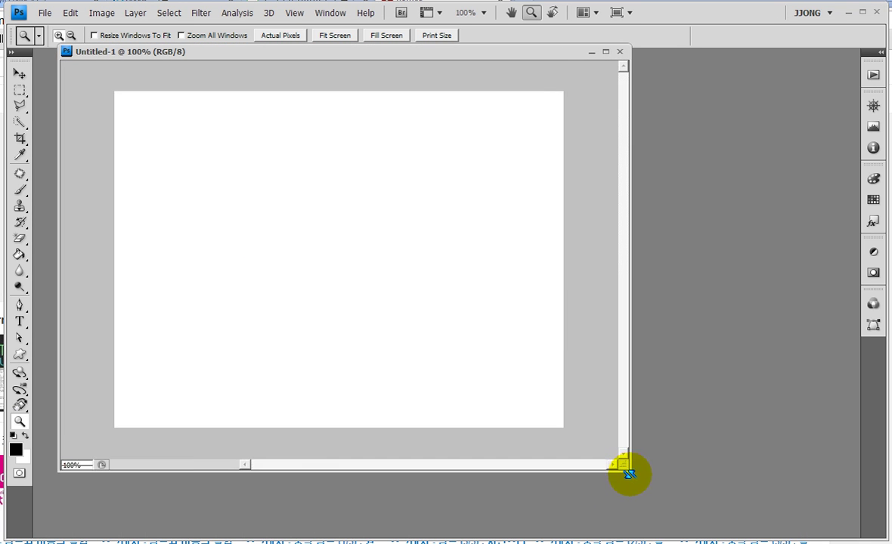
drag(411, 51, 467, 95)
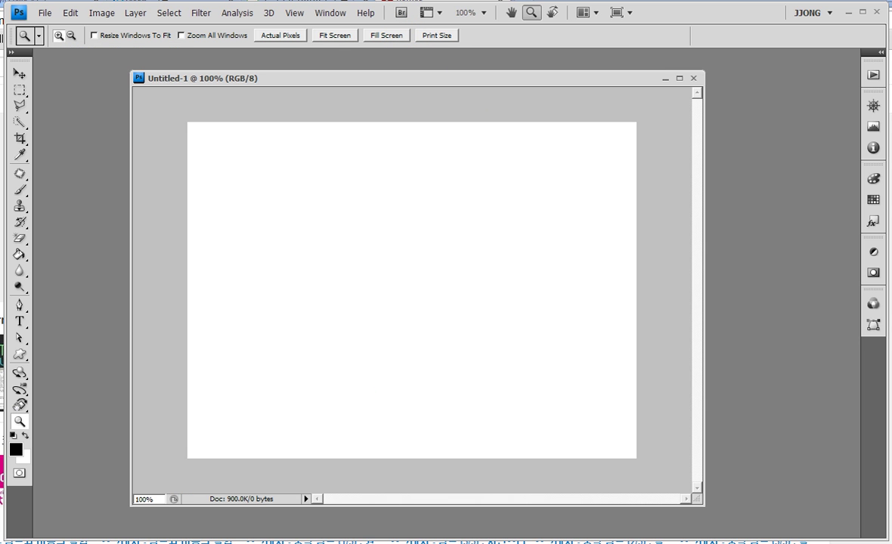
click(223, 395)
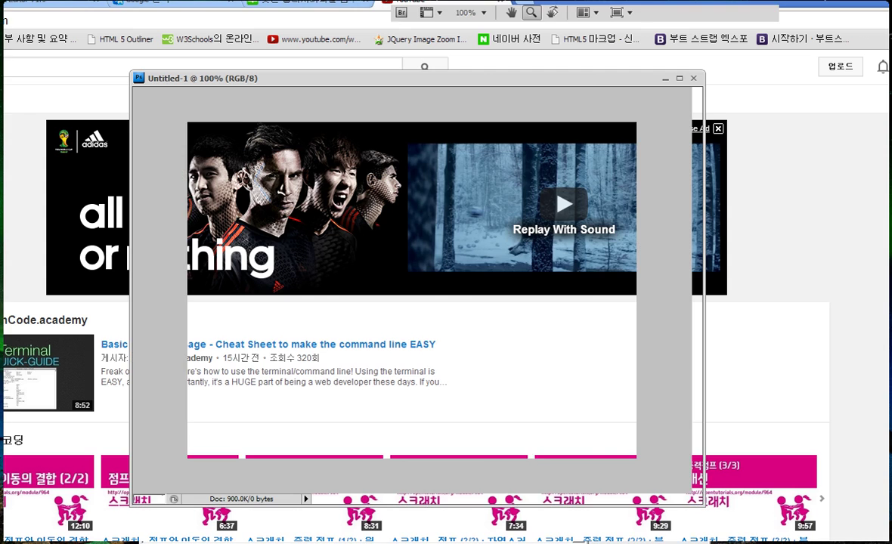
click(559, 90)
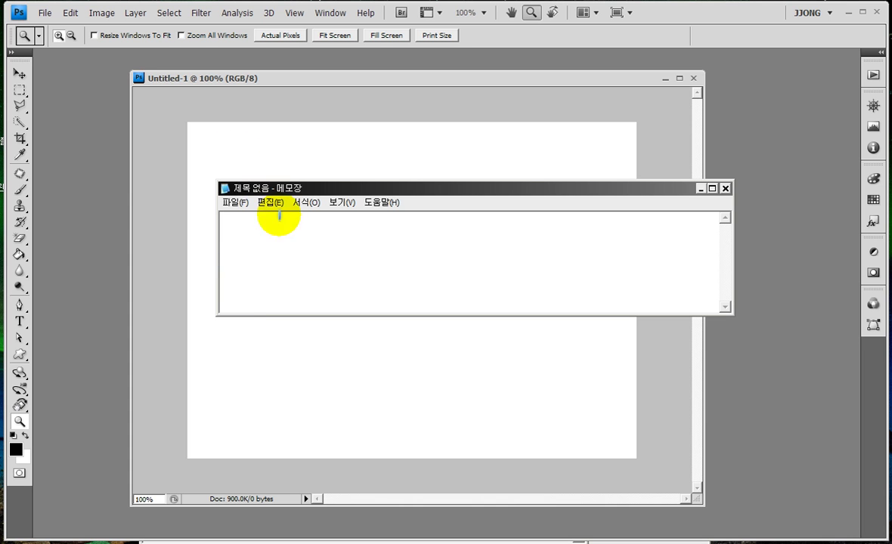
Enlarge the Notepad window and set a larger font size.
drag(217, 314, 304, 451)
click(393, 203)
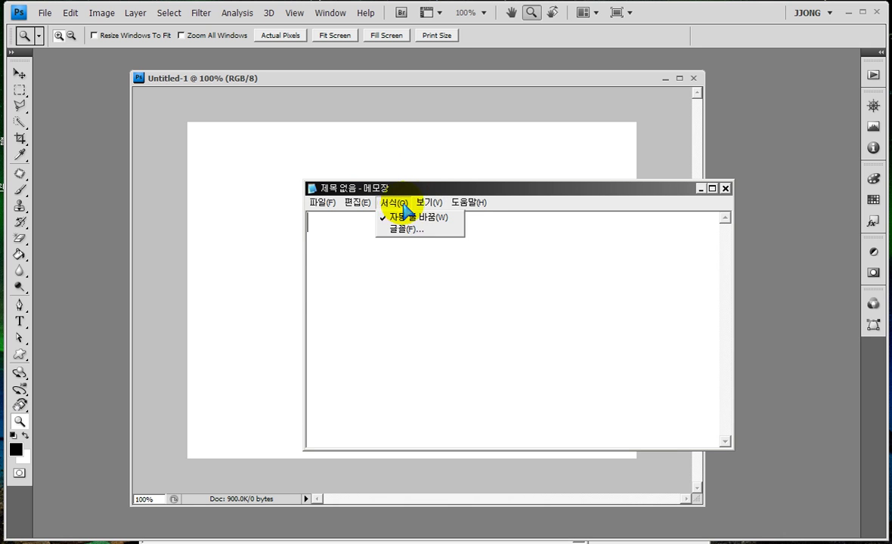
click(400, 228)
click(570, 370)
click(624, 308)
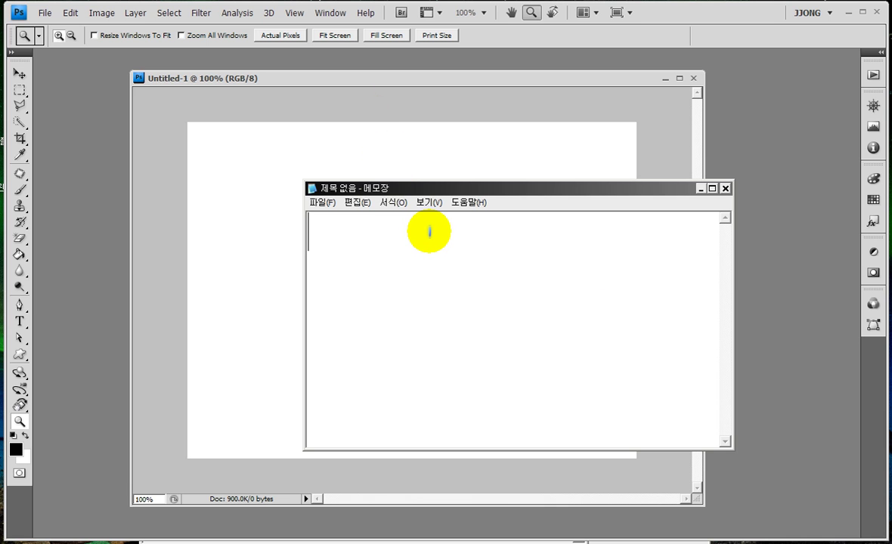
Type the heading <폰트 변형> in Korean on the first line.
text(<)
text(vhs)
key(BackSpace)
key(BackSpace)
key(BackSpace)
text(vhs)
key(BackSpace)
key(BackSpace)
key(BackSpace)
key(Hangul)
text(폰트 변형>)
key(Return)
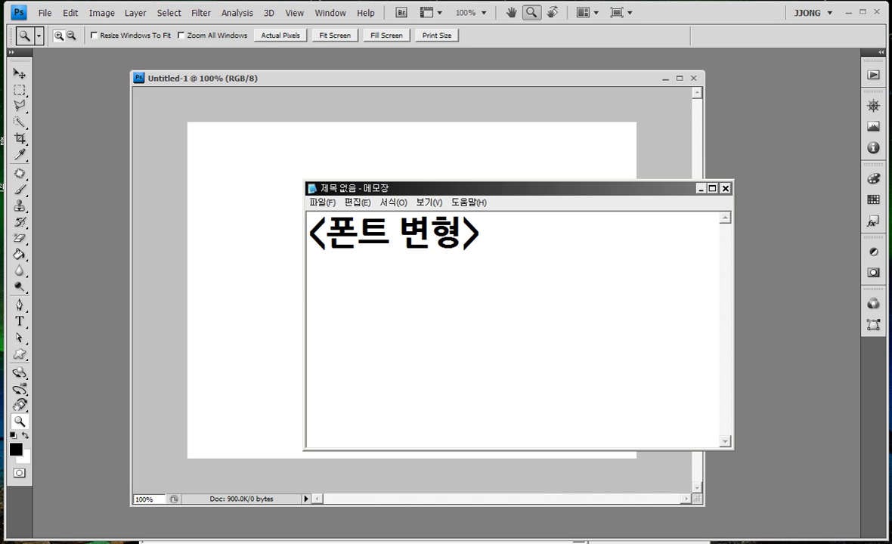
Add the first dash bullet reading 폰트 기능 유지.
text(- )
text(-)
key(Up)
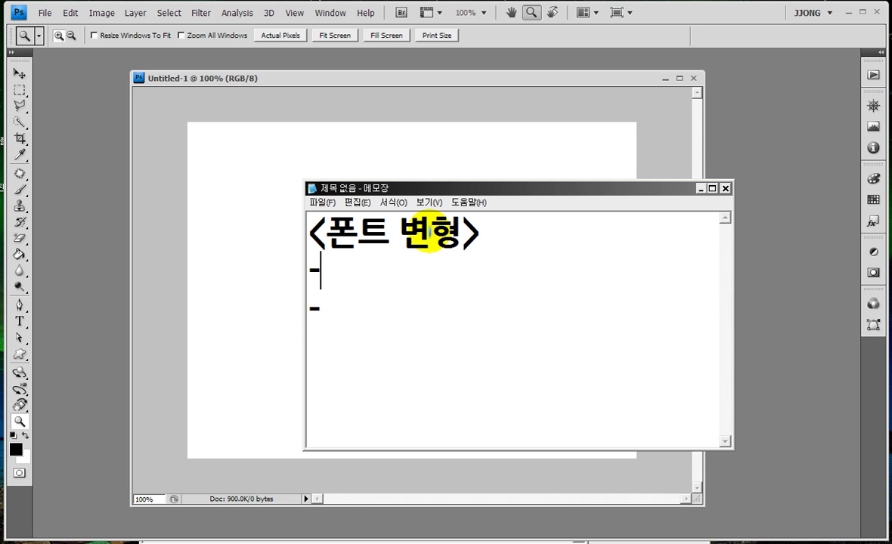
text(폰트를)
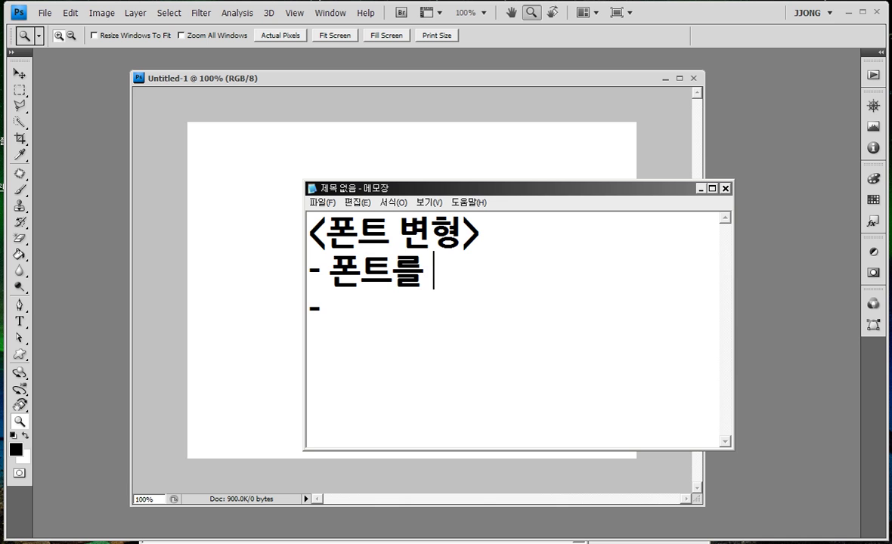
key(BackSpace)
key(BackSpace)
text(성절)
key(BackSpace)
key(BackSpace)
text(지질 유지)
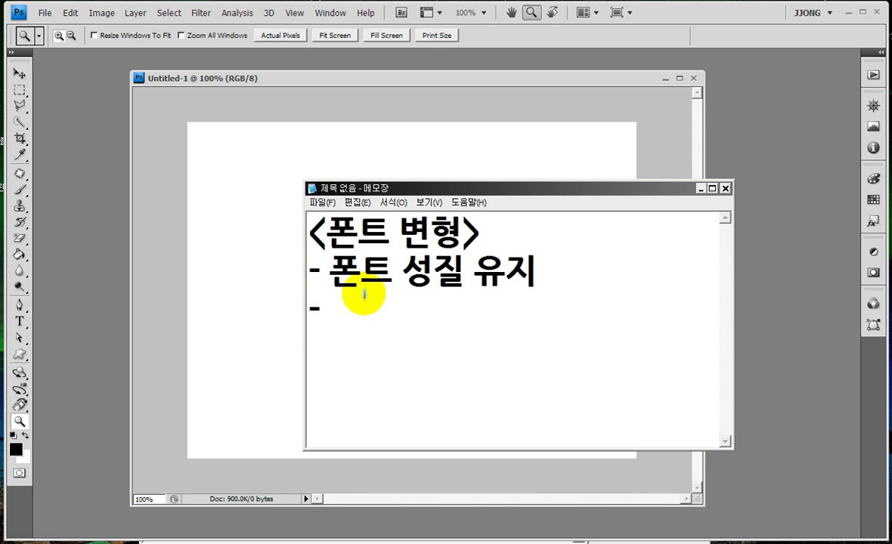
drag(402, 272, 452, 269)
text(기능)
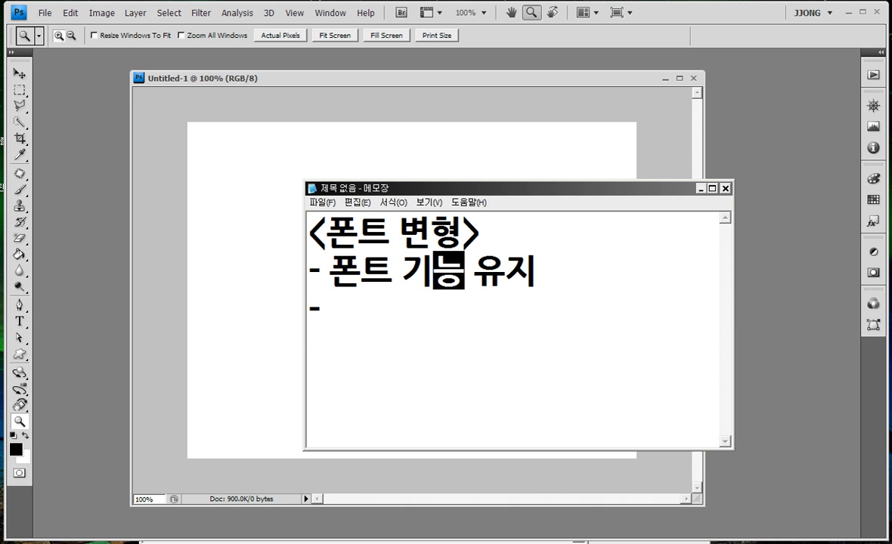
Add the second bullet 폰트 기능 상실 and start a sub-line under the first bullet.
click(363, 308)
text(폰)
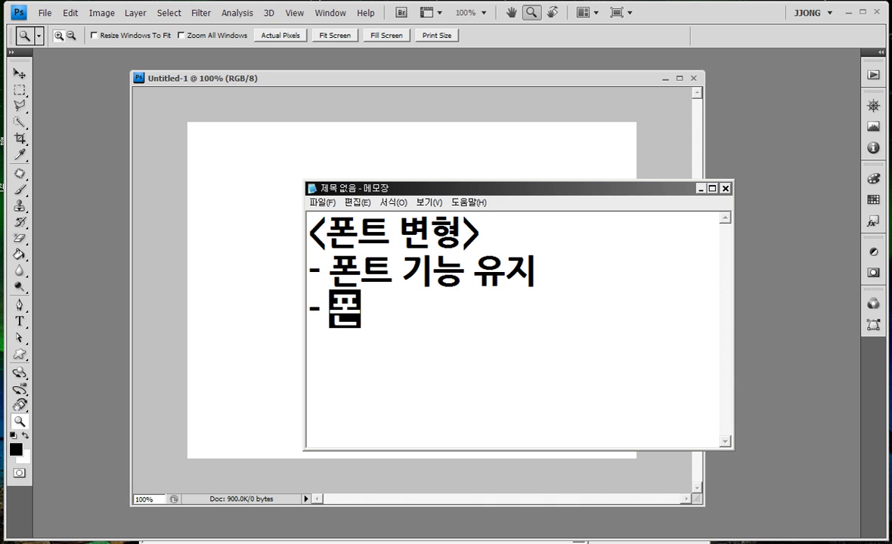
text(트 기)
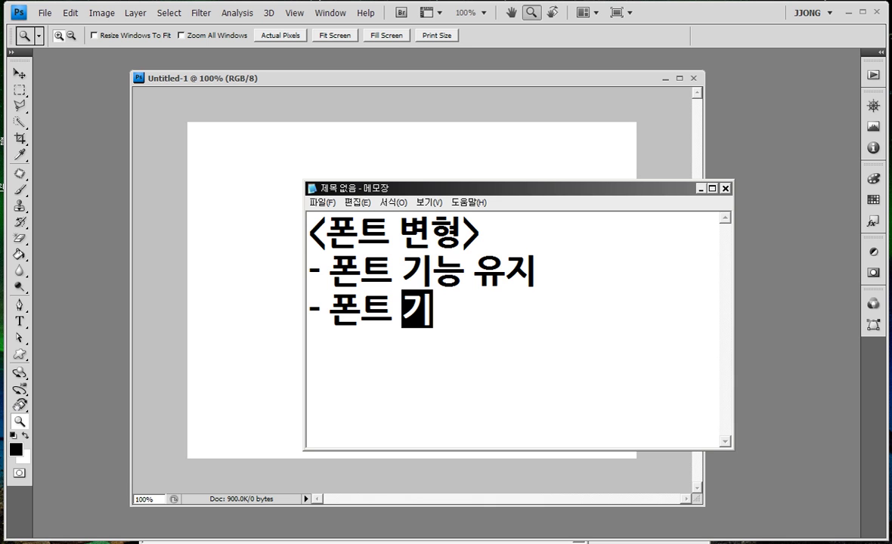
text(능 상ㅅ실)
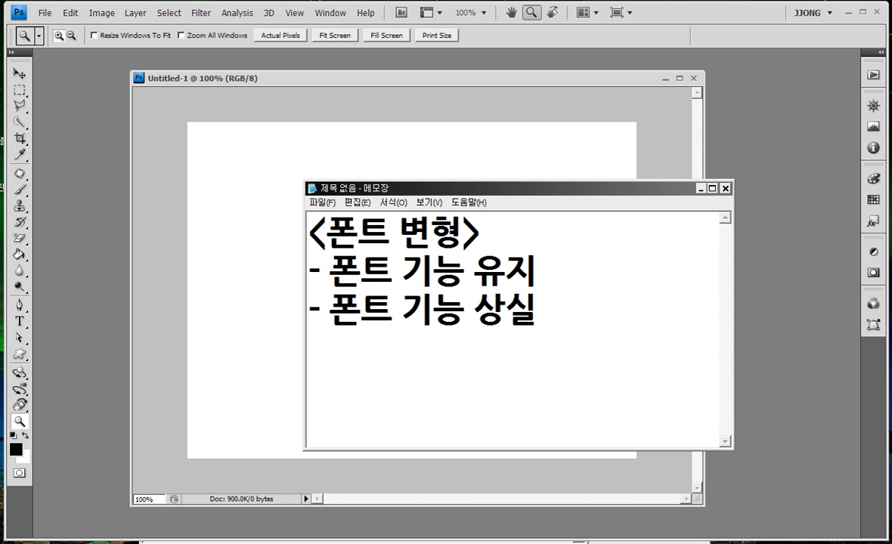
click(584, 261)
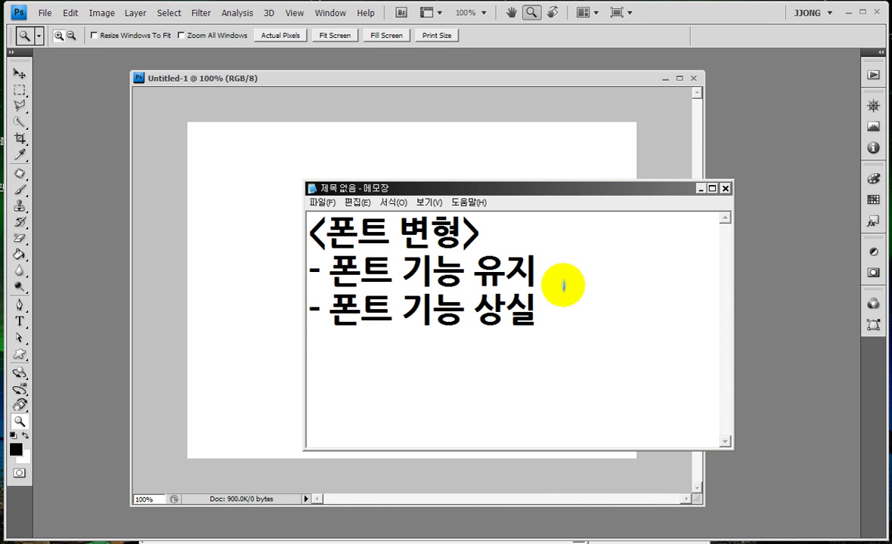
key(Return)
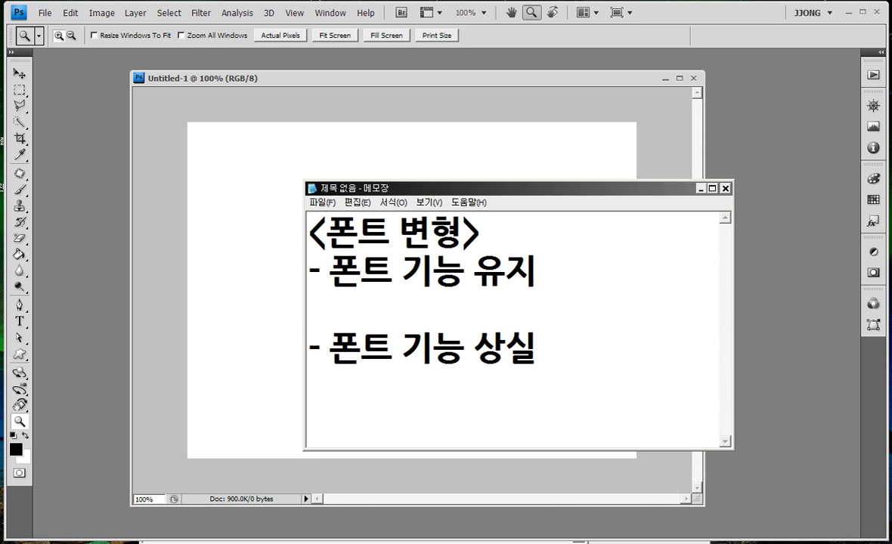
text(:)
text(ㅆ)
Type ': Type툴의 옵션' on the sub-line under 폰트 기능 유지.
key(BackSpace)
text(Type)
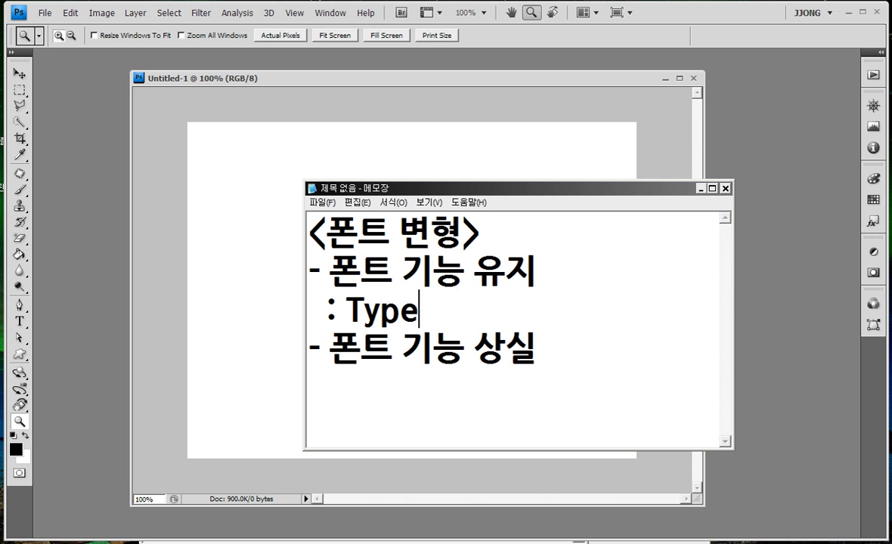
text(툴)
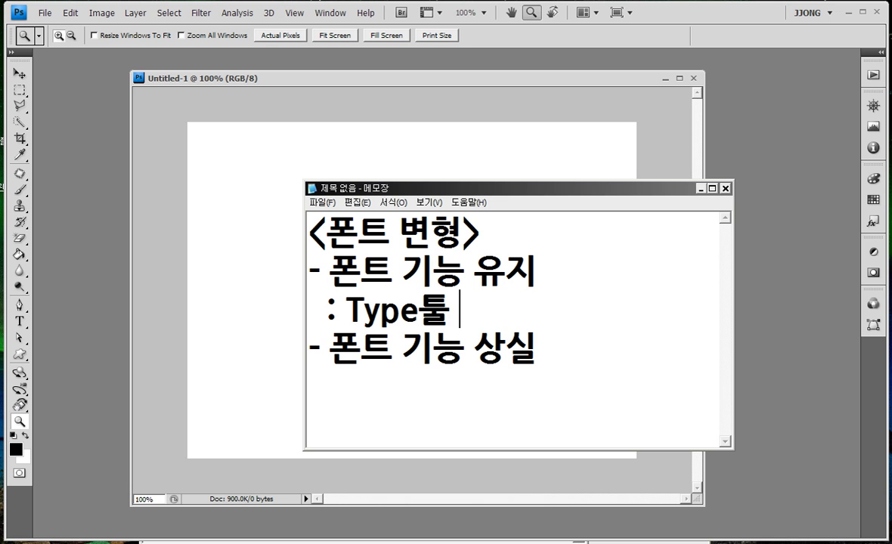
text(오)
key(BackSpace)
key(BackSpace)
text(의 옵션)
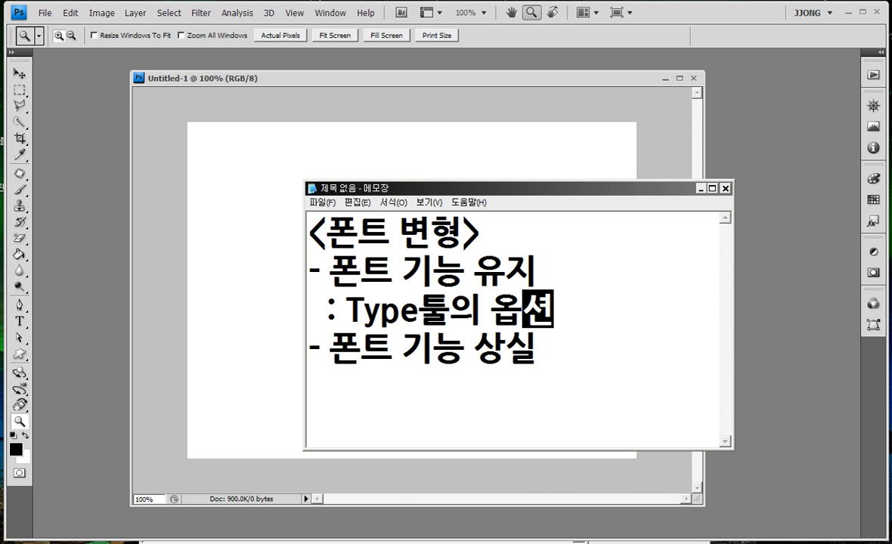
right_click(618, 492)
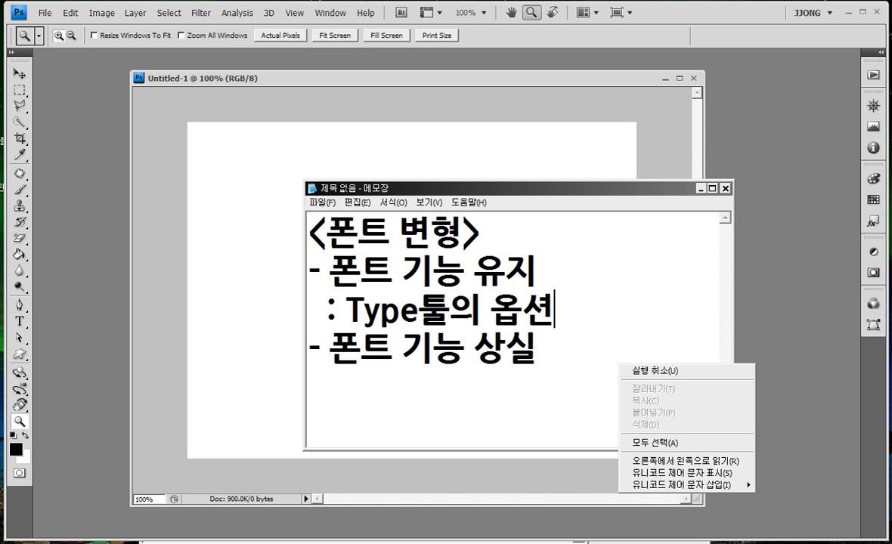
click(307, 370)
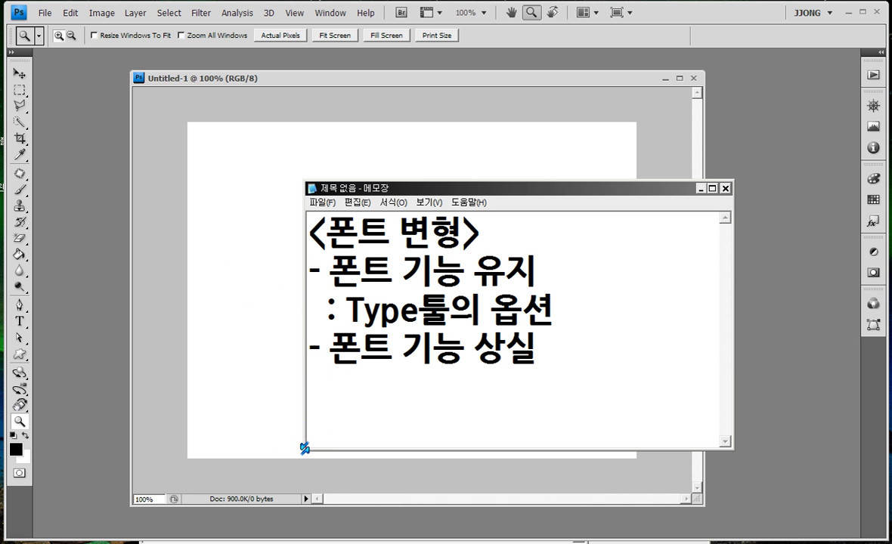
Append '> Warp Text' to the sub-line, then move and enlarge the Notepad window.
drag(304, 448, 219, 428)
click(500, 311)
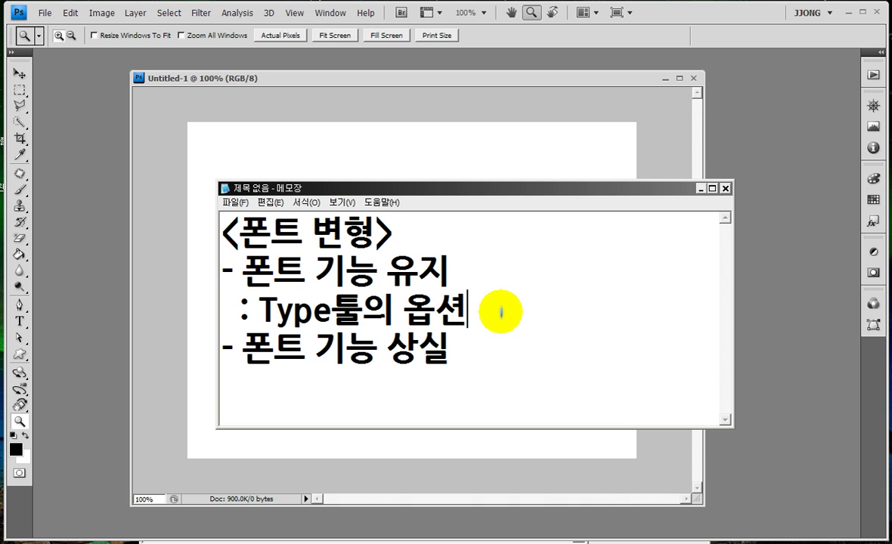
text(:)
key(BackSpace)
text(> Wa)
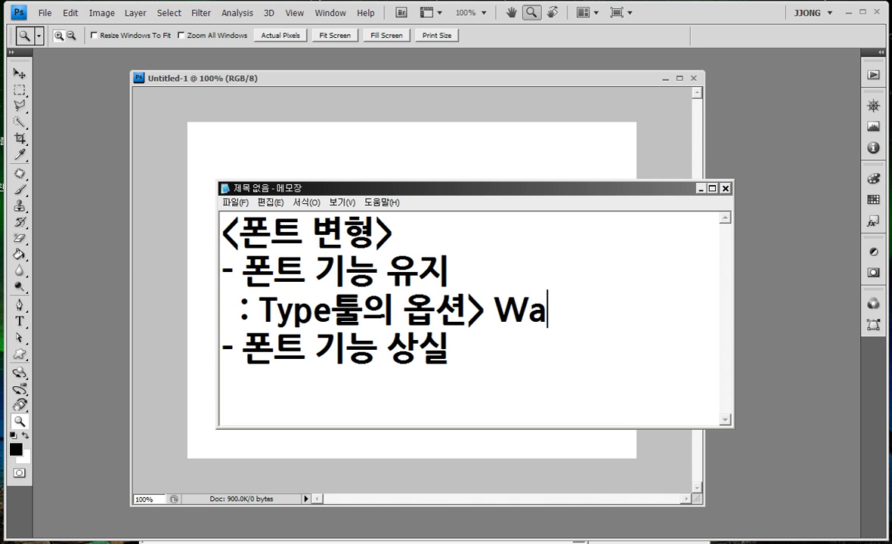
text(rp Te)
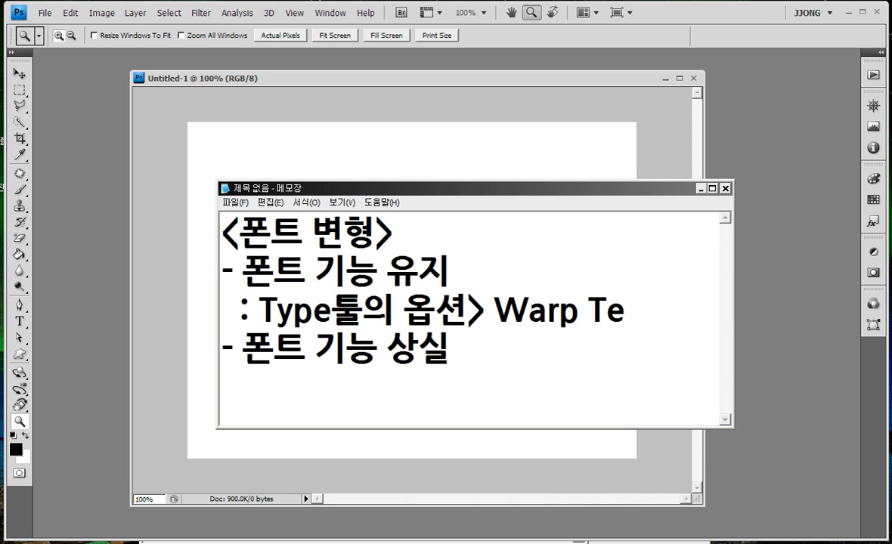
text(xt)
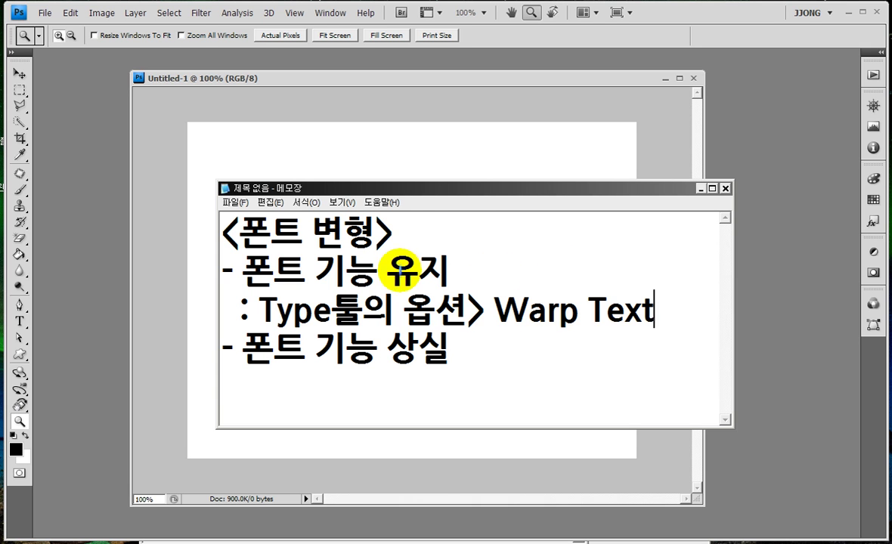
drag(533, 188, 573, 142)
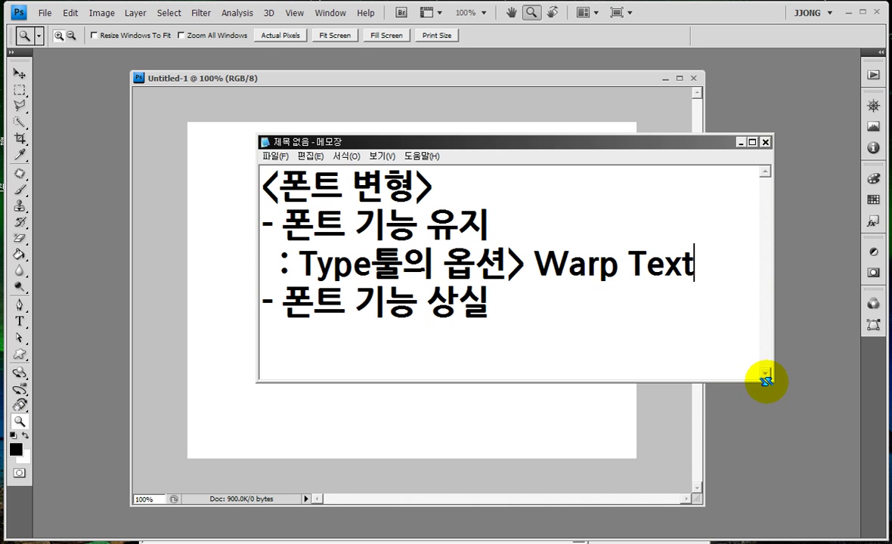
drag(782, 437, 781, 431)
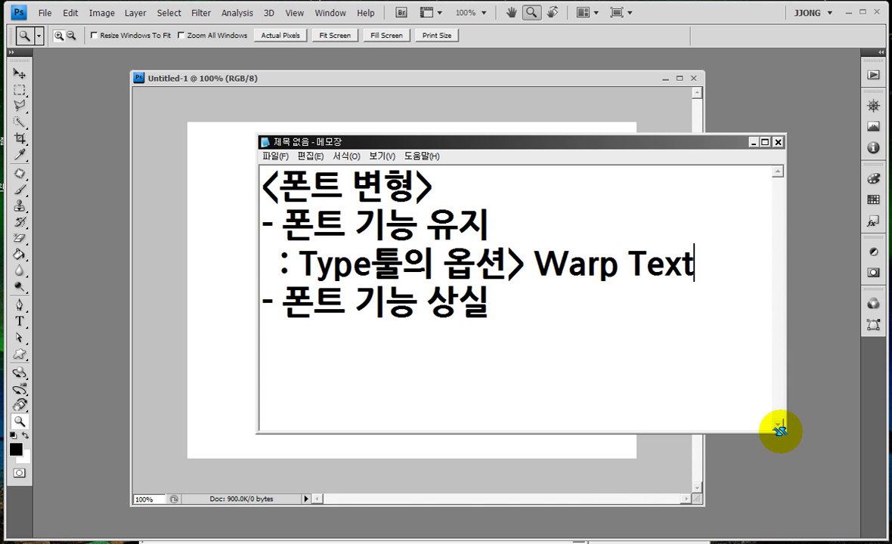
Add the sub-item '- 비트맵화(이미지화)' under 폰트 기능 상실.
click(540, 306)
key(Return)
text(: )
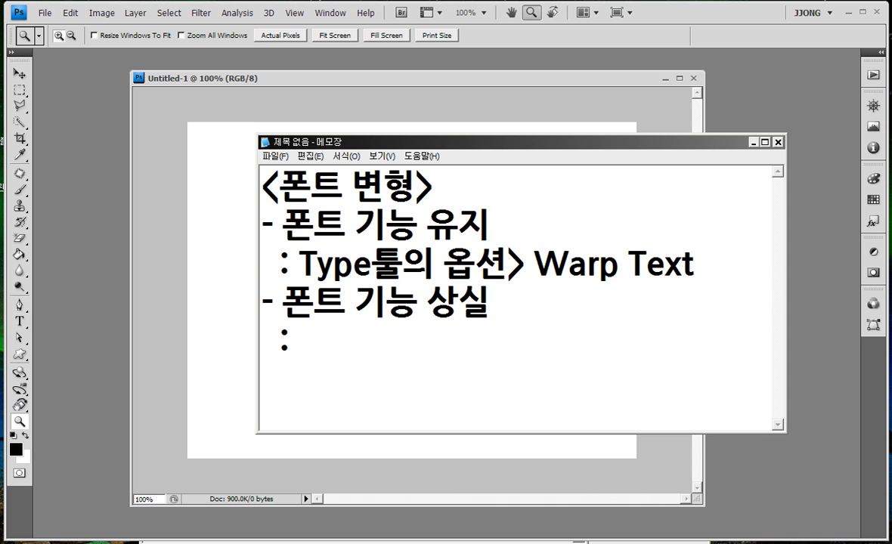
text(- )
text(비)
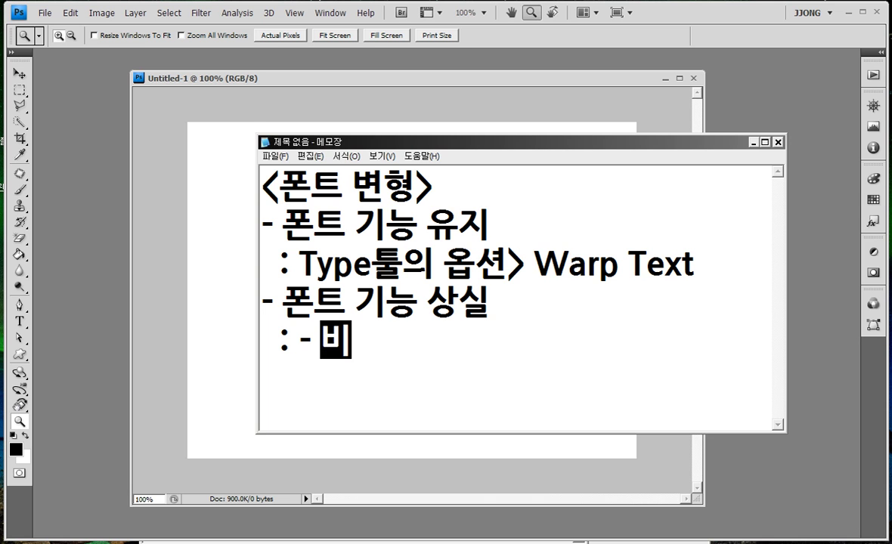
text(트맵화()
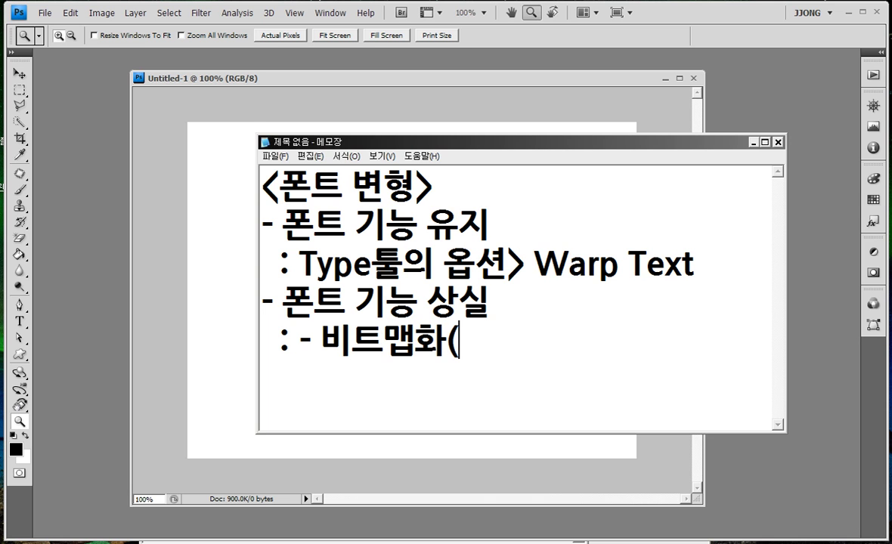
text(dlal)
key(BackSpace)
key(BackSpace)
key(BackSpace)
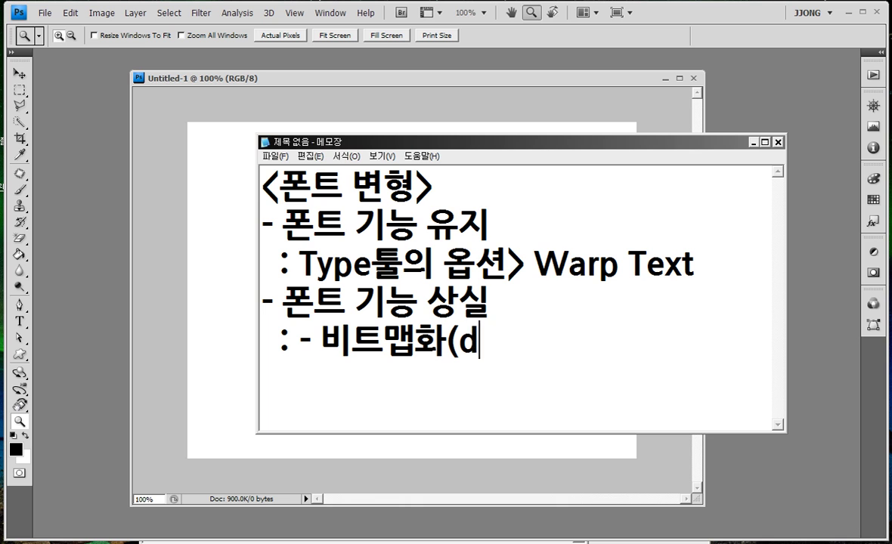
key(BackSpace)
key(Hangul)
text(ㅇㅣ미지화))
Add the next sub-item '- 벡터화 (쉐이프화)' below it.
key(Return)
text(- ㅂㅔㄱ)
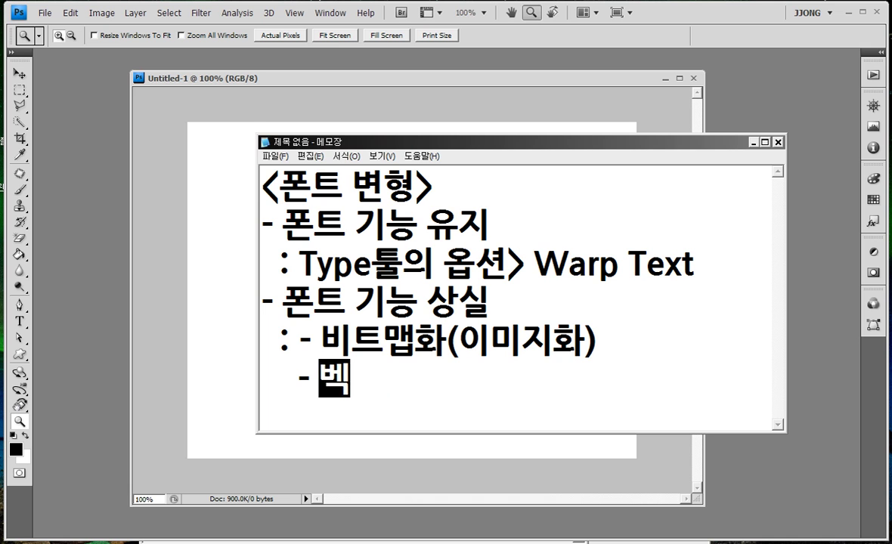
text(터호ㅗㅏ ()
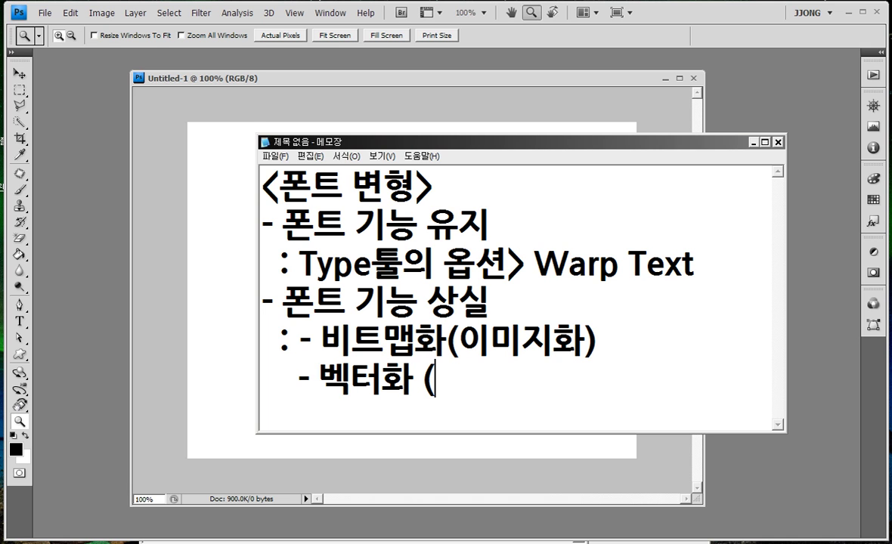
text(S)
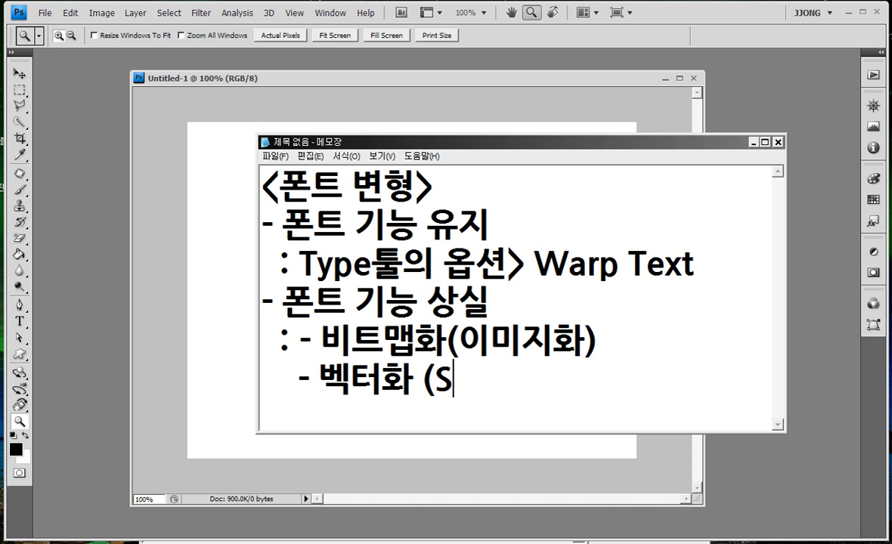
key(BackSpace)
text(수)
key(BackSpace)
key(BackSpace)
text(ㅅㅞ이ㅍㅡㅎㅗㅏ))
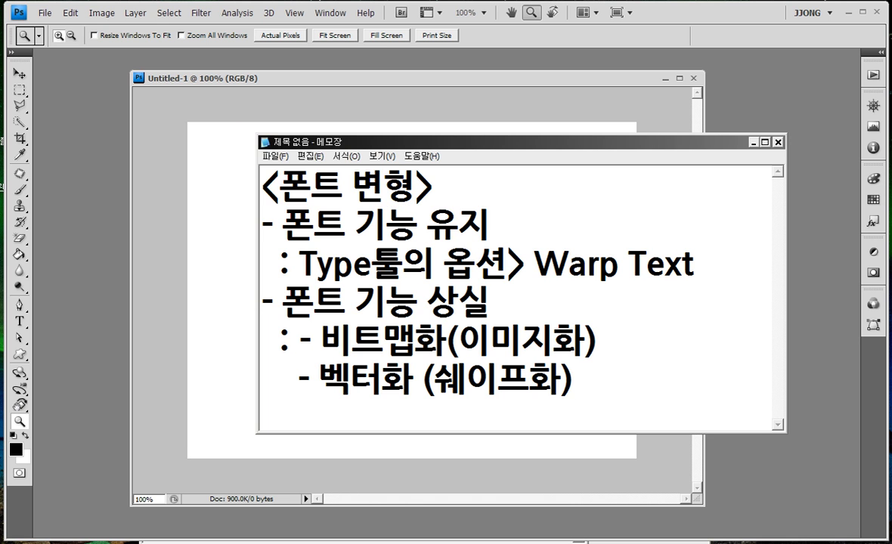
Highlight 'Type툴의 옵션> Warp Text' in the notes, then bring the Photoshop canvas to the front.
drag(301, 261, 669, 261)
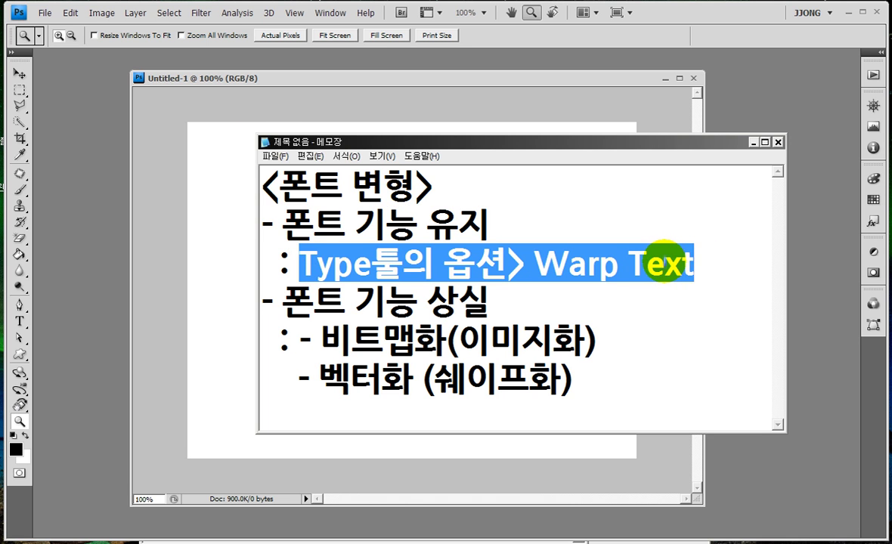
click(238, 128)
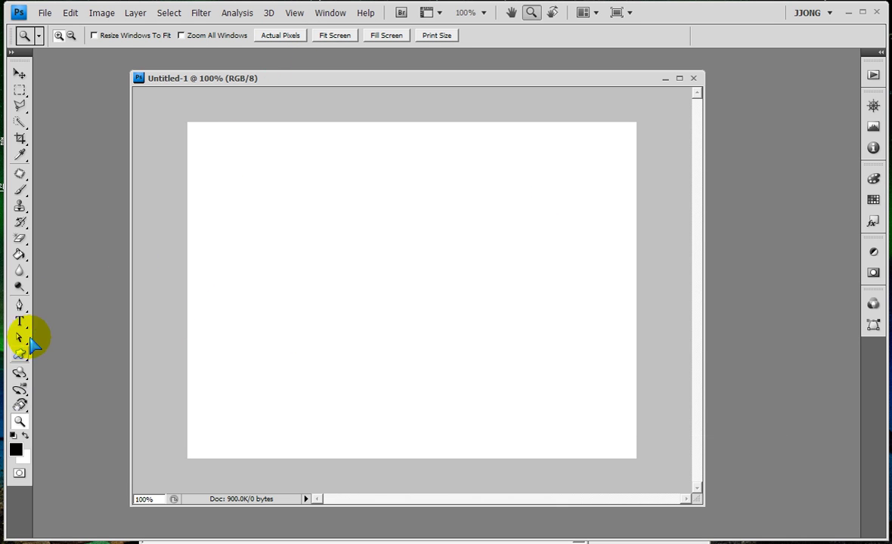
Select the Horizontal Type tool and drag across the blank Untitled-1 canvas.
click(19, 321)
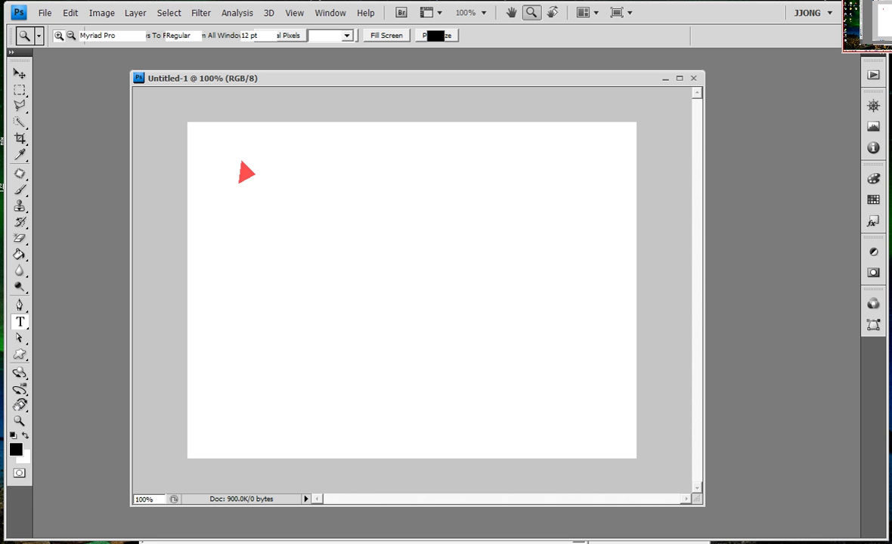
mouse_move(213, 151)
mouse_down()
mouse_move(437, 220)
mouse_move(529, 219)
mouse_up()
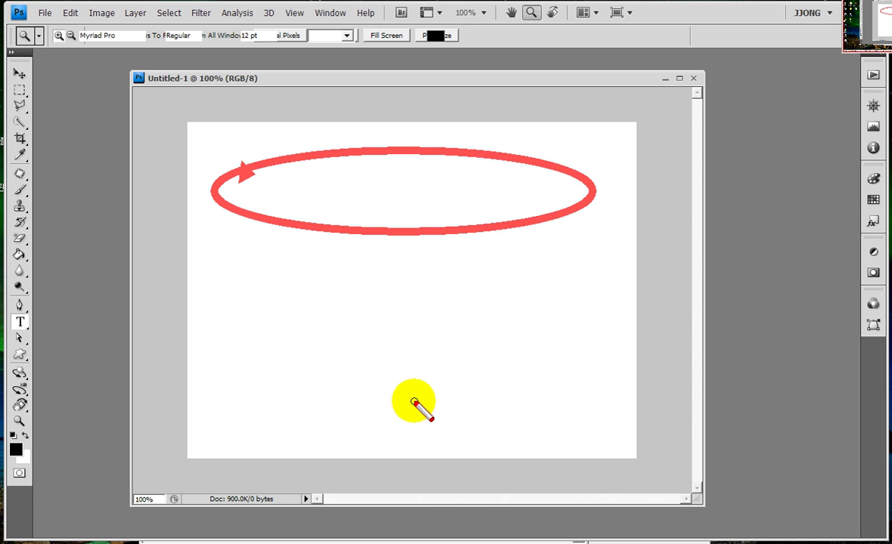
click(237, 257)
drag(236, 257, 582, 378)
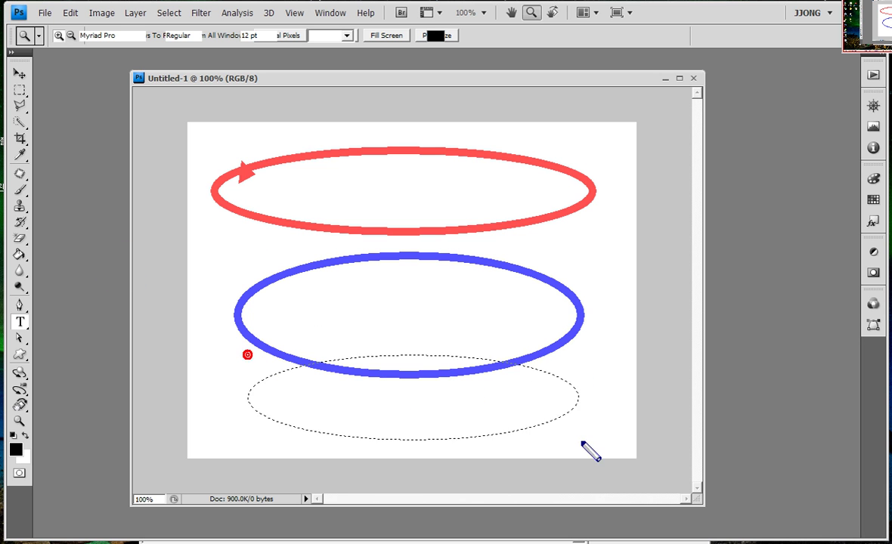
drag(234, 357, 590, 448)
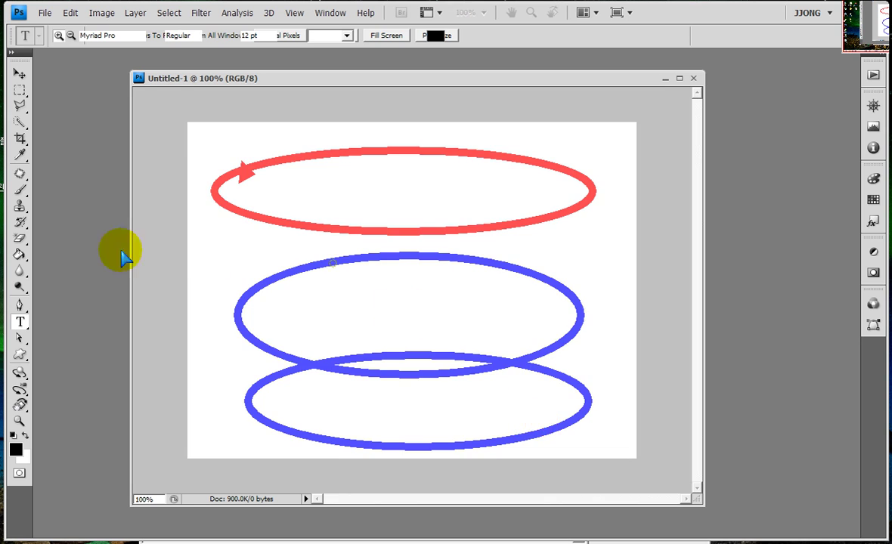
Open and close the workspace list, then set a text insertion point near the canvas top-left.
key(Escape)
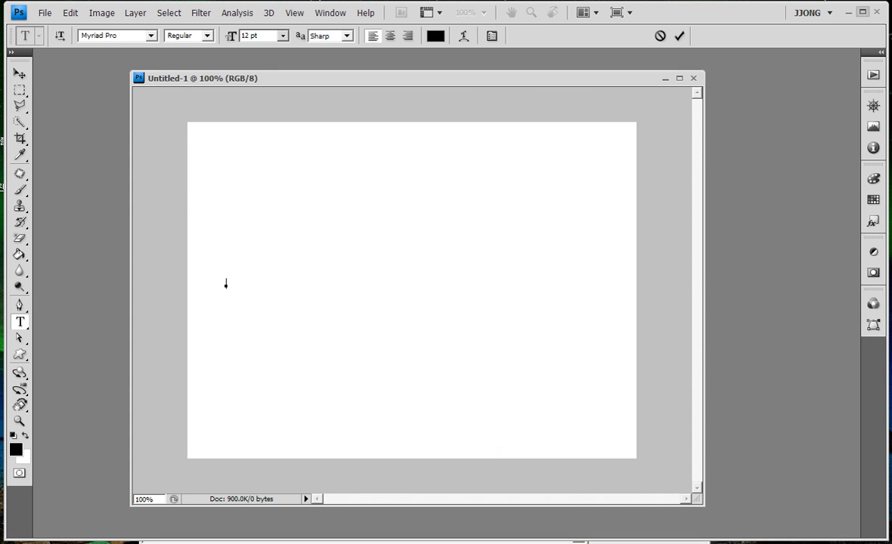
click(808, 13)
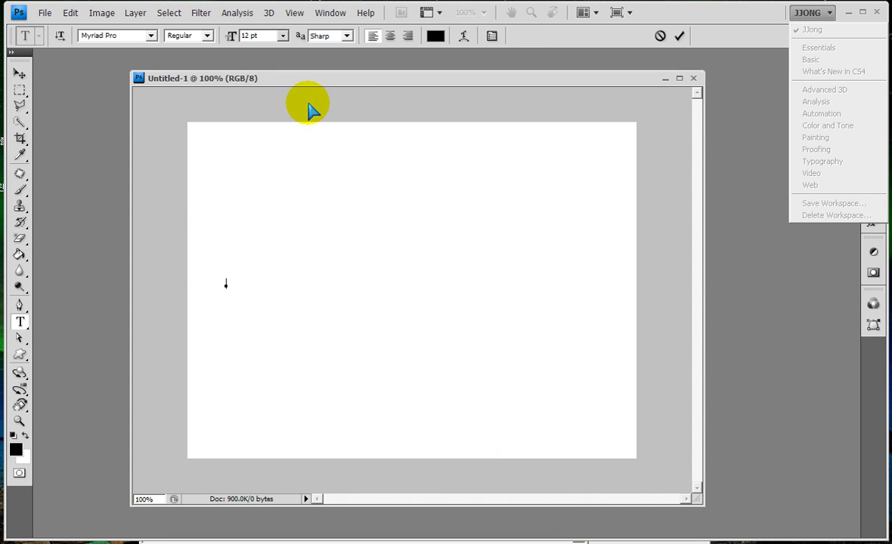
click(417, 79)
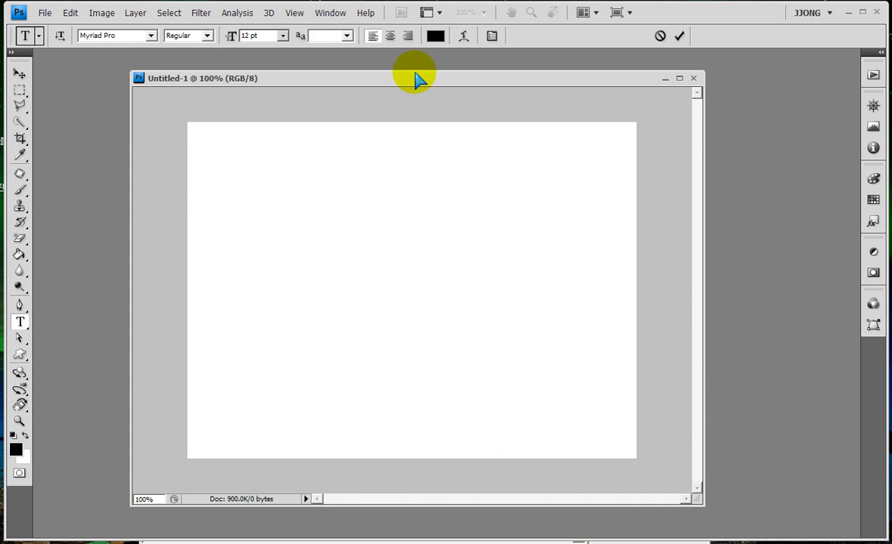
click(225, 159)
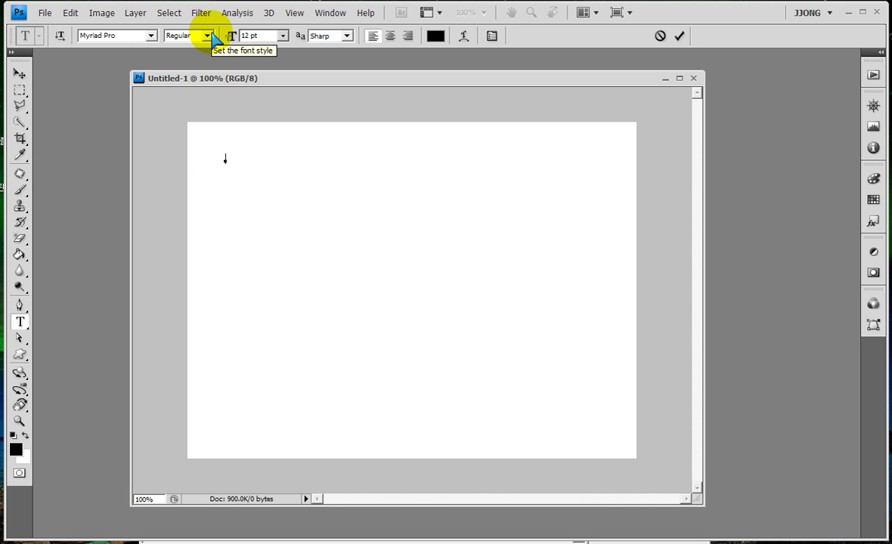
Type 휴먼컴퓨터아트학원 near the canvas top-left, commit it, and reopen it for editing.
text(.a)
text(퍼)
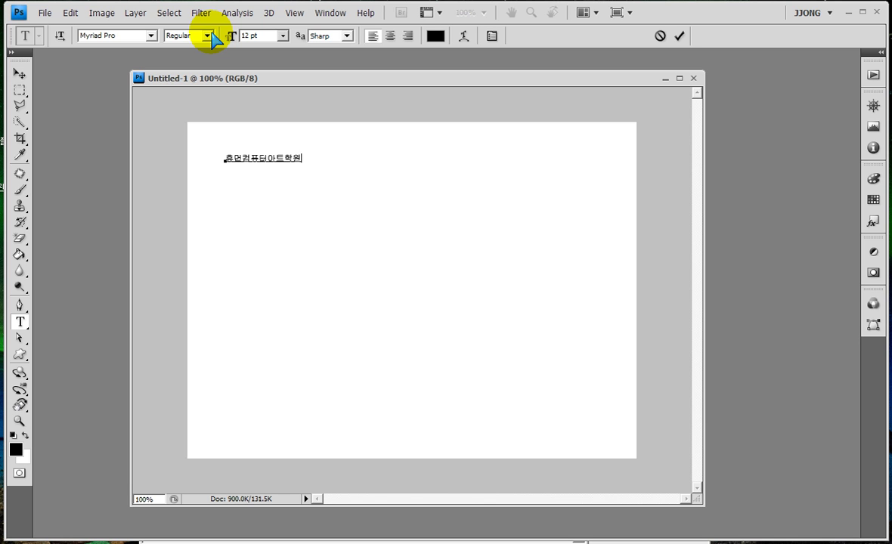
key(ctrl)
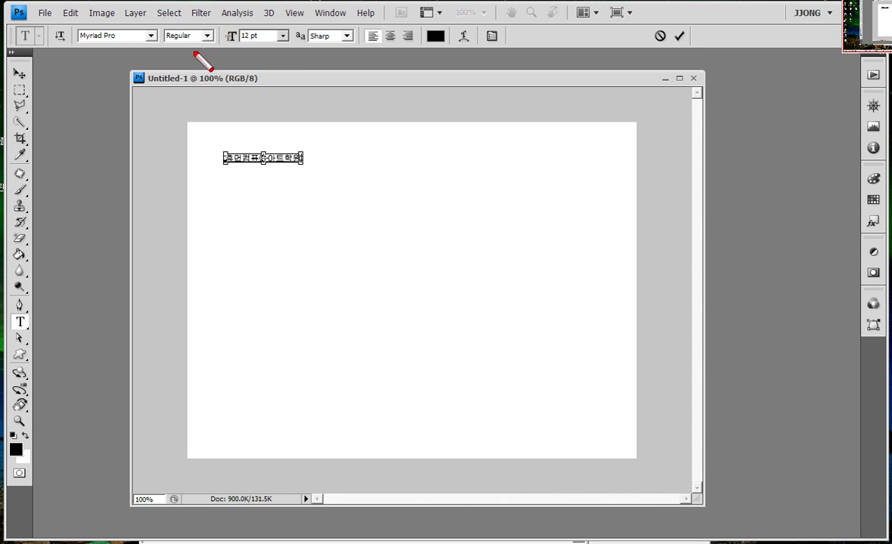
drag(229, 34, 286, 64)
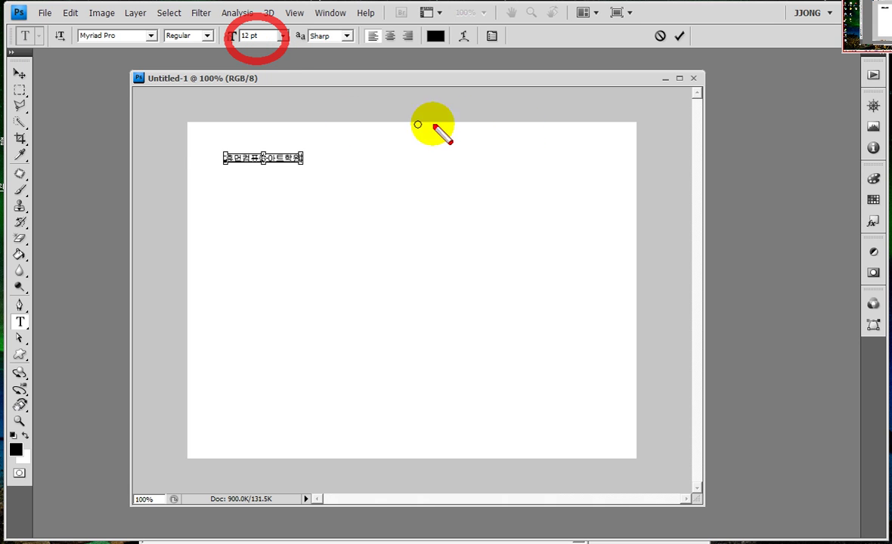
drag(76, 26, 215, 47)
drag(355, 72, 342, 74)
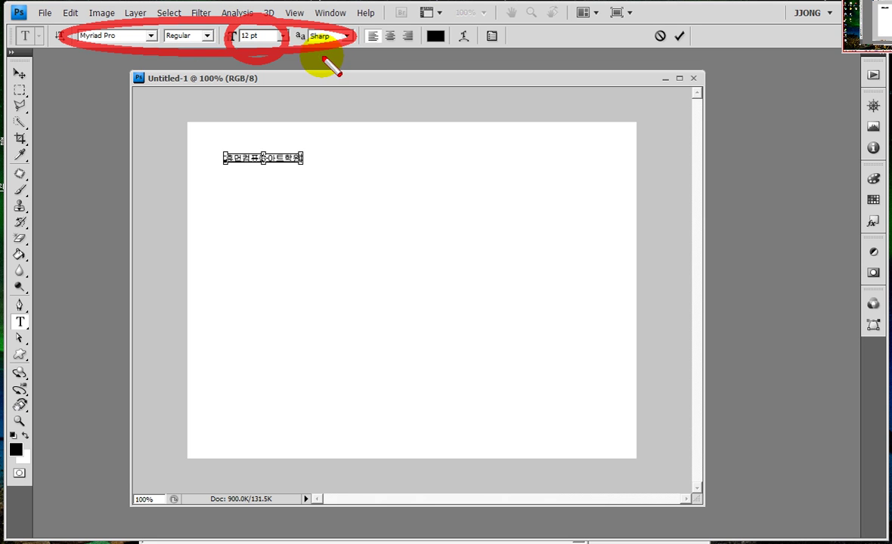
key(Escape)
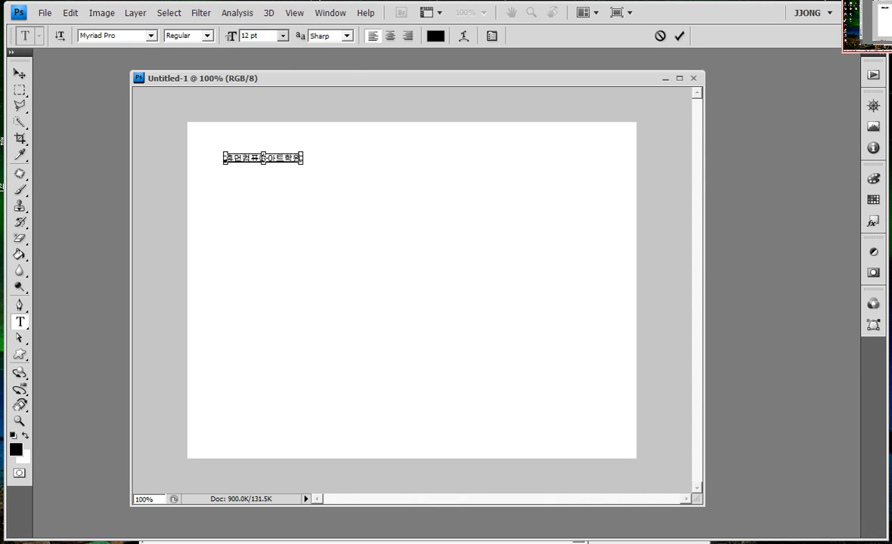
drag(657, 13, 661, 15)
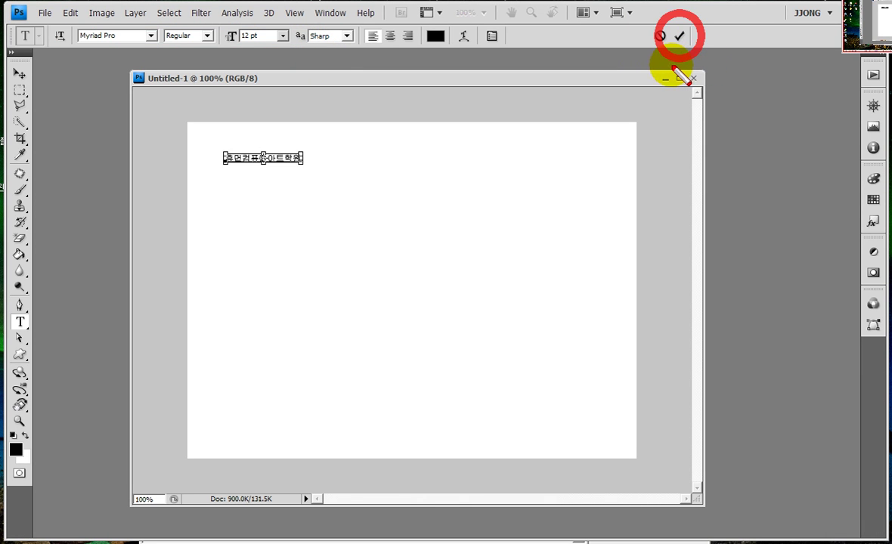
key(Escape)
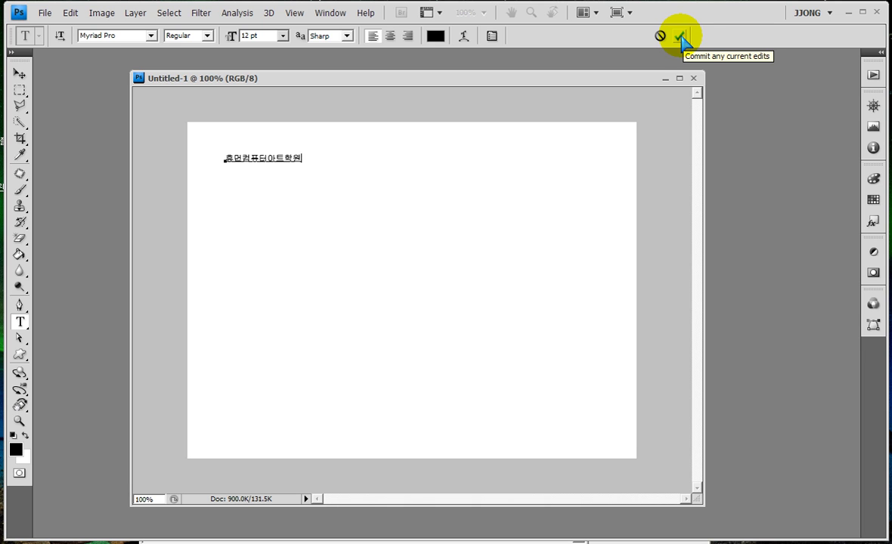
click(679, 36)
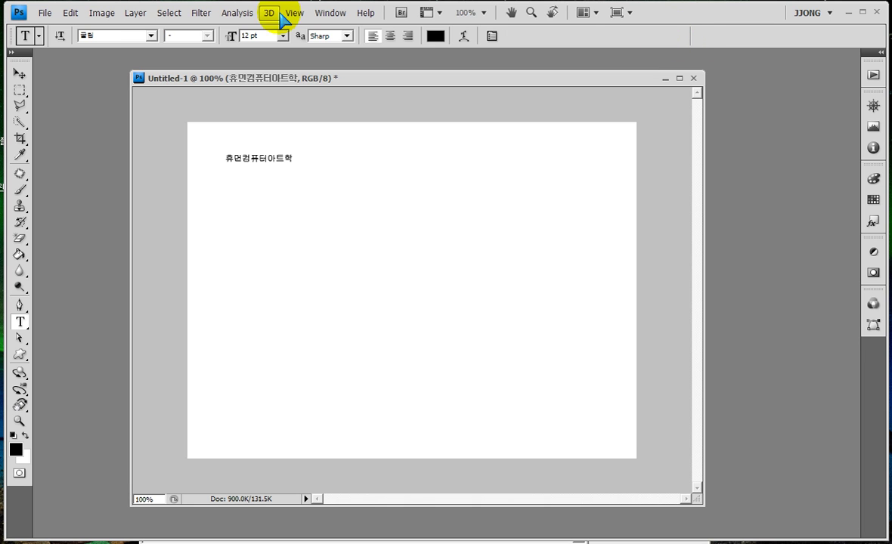
click(289, 159)
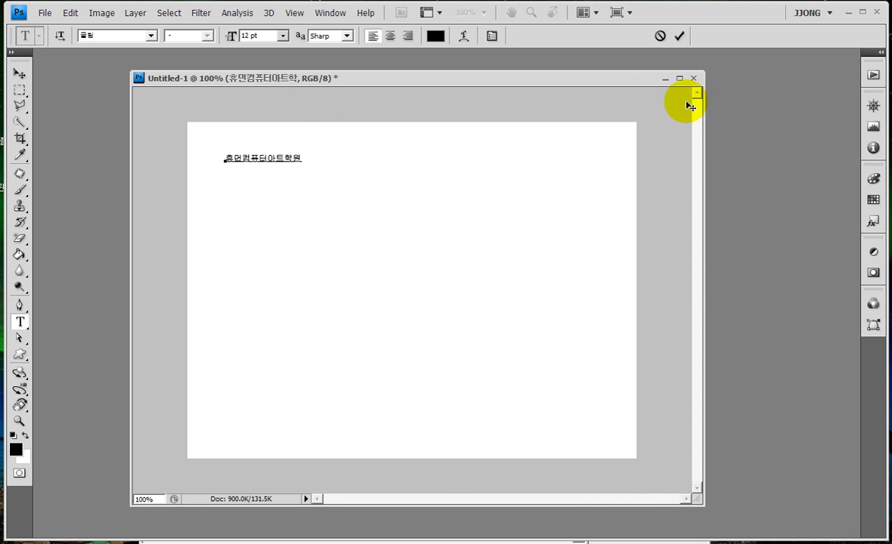
Set the title text to 72 pt in pure blue (0000ff).
click(679, 36)
click(283, 35)
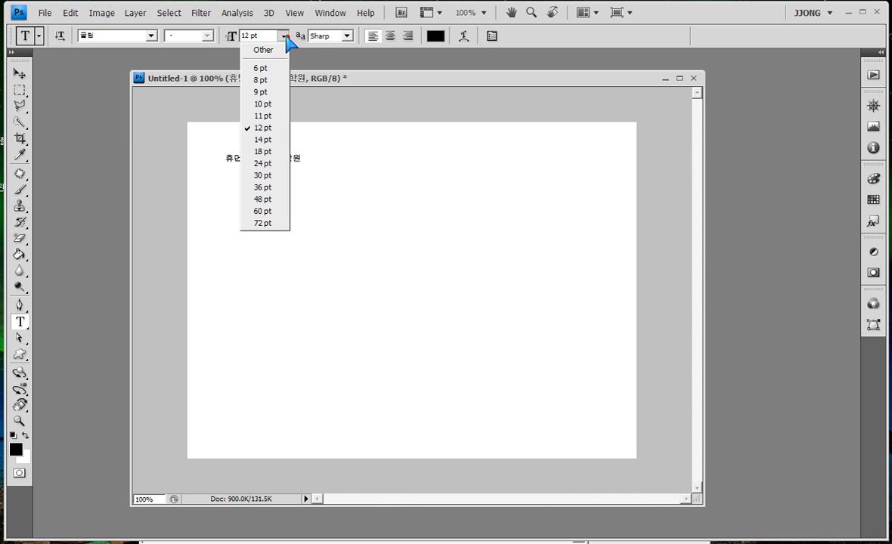
click(271, 221)
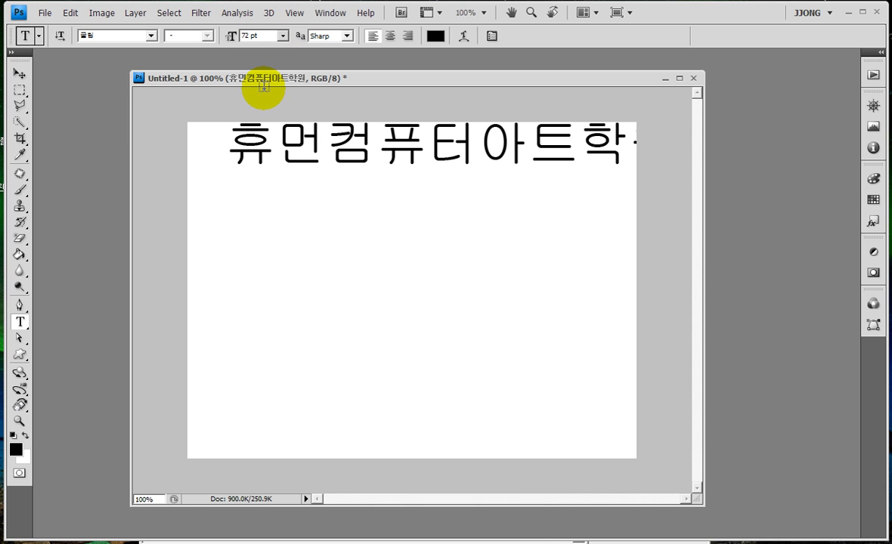
click(435, 35)
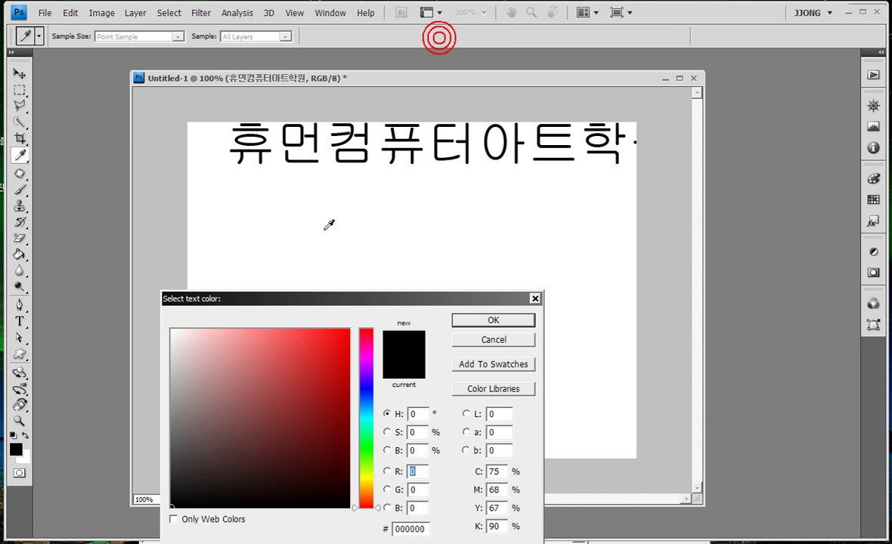
click(366, 365)
click(366, 389)
click(344, 343)
click(350, 330)
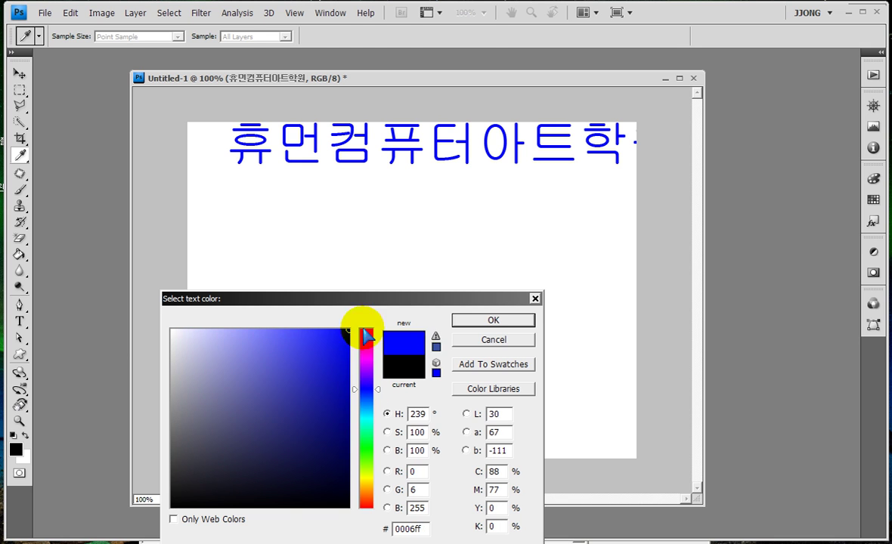
click(493, 320)
Change the font to 나눔고딕 ExtraBold and move the title down-left onto the canvas.
click(151, 36)
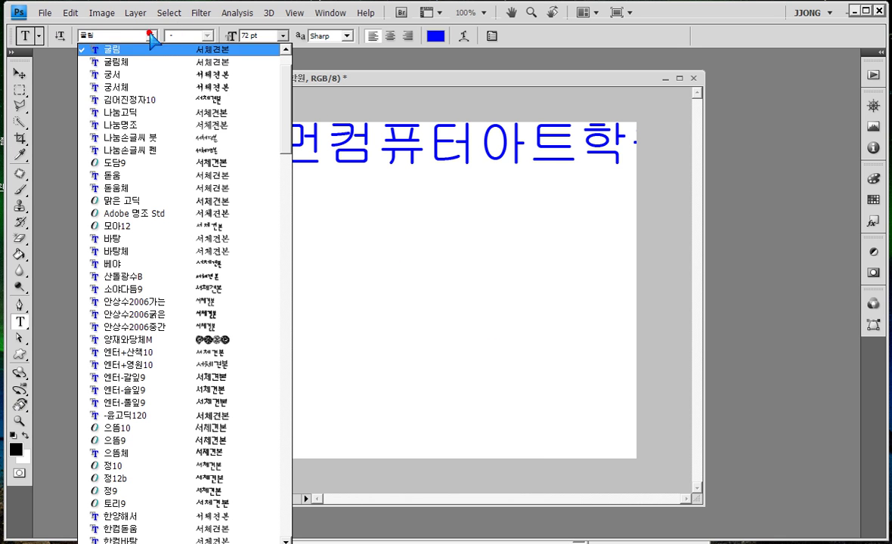
click(155, 112)
click(207, 36)
click(198, 76)
click(198, 76)
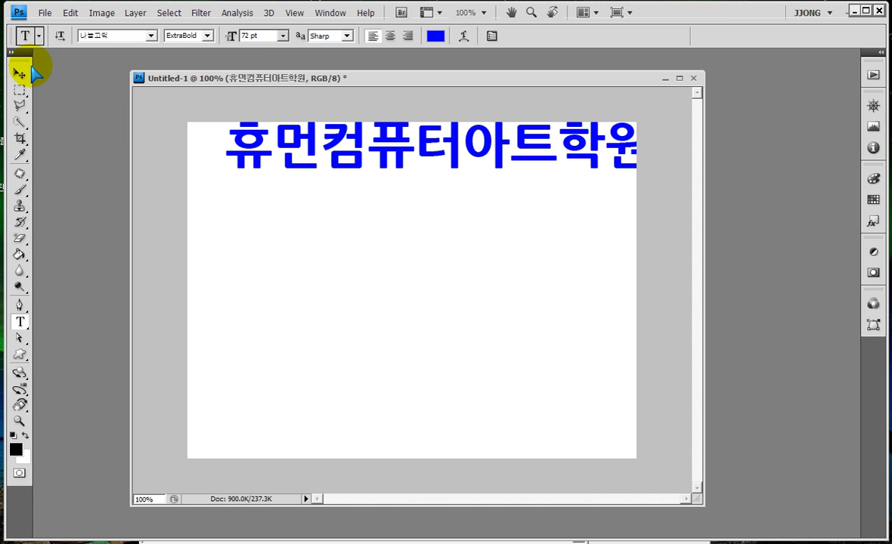
click(18, 73)
mouse_move(333, 151)
mouse_down()
mouse_move(290, 166)
mouse_move(312, 167)
mouse_up()
click(20, 321)
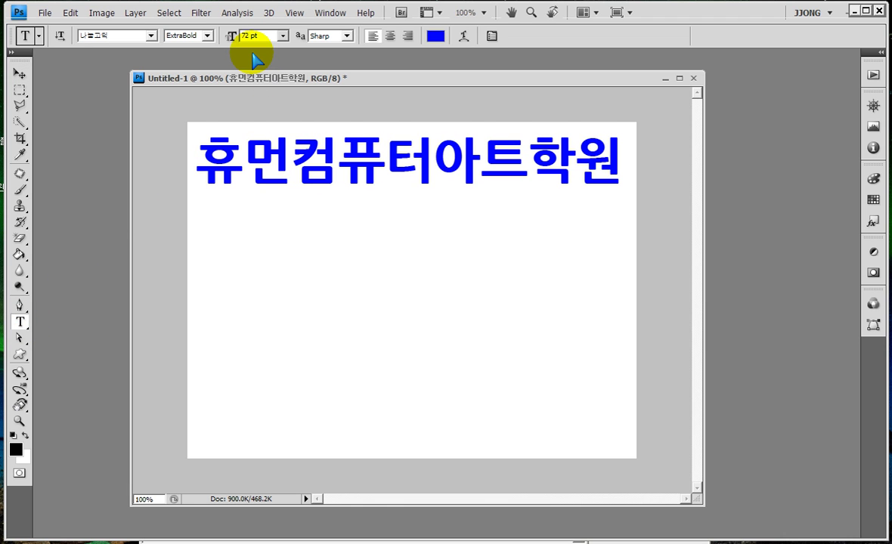
key(ctrl+2)
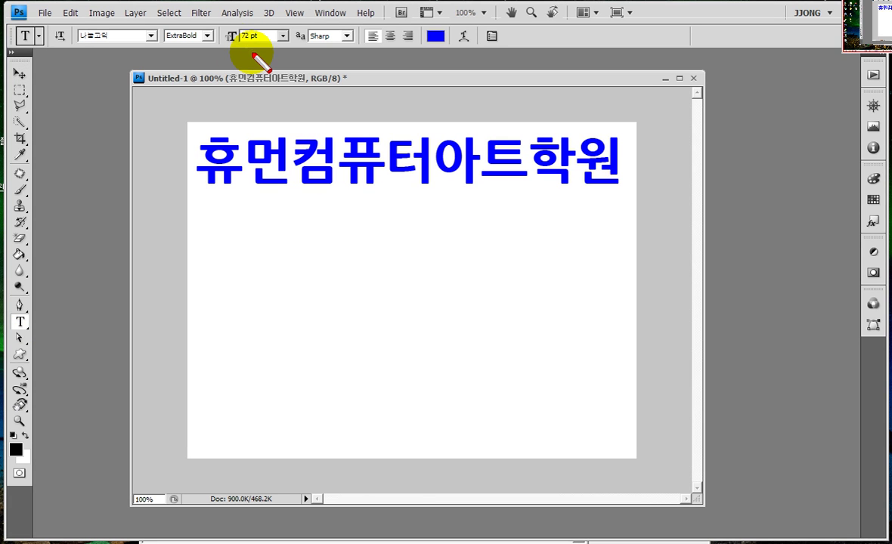
drag(298, 65, 303, 72)
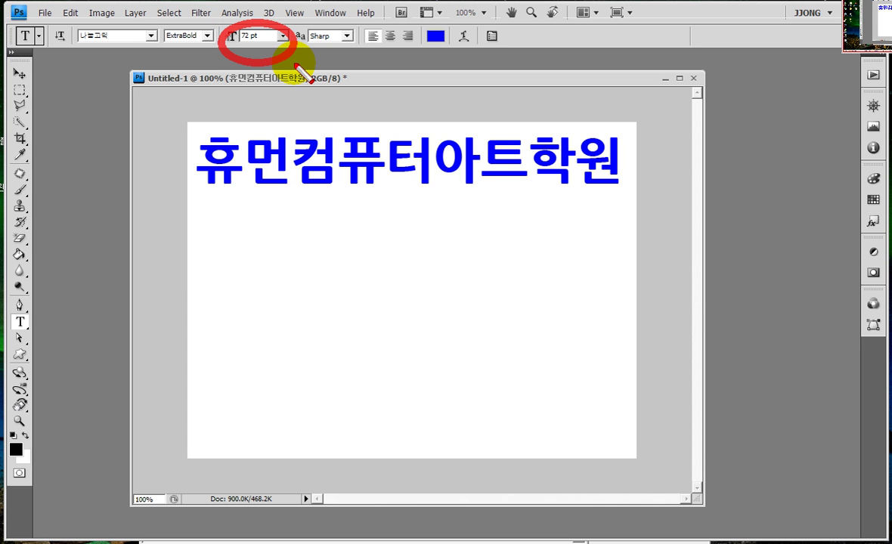
key(Escape)
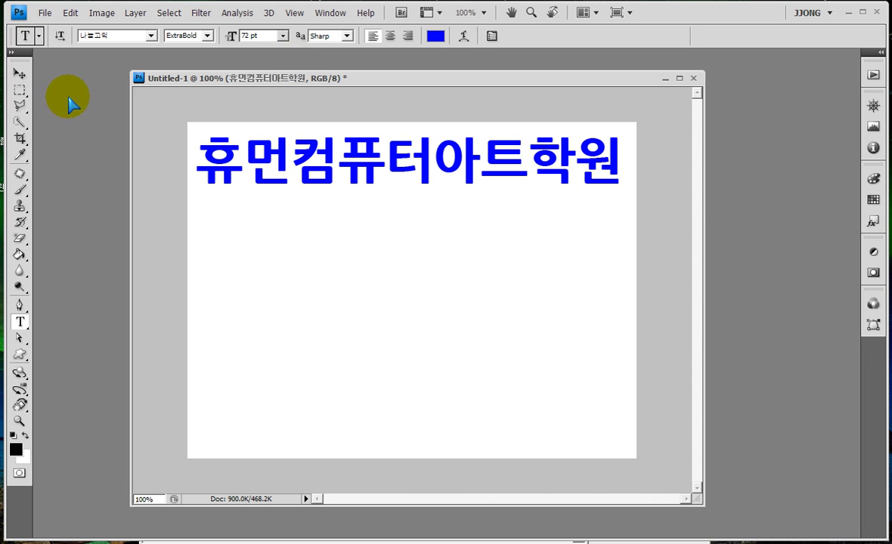
key(ctrl+t)
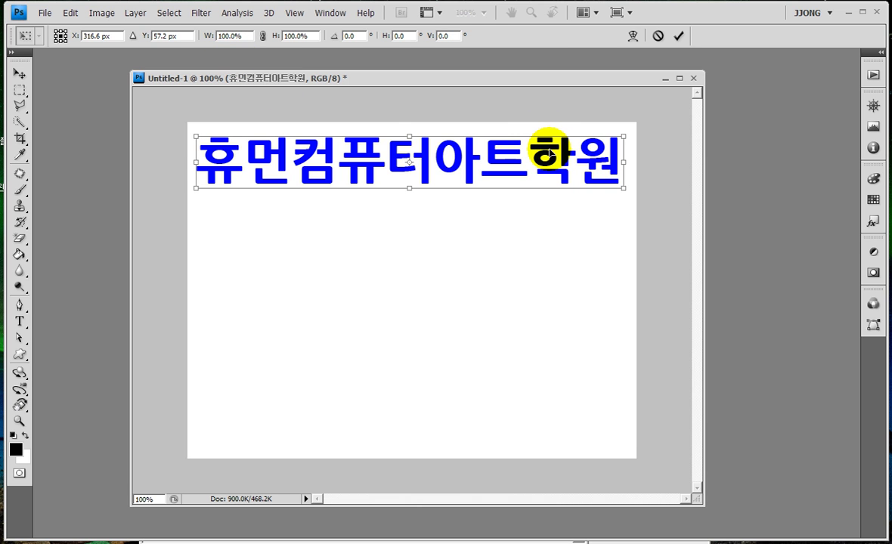
key(Return)
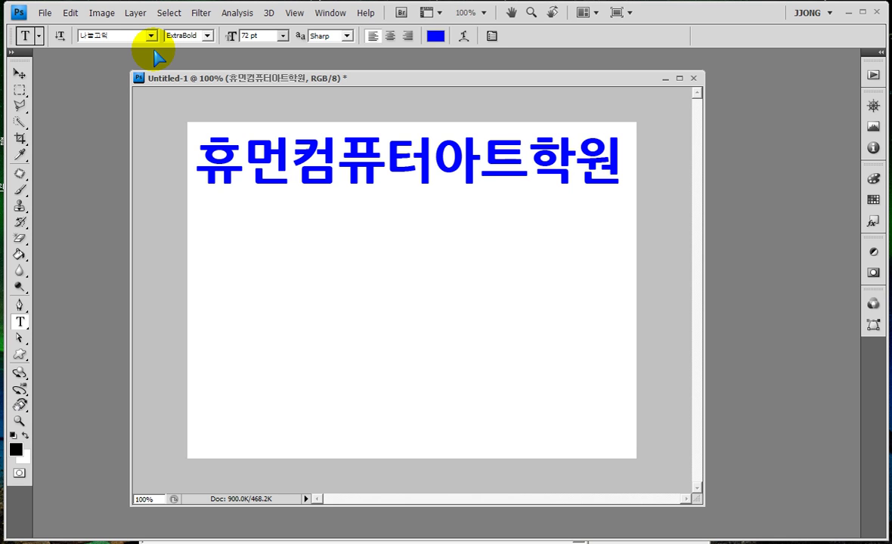
Switch to the workspace with History and Layers panels and widen the panel dock.
click(806, 14)
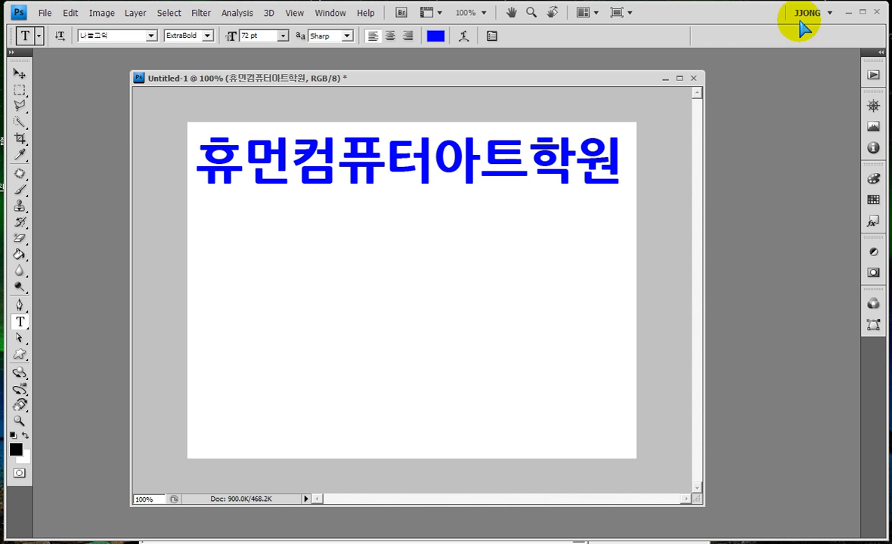
click(810, 28)
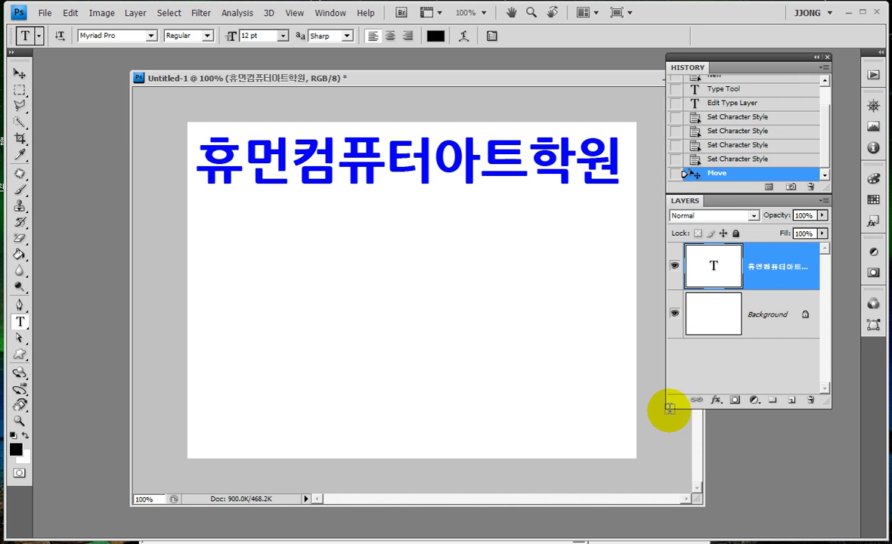
drag(666, 409, 613, 408)
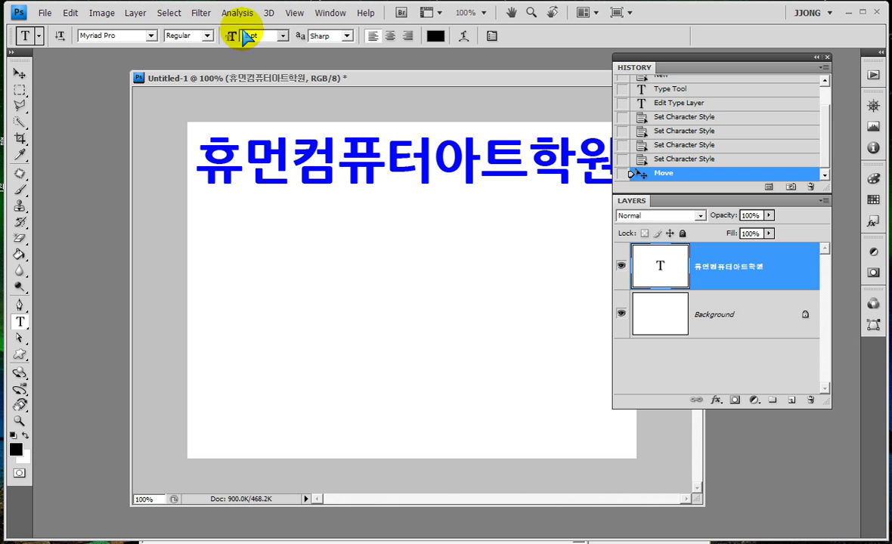
Draw marks on the Move tool, the canvas, and the layer lock and fill settings.
drag(20, 73, 34, 83)
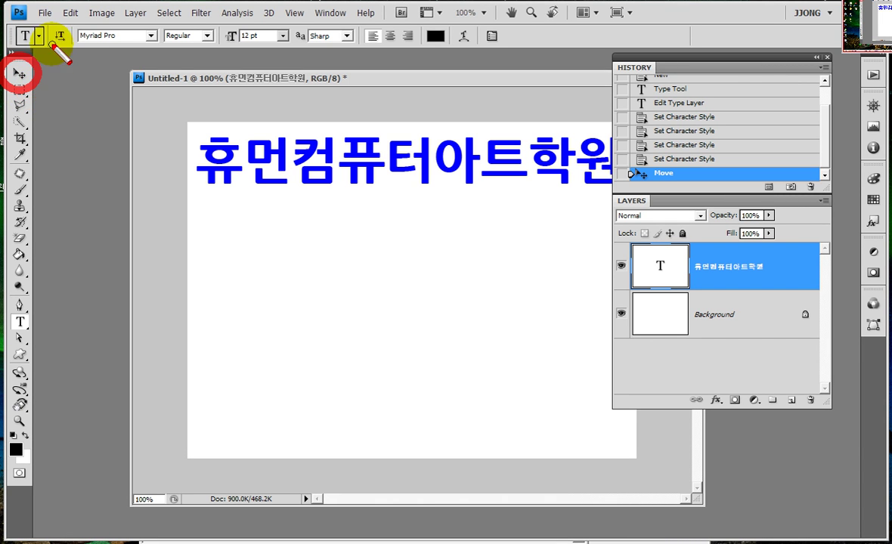
drag(296, 262, 301, 261)
drag(398, 263, 401, 265)
drag(463, 275, 475, 276)
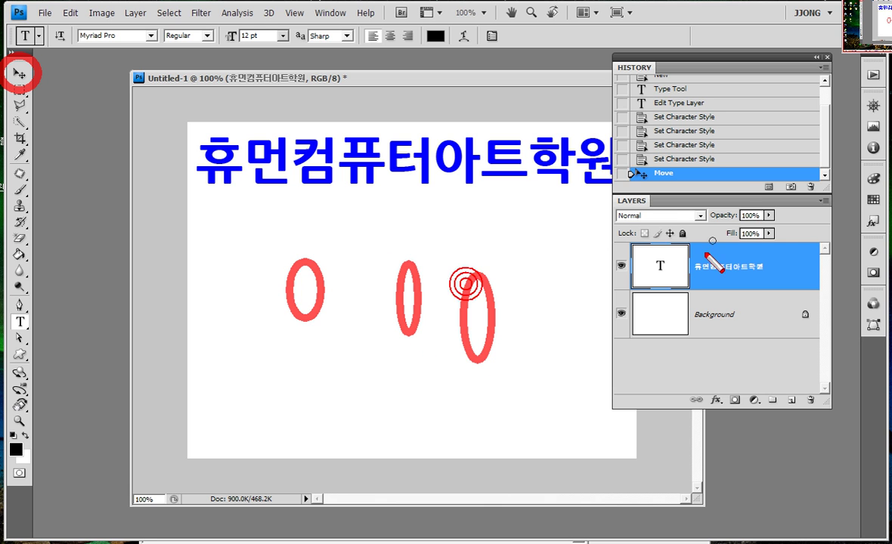
mouse_move(622, 227)
mouse_down()
mouse_move(726, 236)
mouse_move(635, 247)
mouse_move(648, 273)
mouse_move(697, 283)
mouse_move(682, 295)
mouse_move(687, 342)
mouse_move(641, 324)
mouse_up()
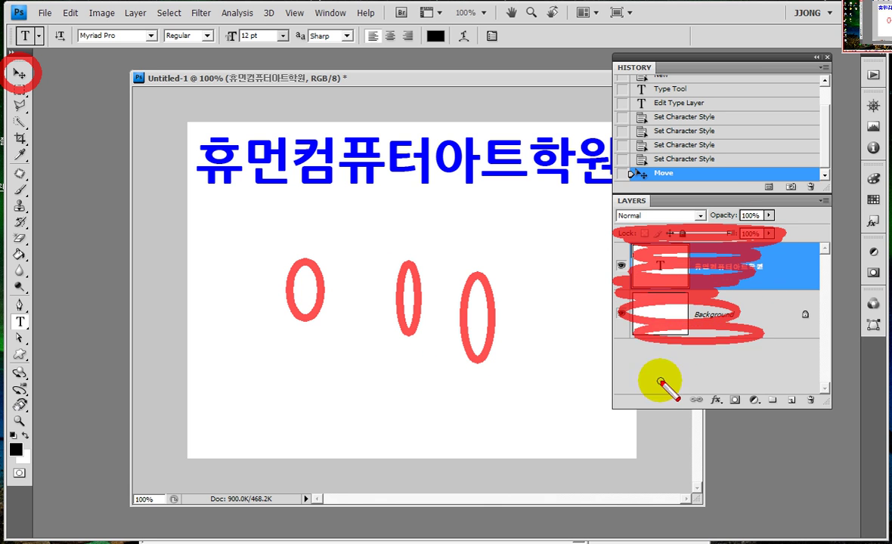
Mark the Type tool and circle the canvas text, then clear all marks.
drag(39, 311, 34, 307)
mouse_move(250, 236)
mouse_down()
mouse_move(261, 306)
mouse_move(227, 236)
mouse_up()
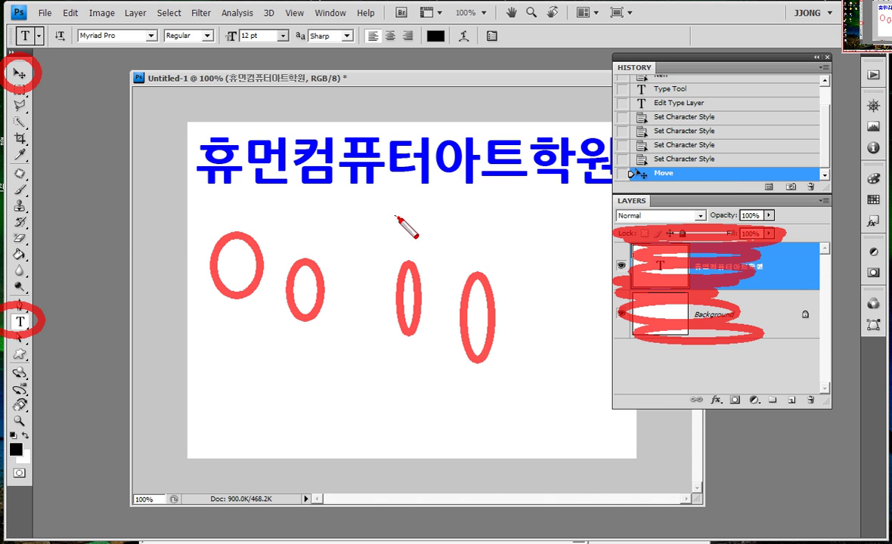
drag(394, 220, 442, 240)
drag(486, 207, 534, 269)
drag(532, 336, 557, 374)
drag(396, 355, 436, 398)
drag(289, 355, 349, 401)
drag(350, 337, 391, 357)
drag(352, 239, 412, 302)
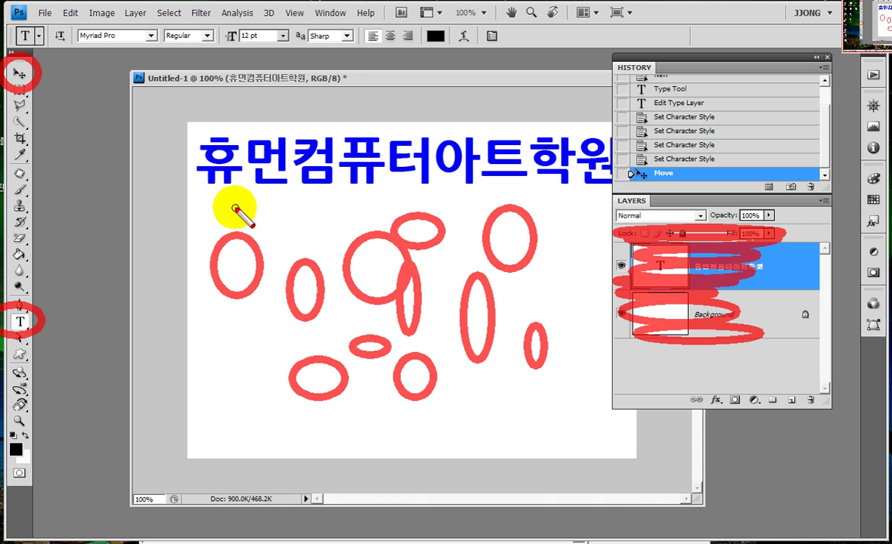
key(e)
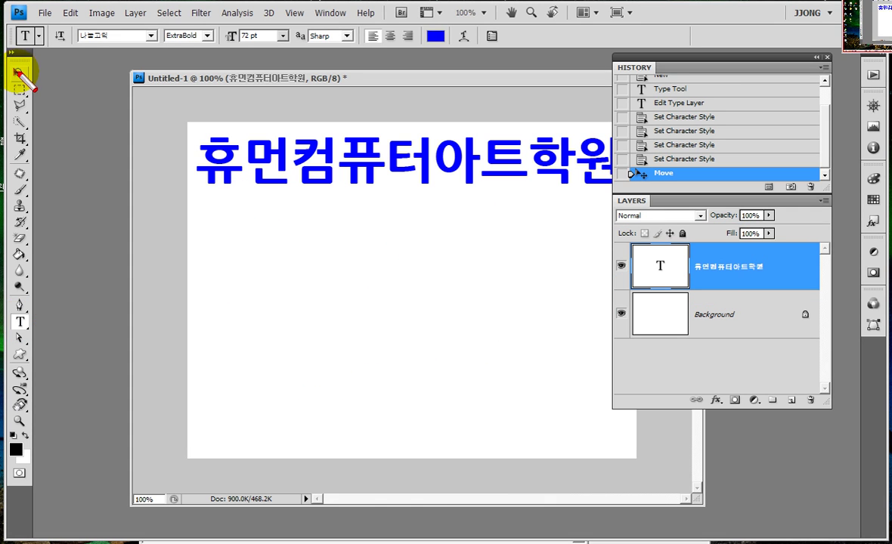
With the Move tool, Alt-drag the blue 휴먼컴퓨터아트학원 title down to make a second line.
click(19, 74)
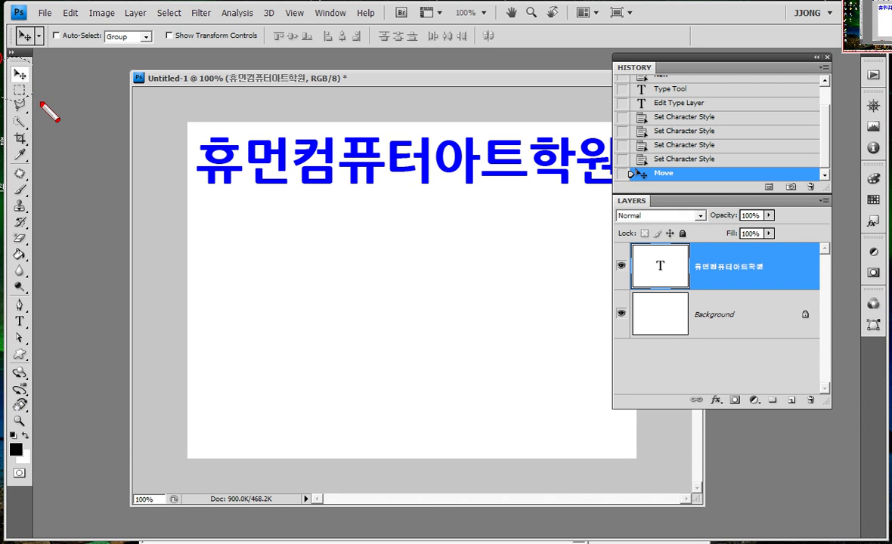
drag(40, 102, 49, 105)
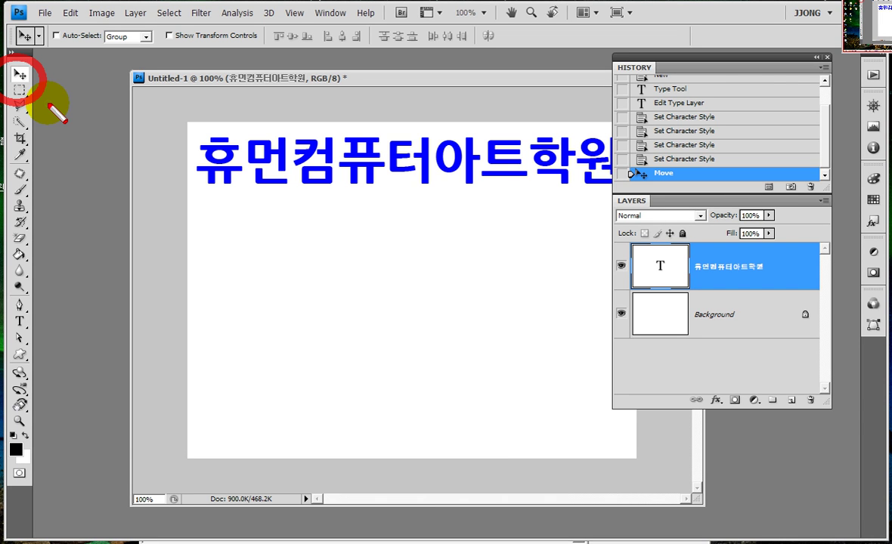
drag(257, 231, 267, 233)
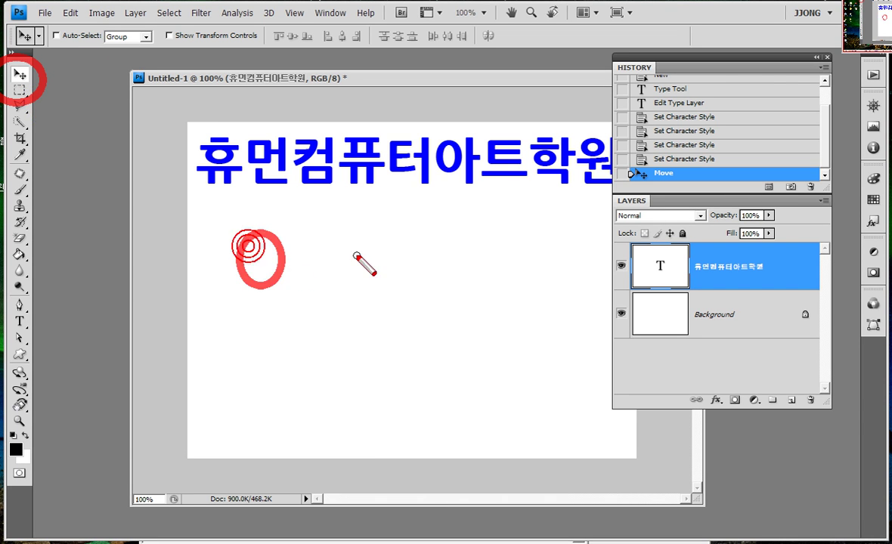
drag(370, 239, 372, 241)
drag(462, 235, 466, 236)
drag(442, 341, 444, 342)
drag(299, 340, 301, 342)
drag(348, 346, 349, 348)
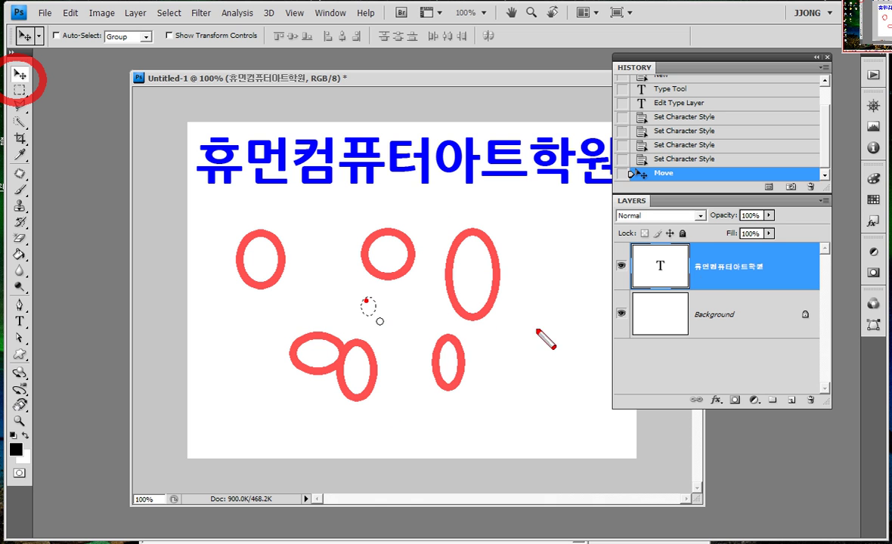
drag(367, 298, 369, 300)
drag(602, 216, 797, 300)
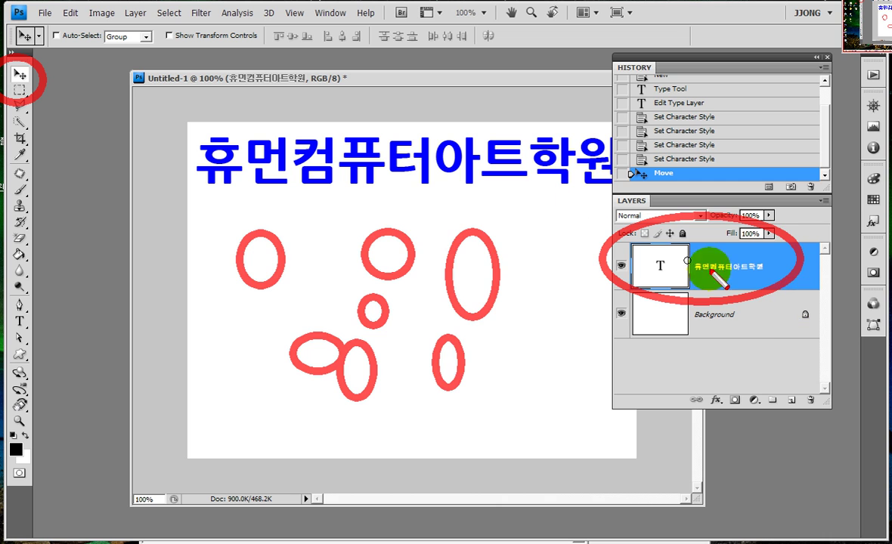
key(Escape)
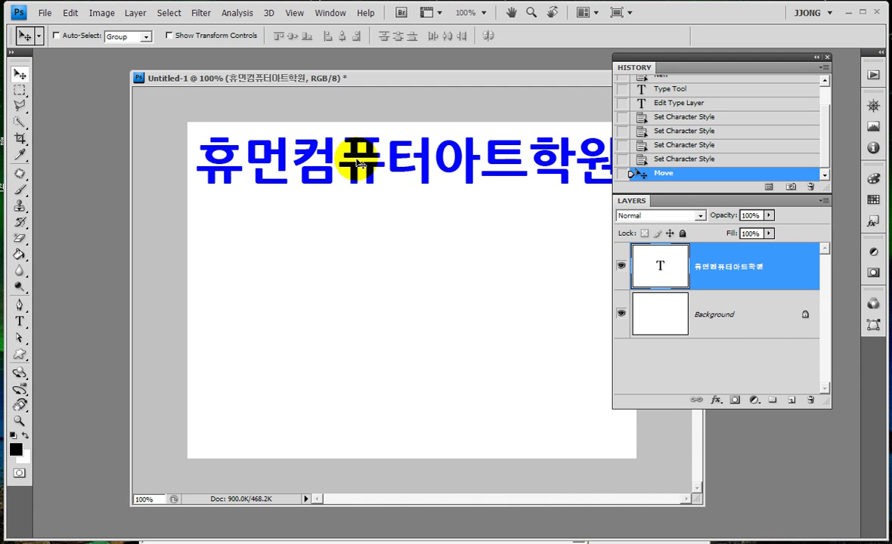
mouse_move(361, 163)
alt+mouse_down()
mouse_move(361, 406)
mouse_move(354, 398)
alt+mouse_up()
Alt-drag a third title copy lower on the page and enlarge the Layers panel list.
drag(324, 163, 329, 189)
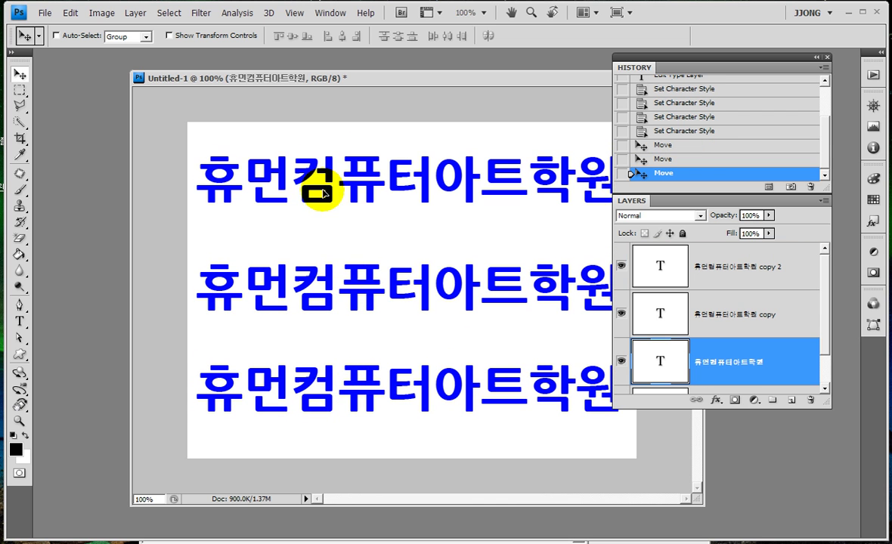
click(760, 314)
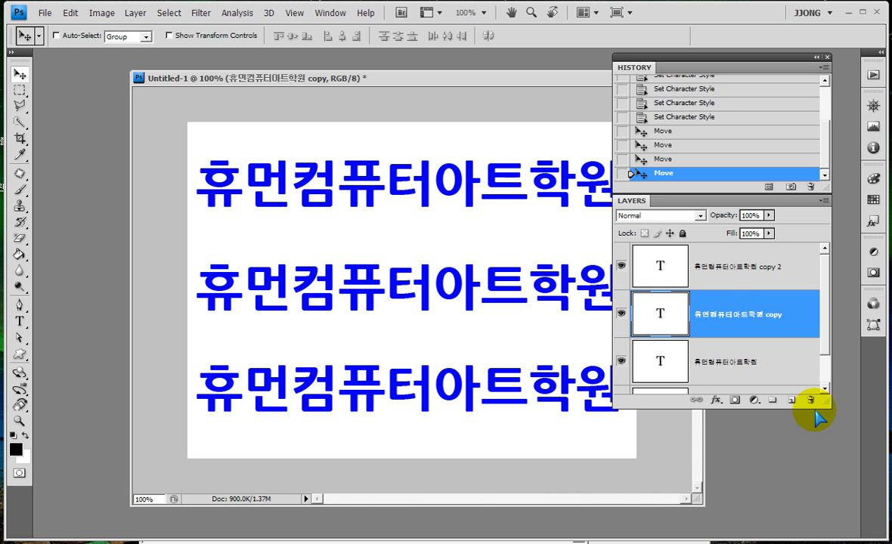
drag(817, 408, 823, 476)
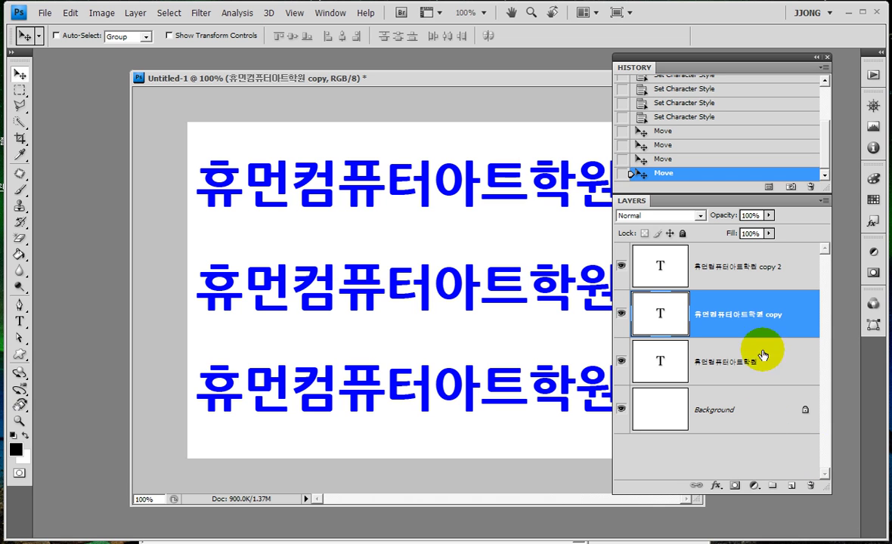
Toggle the copy 2 layer's eye icon repeatedly, leaving the third line visible.
click(620, 266)
click(621, 266)
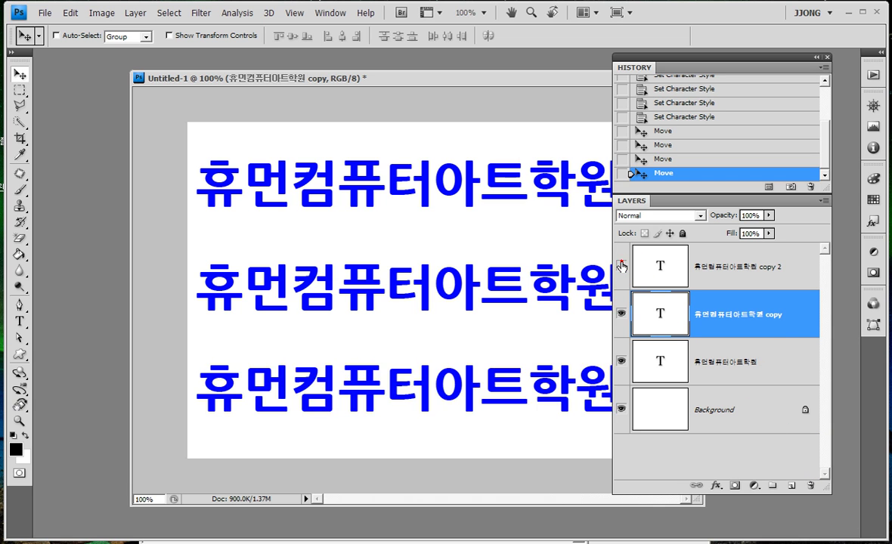
click(664, 249)
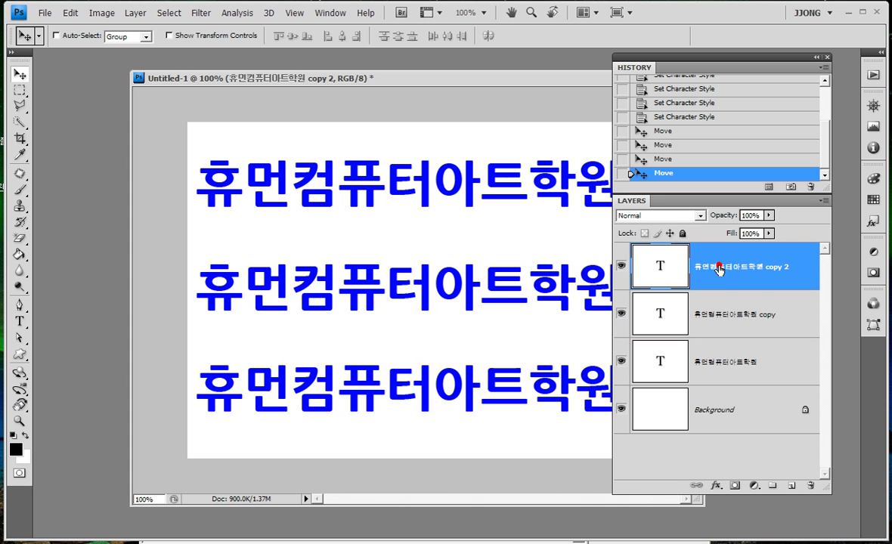
click(621, 265)
click(621, 265)
click(621, 266)
click(621, 265)
click(621, 265)
click(621, 266)
click(621, 266)
click(621, 266)
click(621, 265)
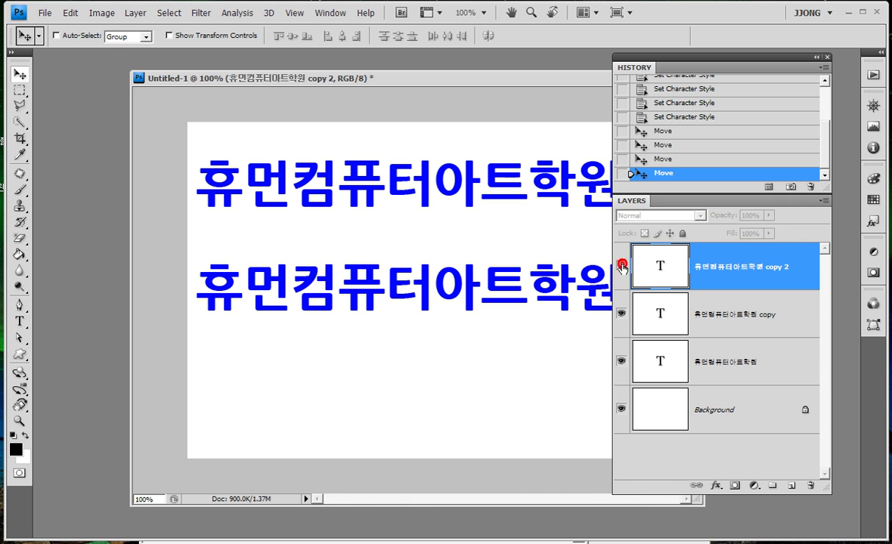
click(621, 265)
click(621, 265)
click(621, 265)
click(621, 266)
click(621, 265)
click(621, 265)
click(621, 265)
click(621, 265)
click(621, 265)
click(621, 265)
click(620, 266)
Move the document window left and shrink it so all three lines show.
drag(497, 78, 402, 70)
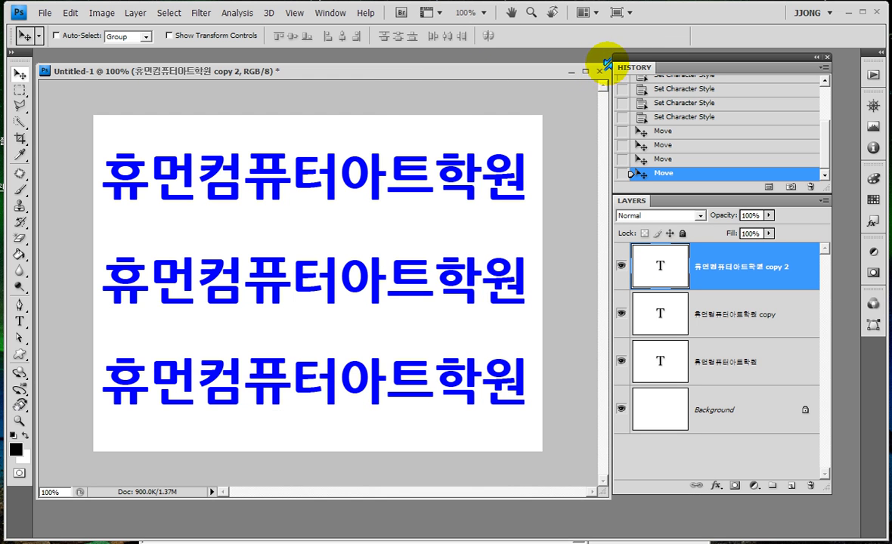
drag(607, 65, 538, 76)
click(467, 88)
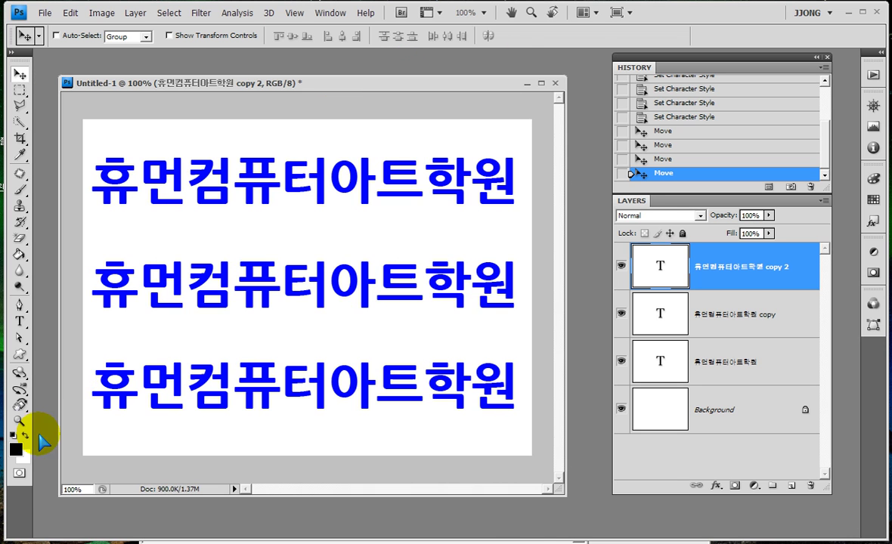
Set the foreground to green #328f00 and fill the bottom text row with it.
click(16, 449)
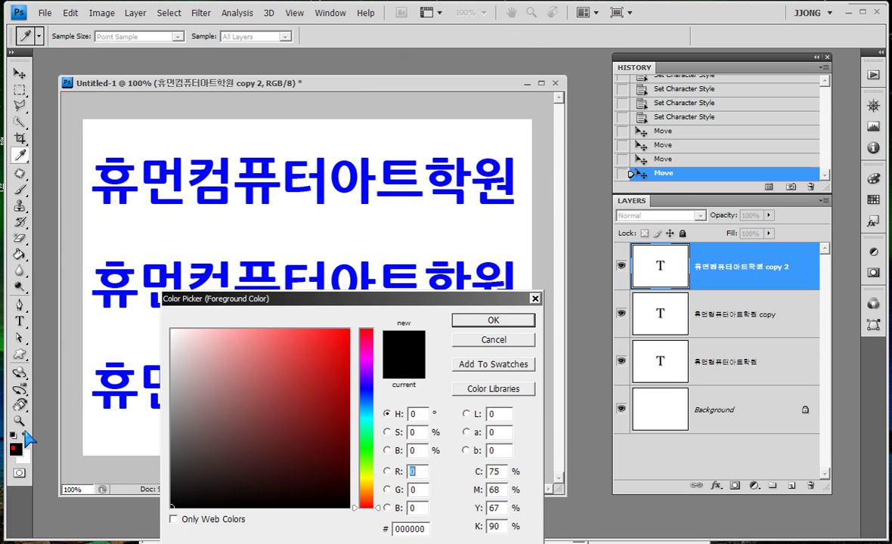
click(366, 456)
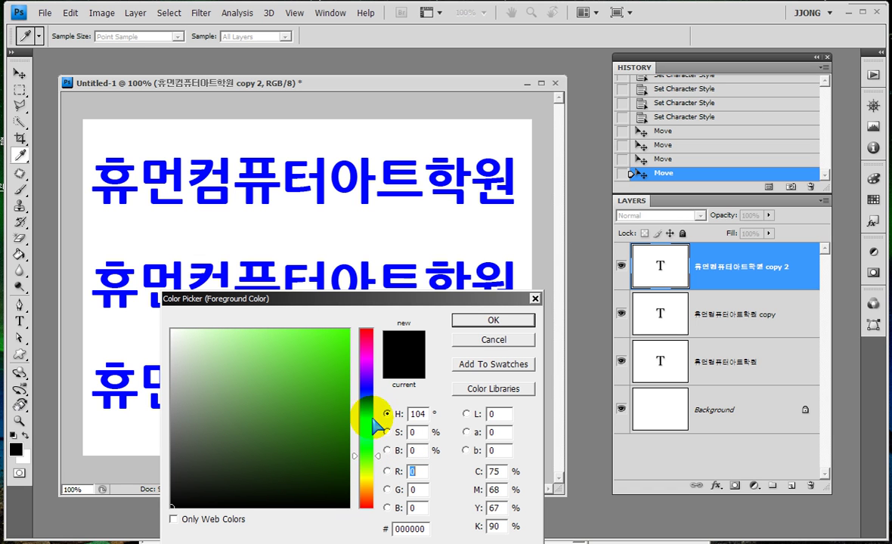
click(366, 459)
click(337, 406)
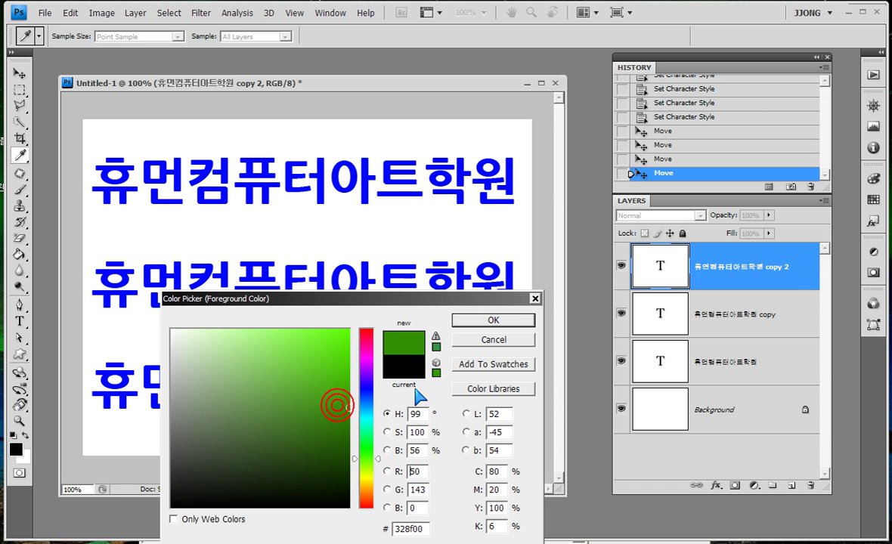
click(493, 320)
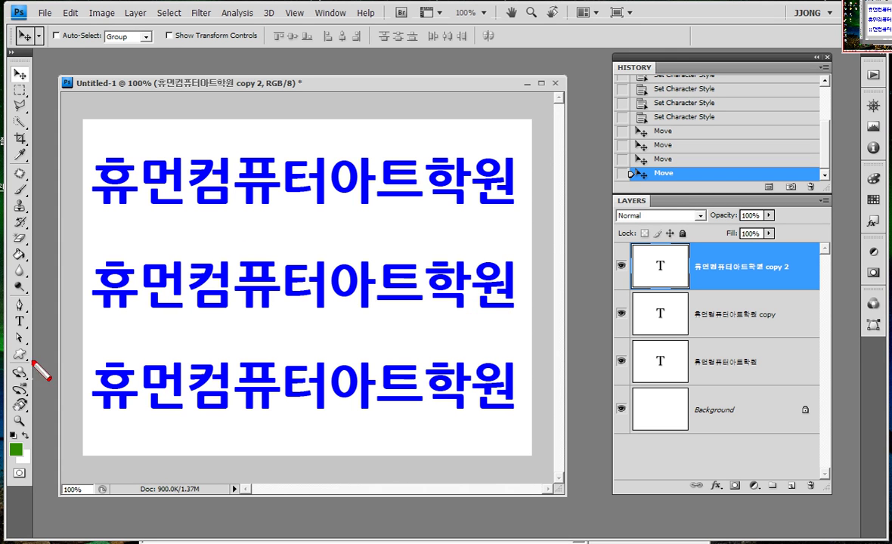
drag(30, 437, 37, 474)
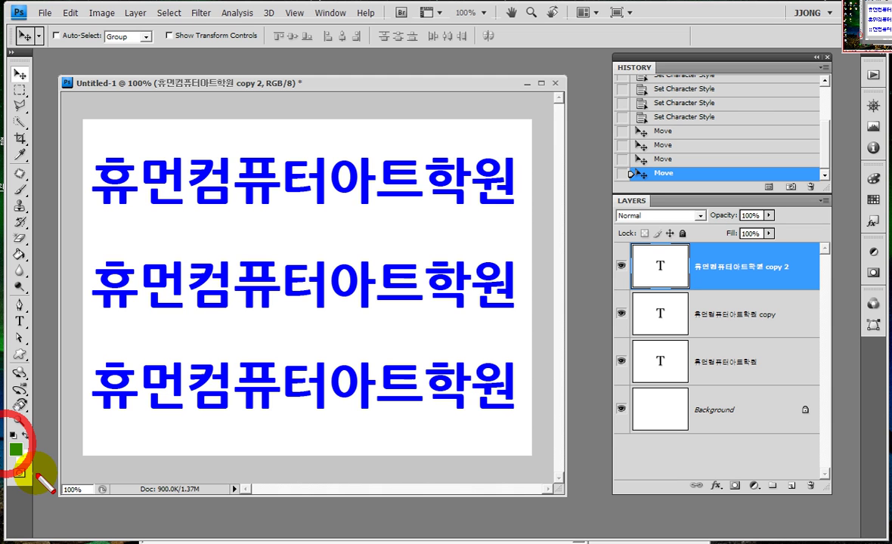
key(Escape)
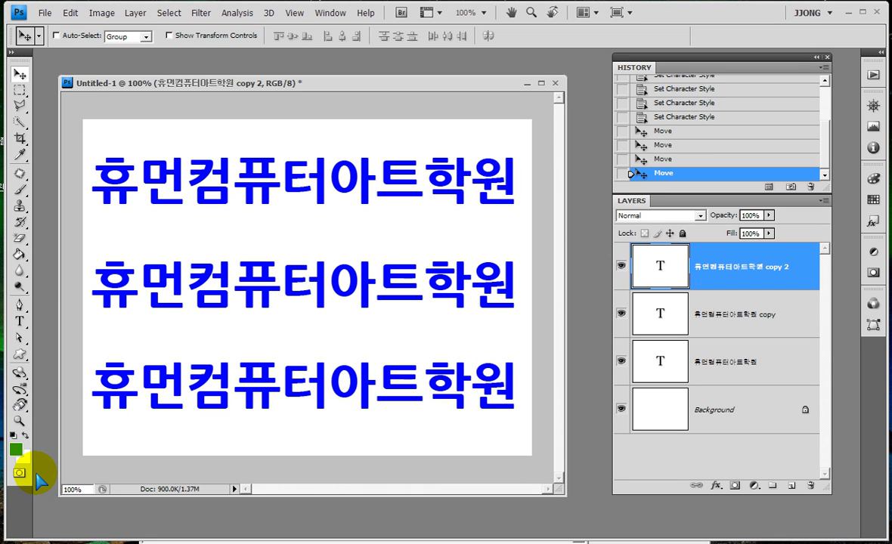
key(alt+BackSpace)
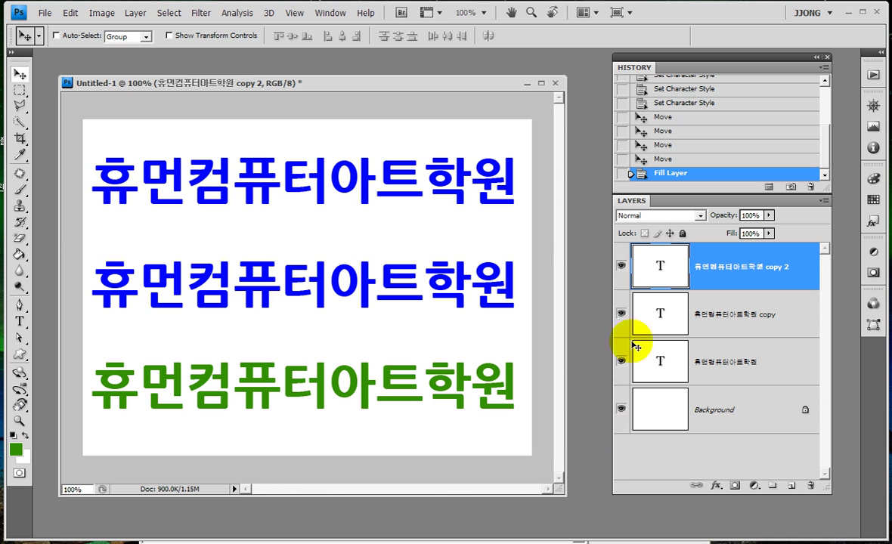
Select the middle row's layer and fill it with red-orange foreground colour.
click(710, 303)
click(622, 313)
click(621, 313)
click(621, 313)
click(622, 313)
click(15, 450)
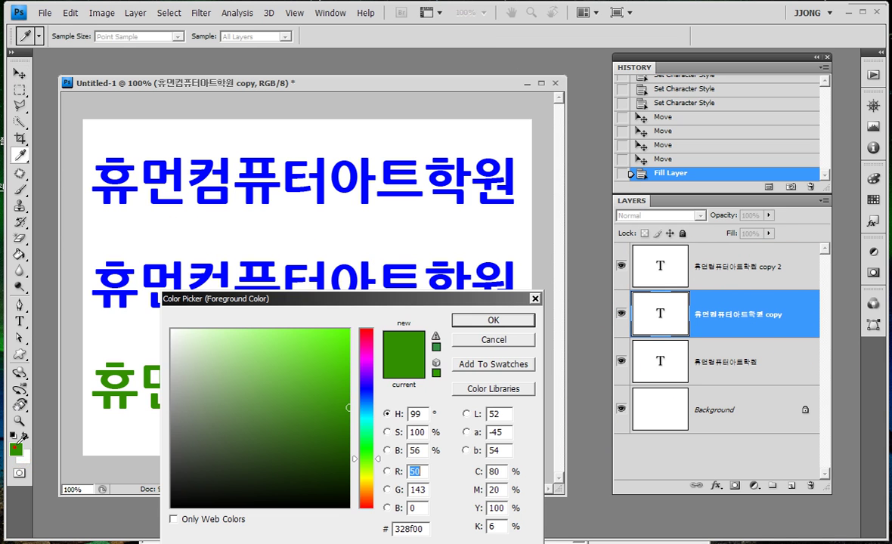
drag(367, 484, 368, 501)
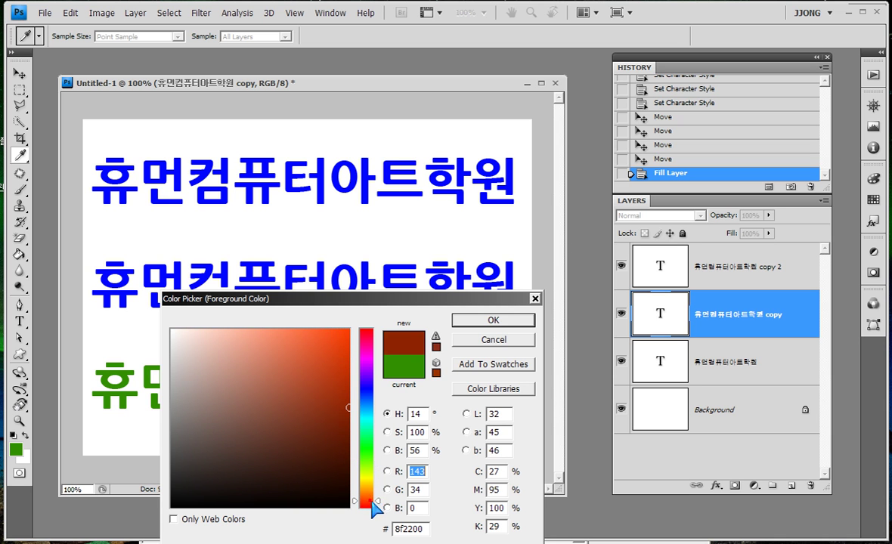
click(493, 320)
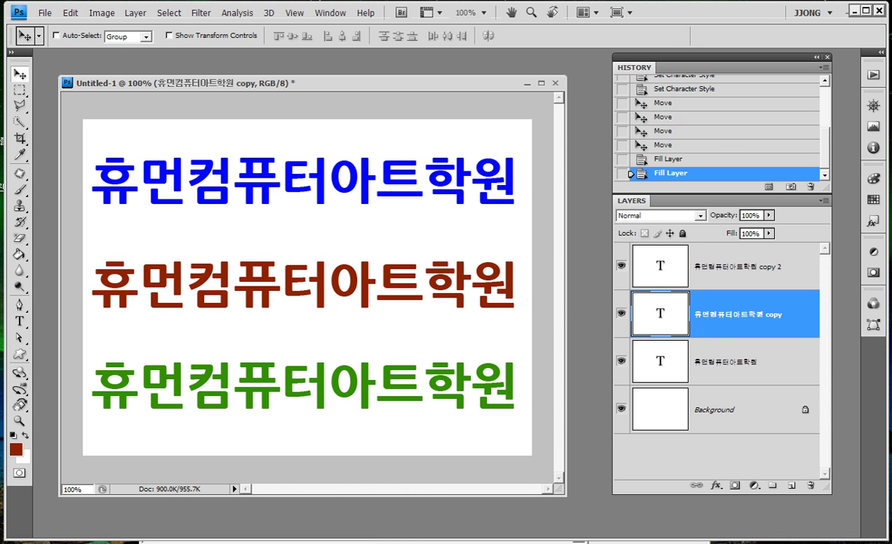
click(15, 449)
click(309, 361)
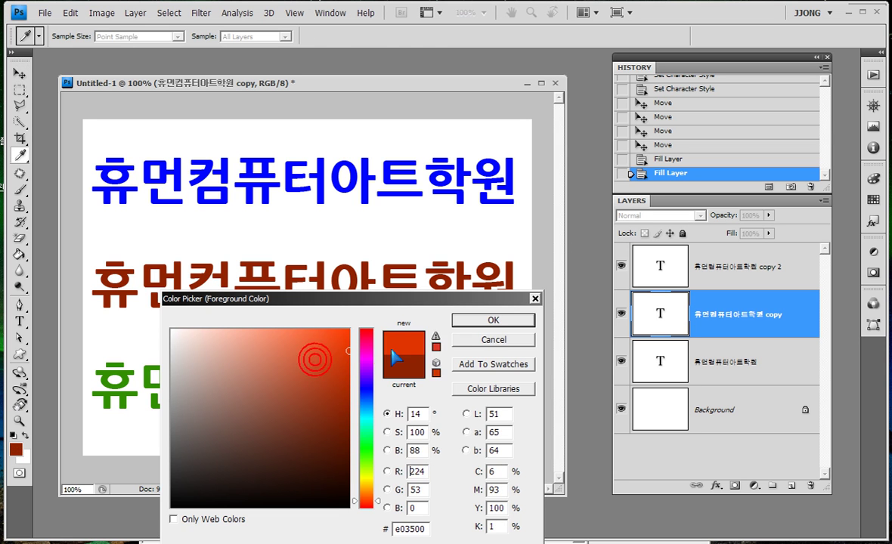
key(Return)
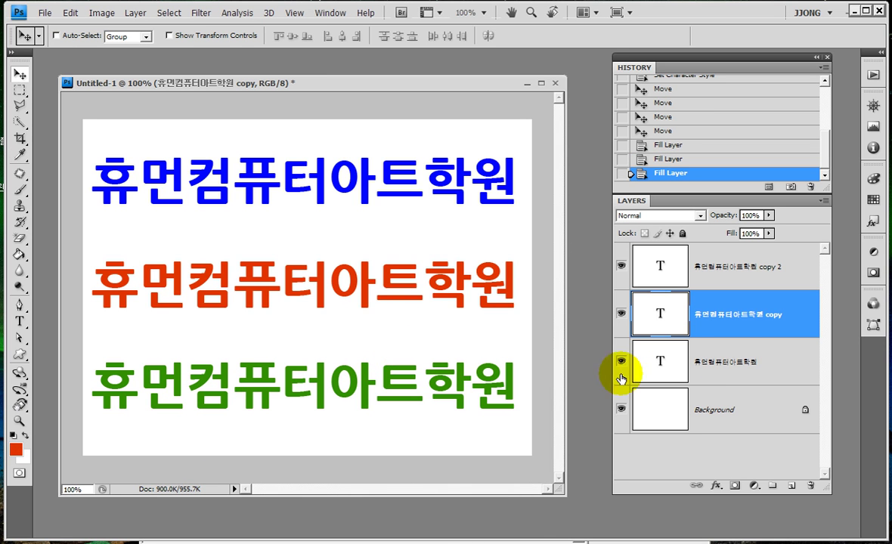
Select the top text layer and fill it with a darker green.
click(724, 363)
click(15, 448)
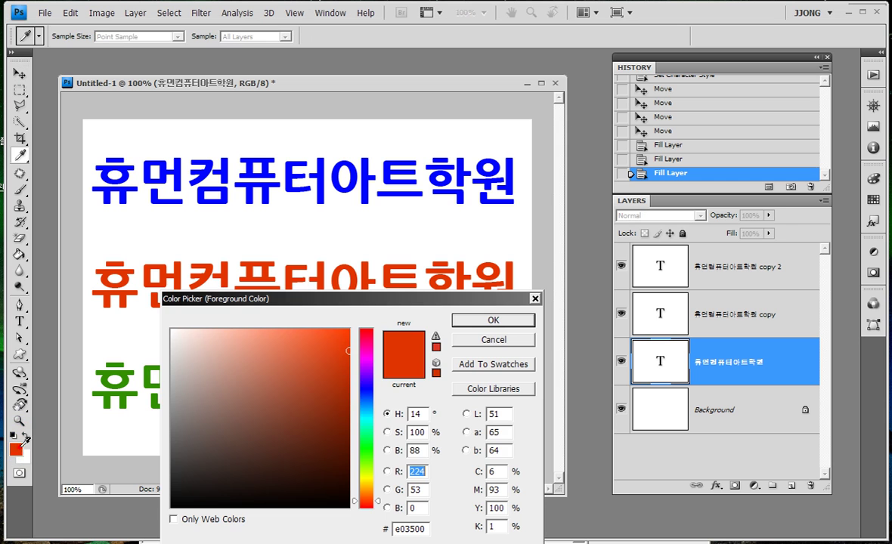
click(367, 417)
drag(368, 422, 369, 431)
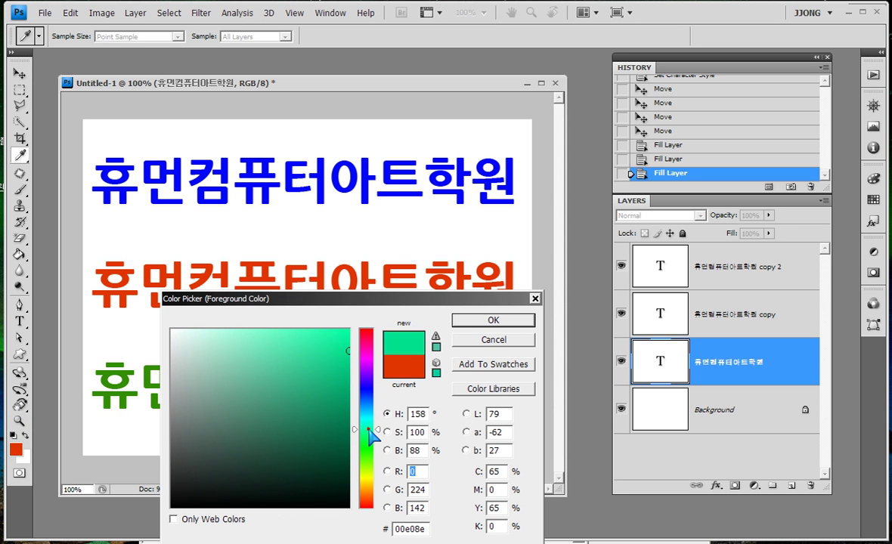
click(343, 365)
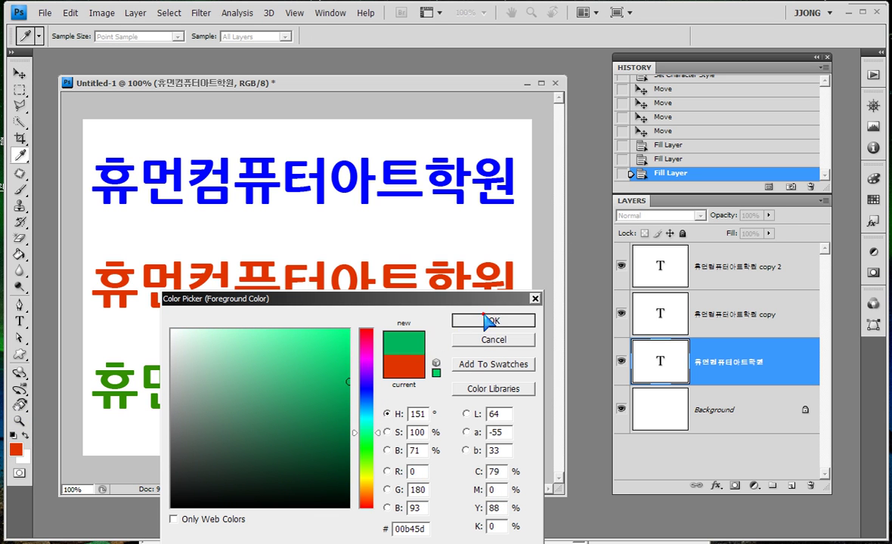
click(488, 319)
key(alt+BackSpace)
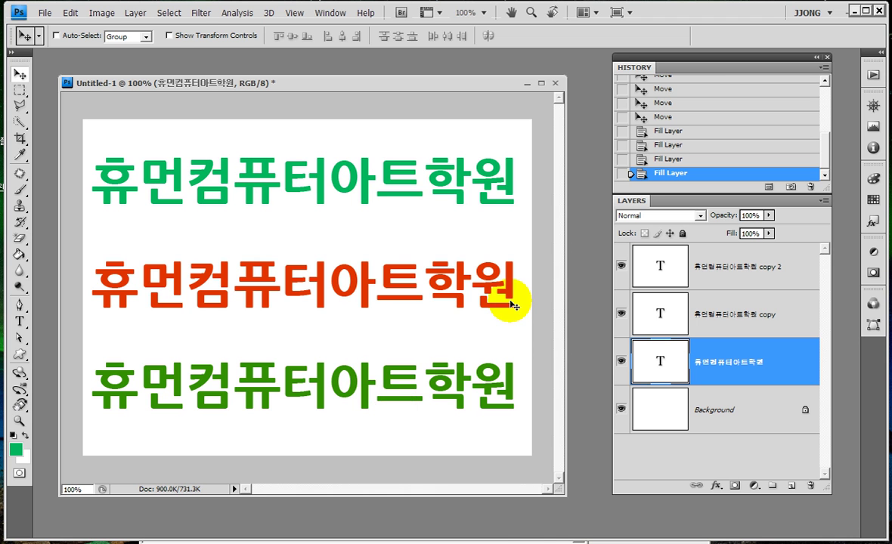
Pick a lighter blue foreground colour and fill the top row with it.
click(16, 449)
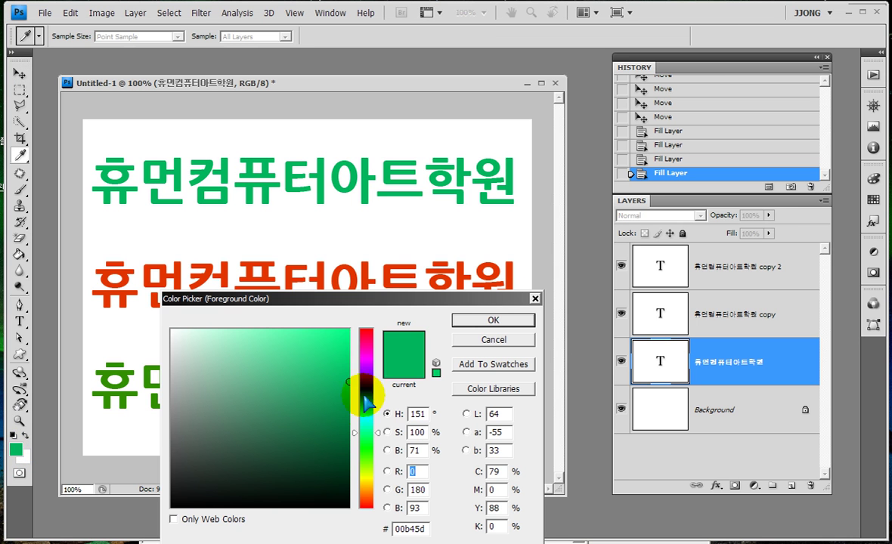
drag(363, 393, 366, 406)
click(350, 353)
key(Return)
key(v)
key(alt+BackSpace)
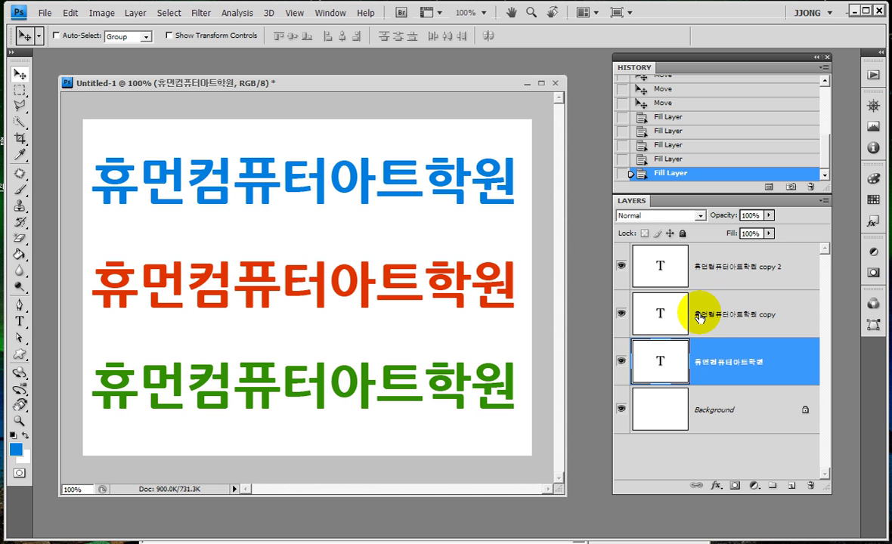
Toggle the top text layer's visibility repeatedly to identify the blue row.
click(709, 274)
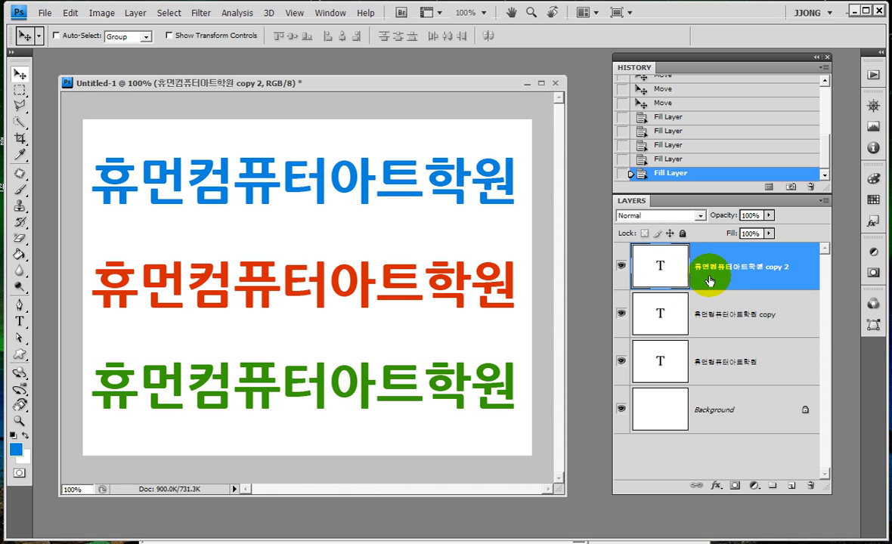
click(739, 360)
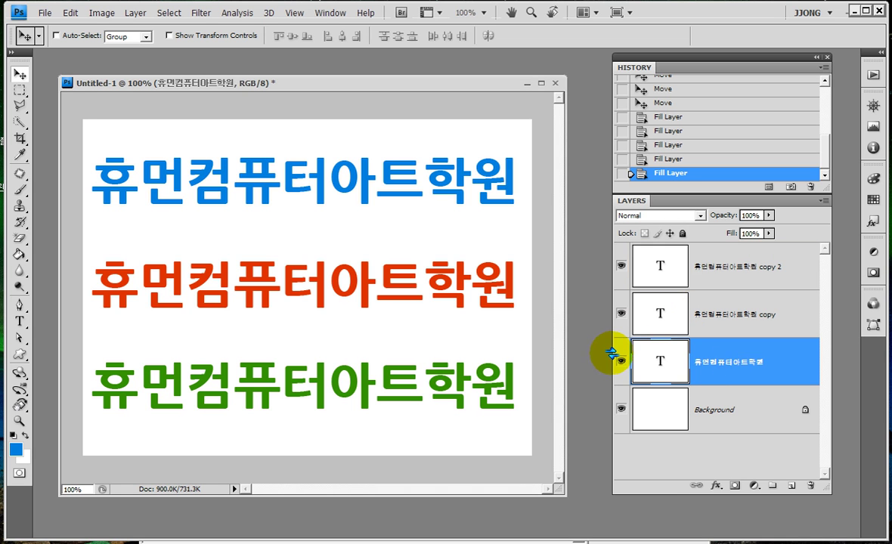
drag(611, 353, 639, 354)
click(648, 363)
click(648, 362)
click(648, 363)
click(648, 363)
click(647, 363)
click(648, 363)
click(648, 363)
click(743, 60)
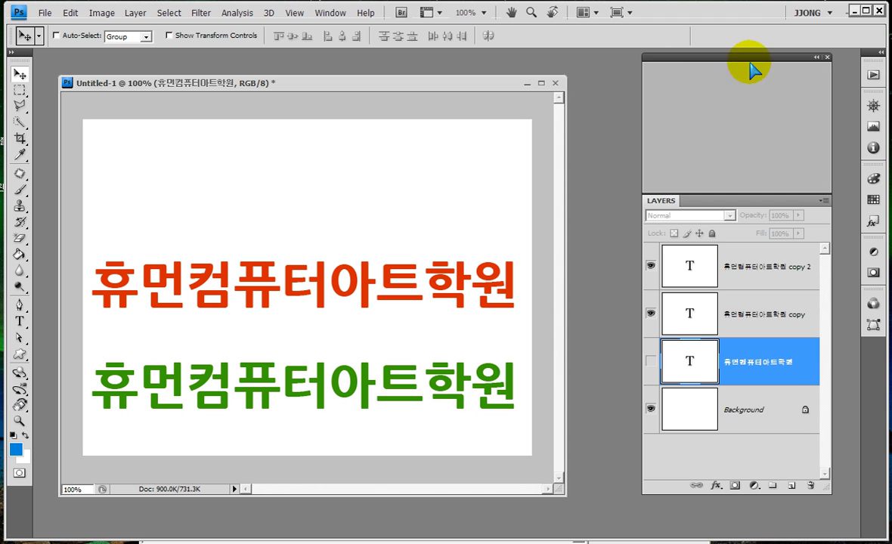
Drag the History/Layers panel group off the dock, then re-show the top row's layer.
drag(751, 71, 623, 383)
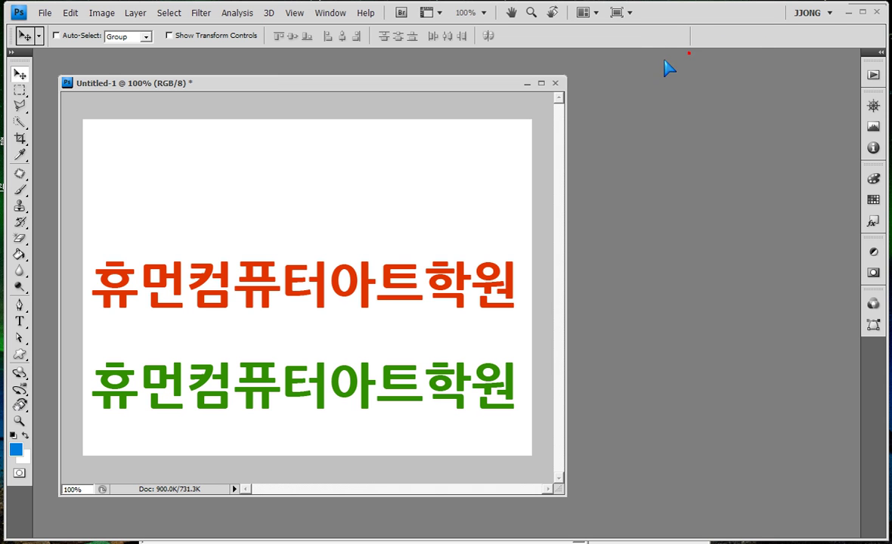
key(F7)
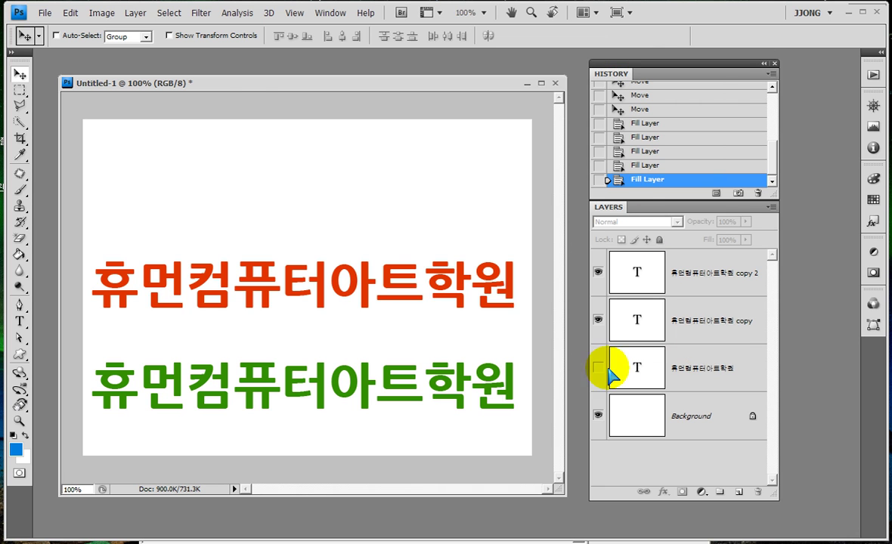
click(598, 368)
click(618, 371)
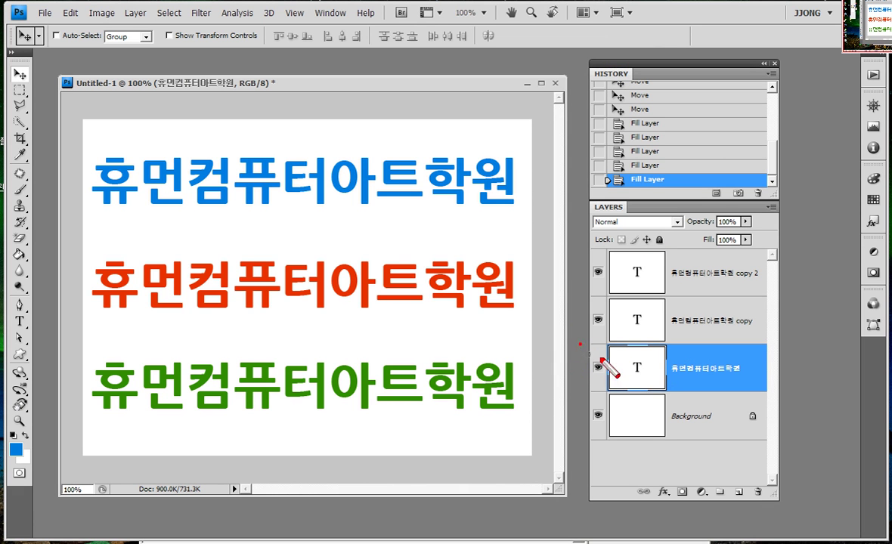
Annotate the blue top row and link it to its layer, then clear the marks.
drag(751, 382, 748, 388)
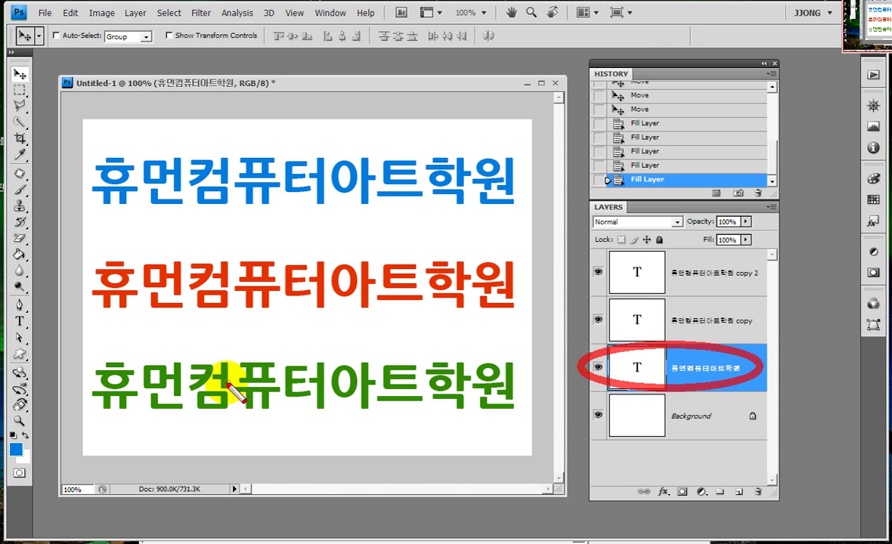
drag(123, 140, 450, 212)
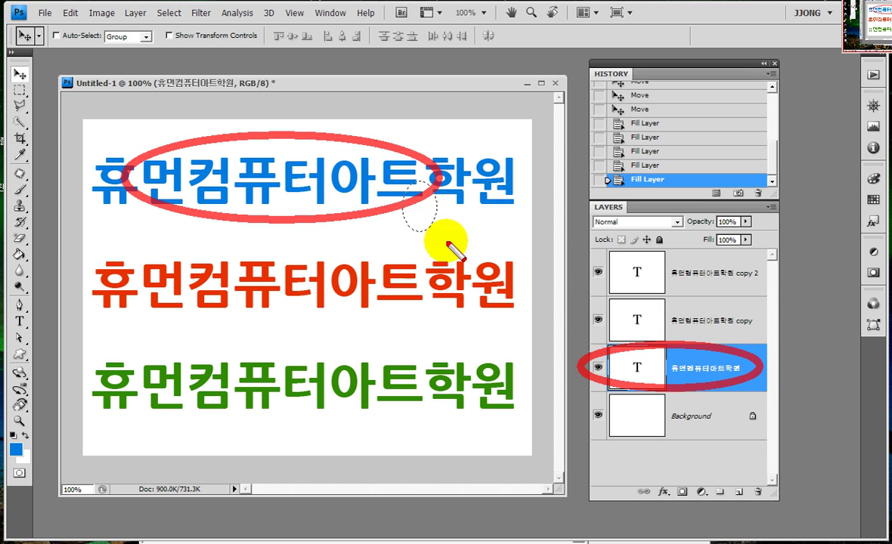
click(409, 182)
drag(409, 181, 598, 368)
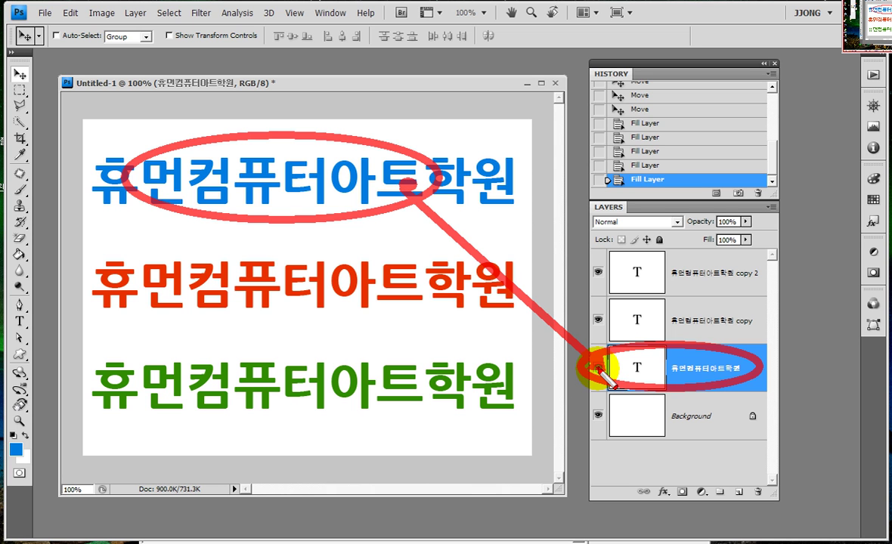
key(Escape)
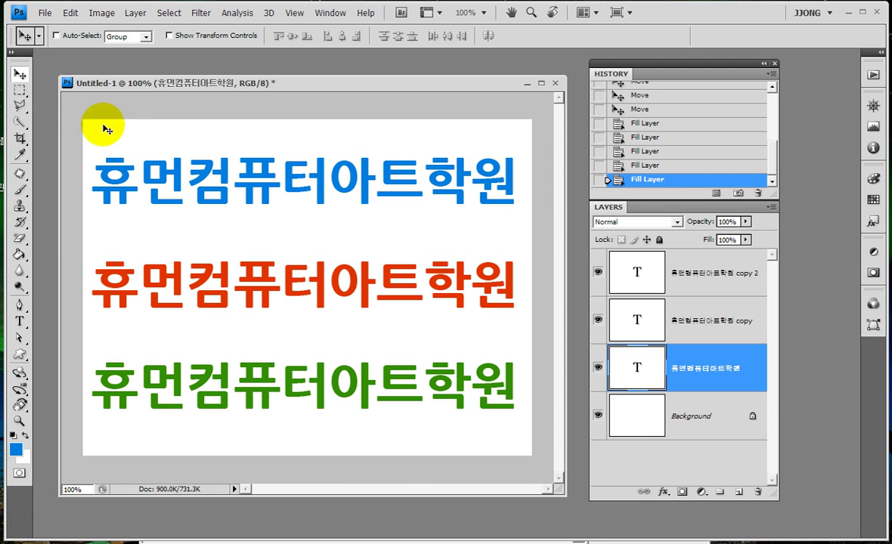
Select the Type tool and point out the text-warping feature with annotations.
click(20, 324)
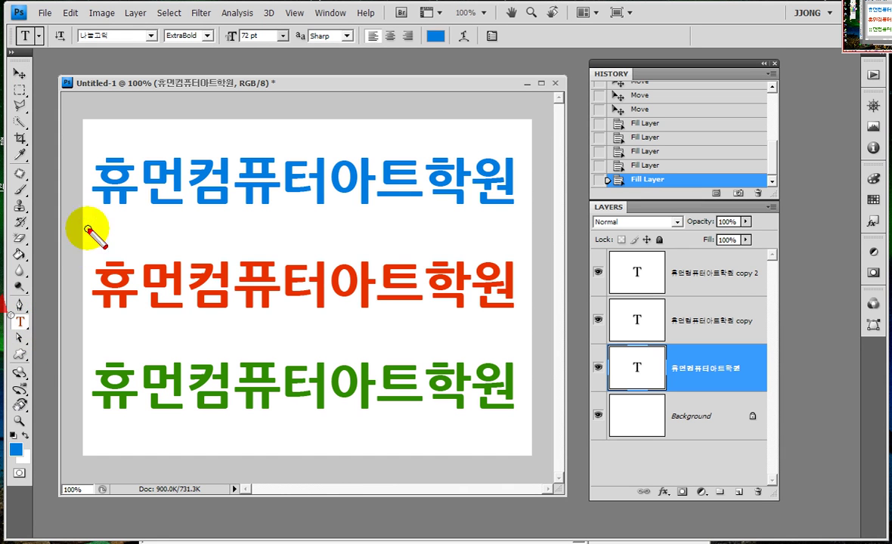
drag(88, 229, 31, 310)
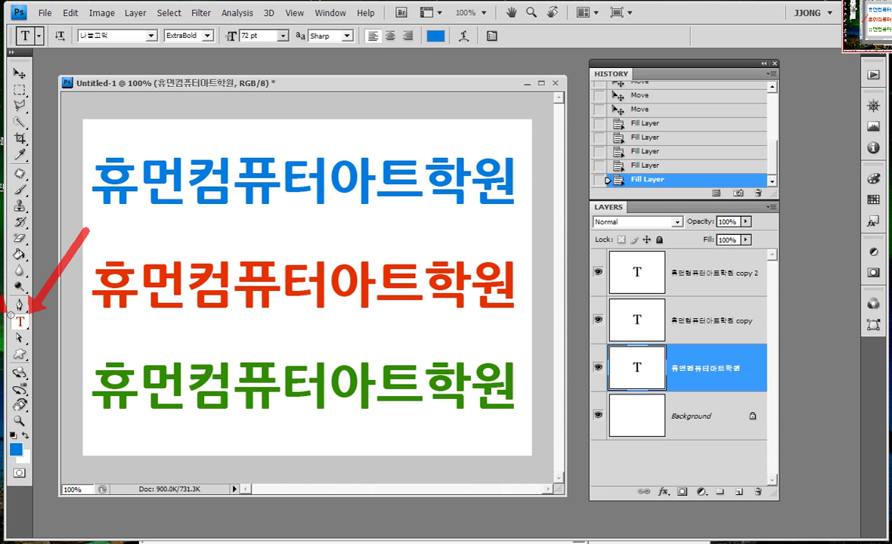
drag(329, 137, 458, 43)
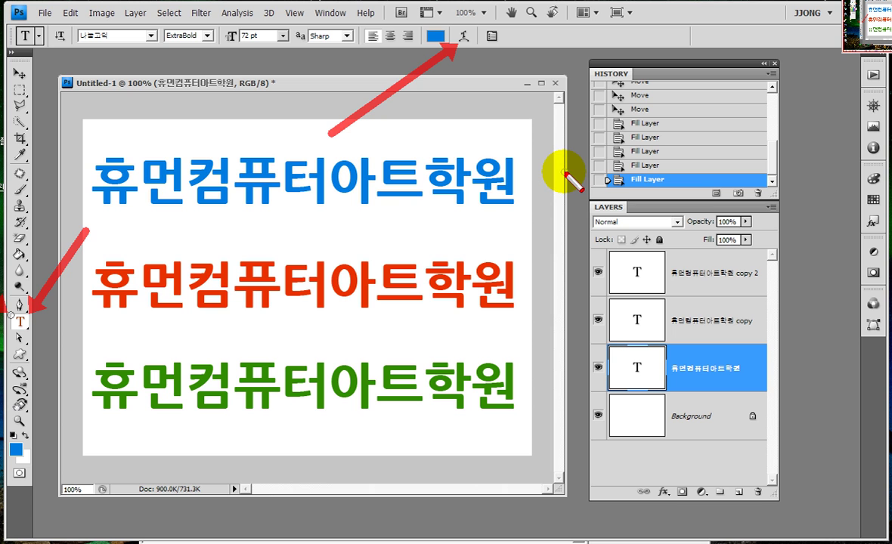
key(Escape)
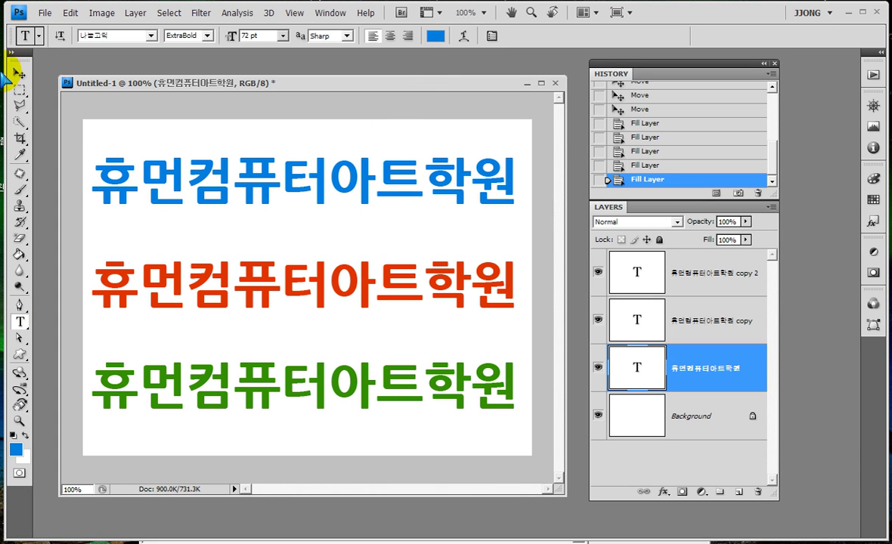
Apply a Flag warp style to the blue line, adjusting the Bend slider.
click(467, 36)
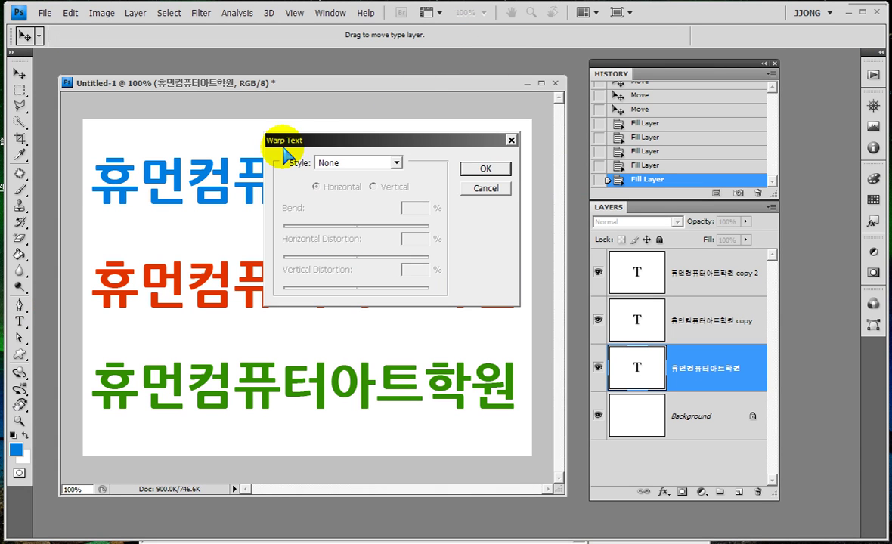
click(576, 89)
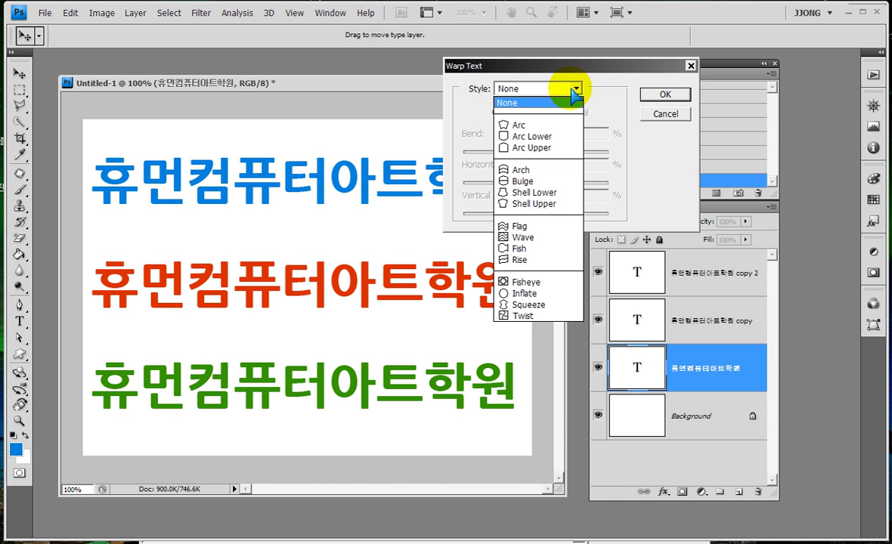
click(518, 226)
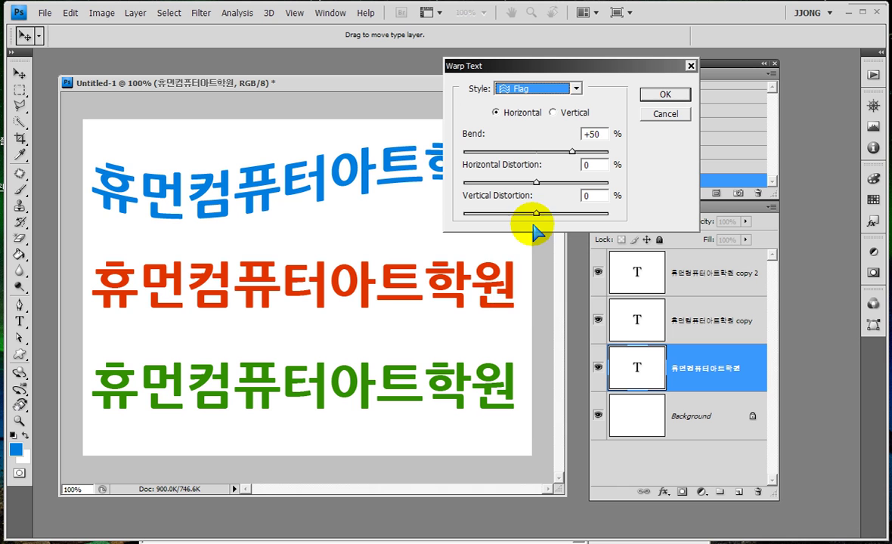
drag(539, 68, 595, 270)
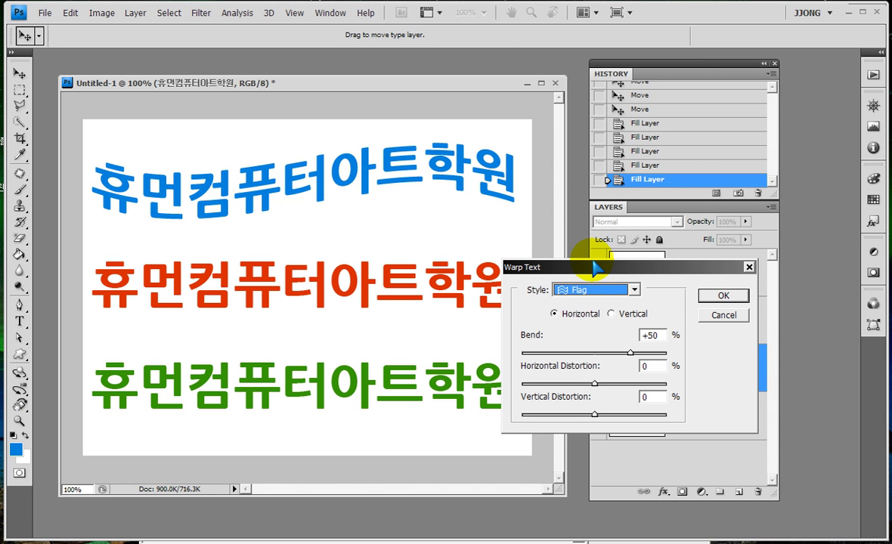
mouse_move(629, 353)
mouse_down()
mouse_move(547, 358)
mouse_move(639, 356)
mouse_move(541, 355)
mouse_up()
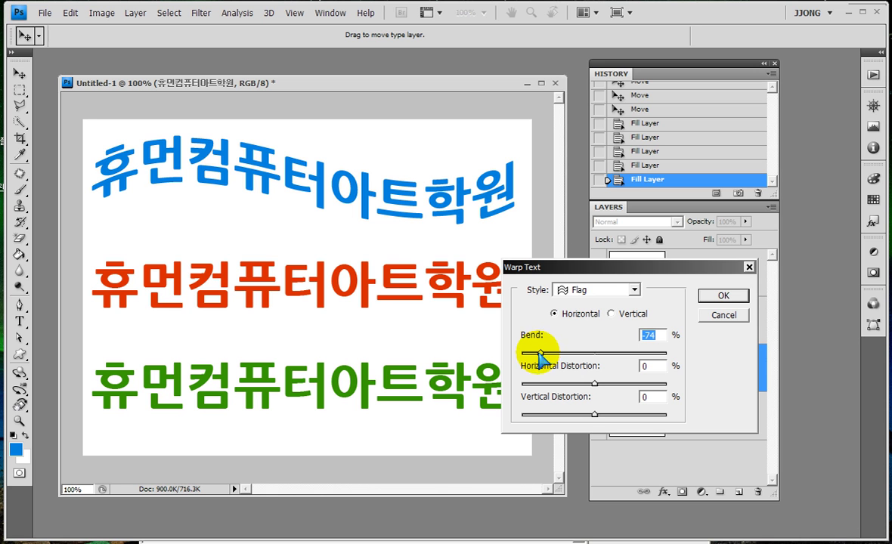
drag(542, 356, 642, 356)
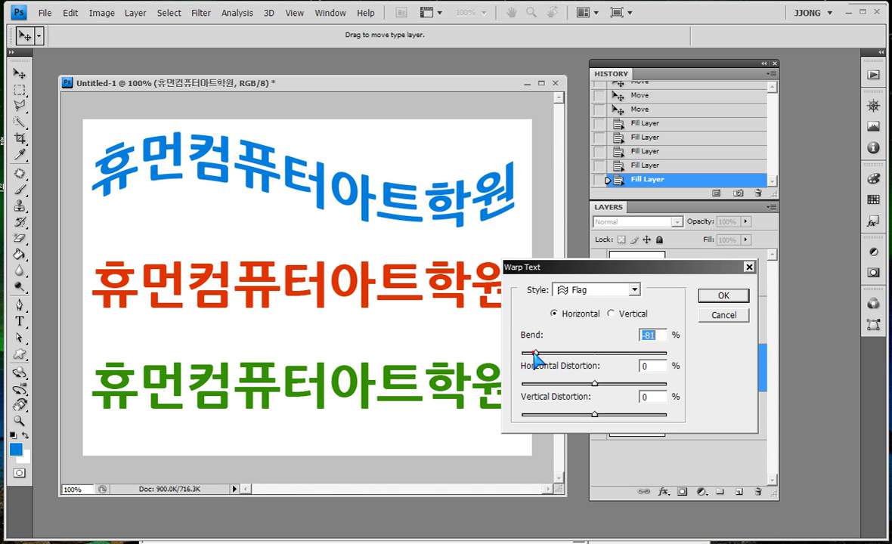
mouse_move(552, 357)
mouse_down()
mouse_move(537, 351)
mouse_move(639, 357)
mouse_up()
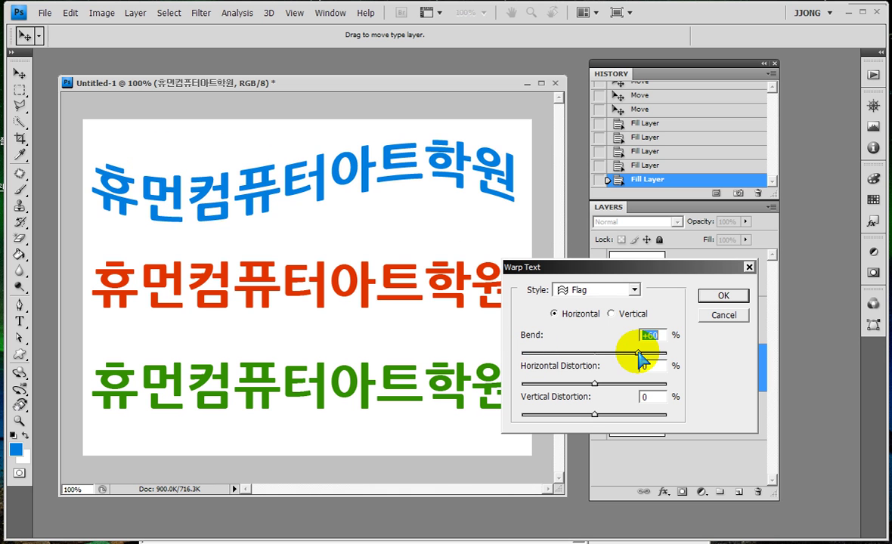
drag(639, 356, 660, 357)
click(660, 357)
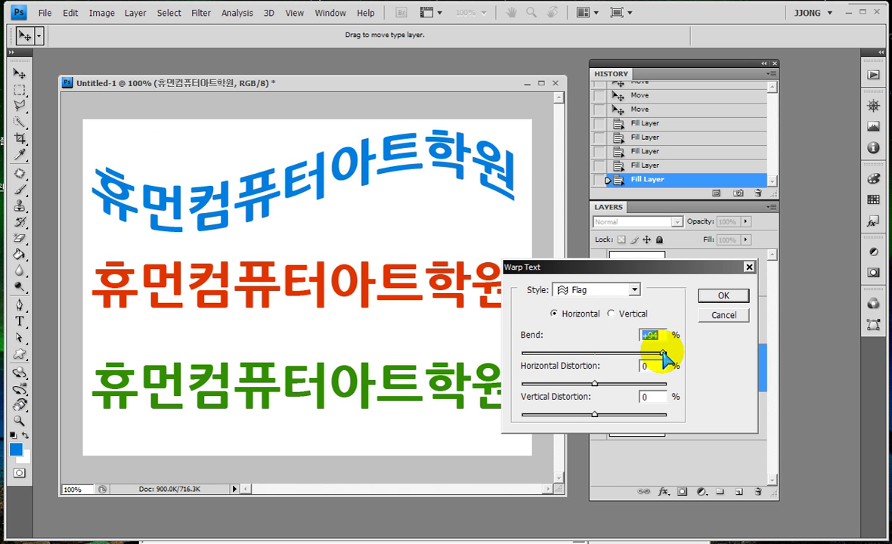
mouse_move(536, 352)
mouse_down()
mouse_move(522, 350)
mouse_move(618, 359)
mouse_up()
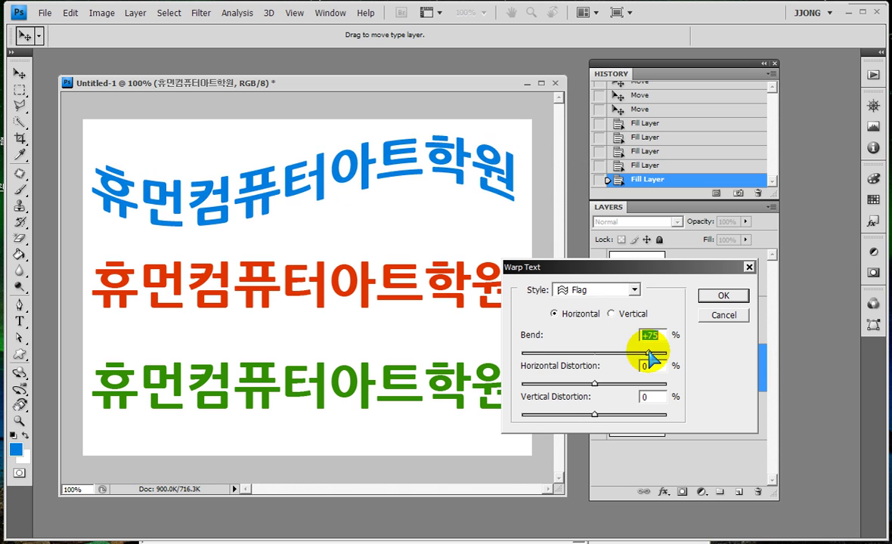
mouse_move(538, 352)
mouse_down()
mouse_move(616, 352)
mouse_move(543, 350)
mouse_up()
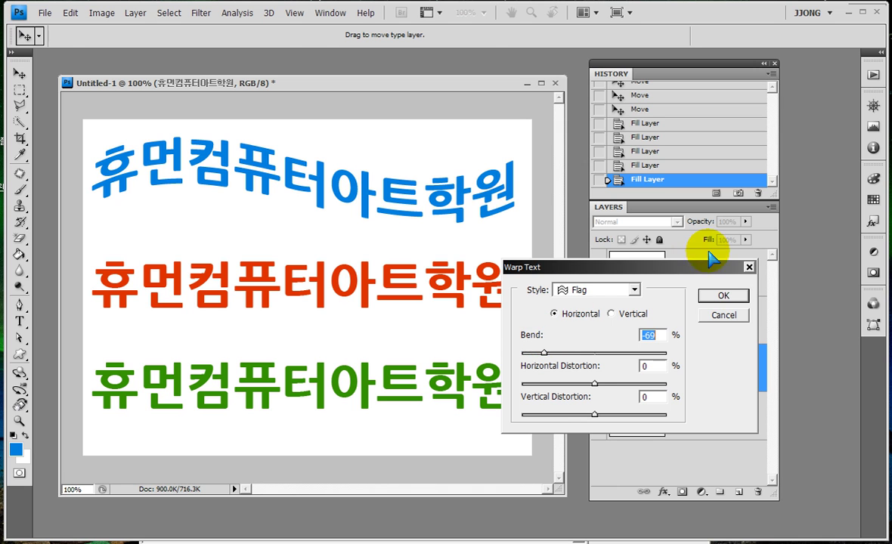
click(718, 297)
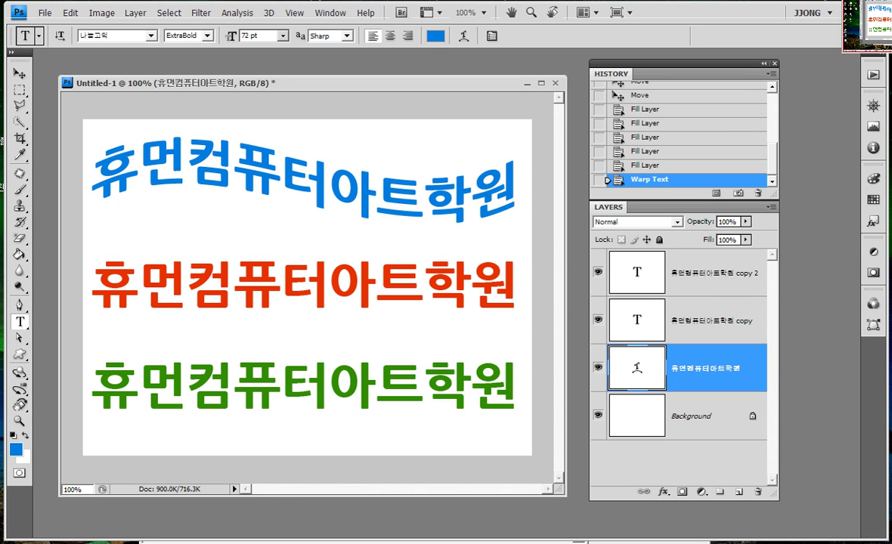
Draw marks over the canvas and Layers panel, then clear them.
drag(78, 105, 502, 232)
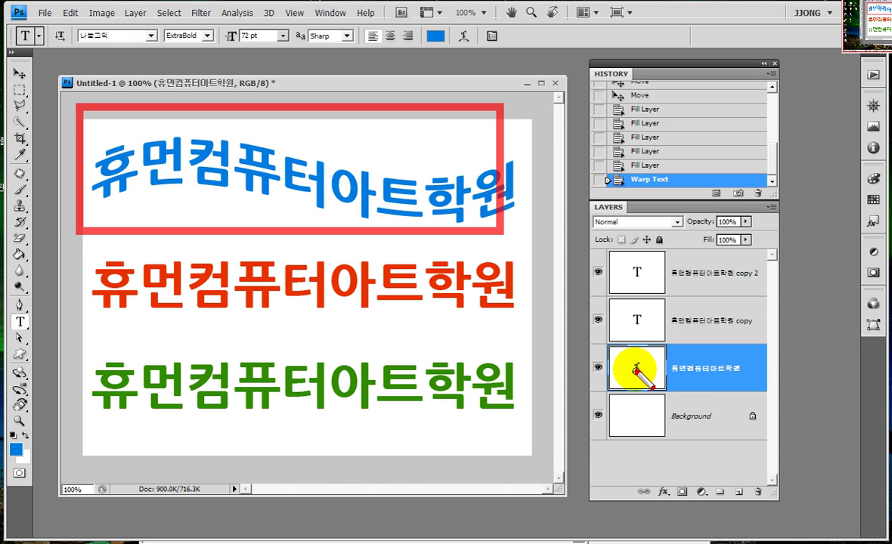
drag(583, 341, 768, 398)
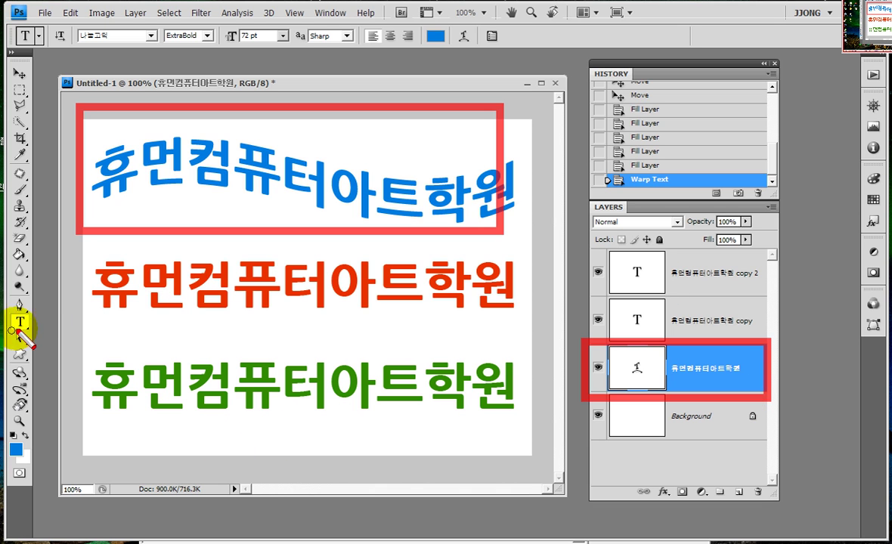
drag(2, 302, 49, 339)
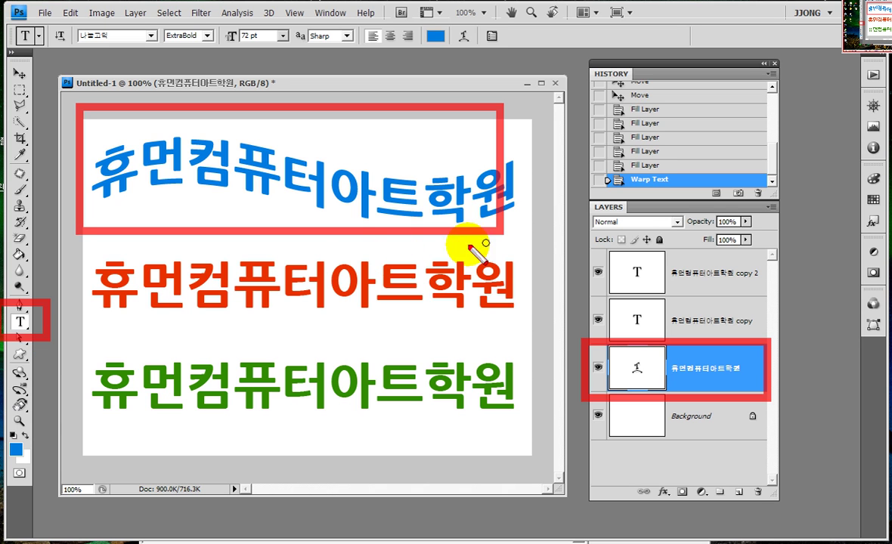
key(Escape)
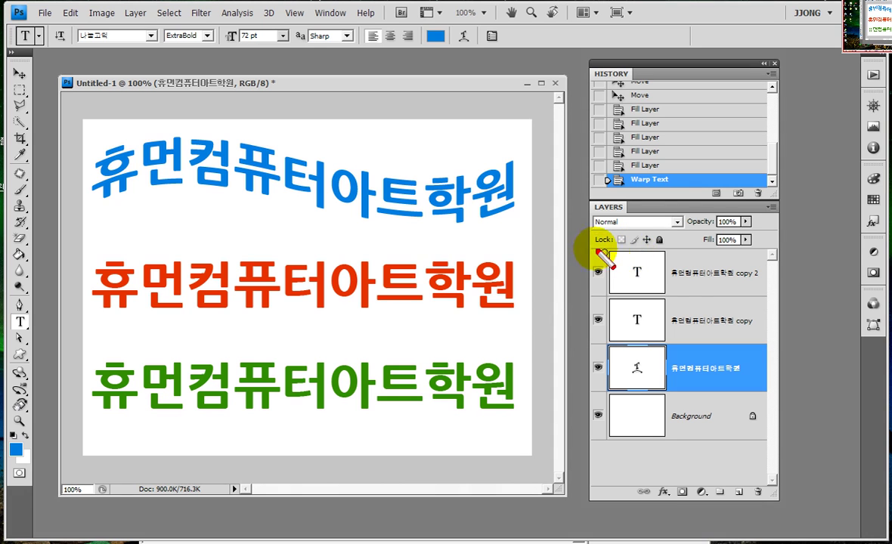
drag(554, 233, 771, 349)
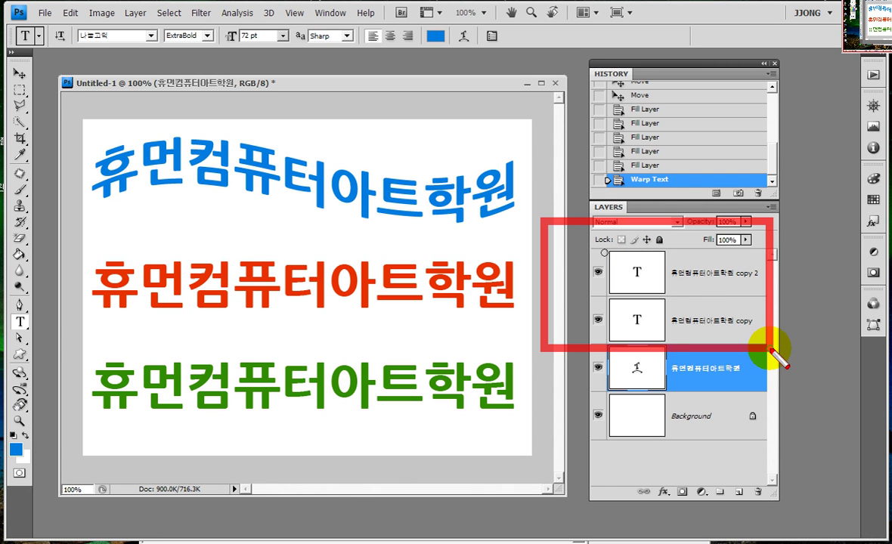
drag(66, 244, 501, 414)
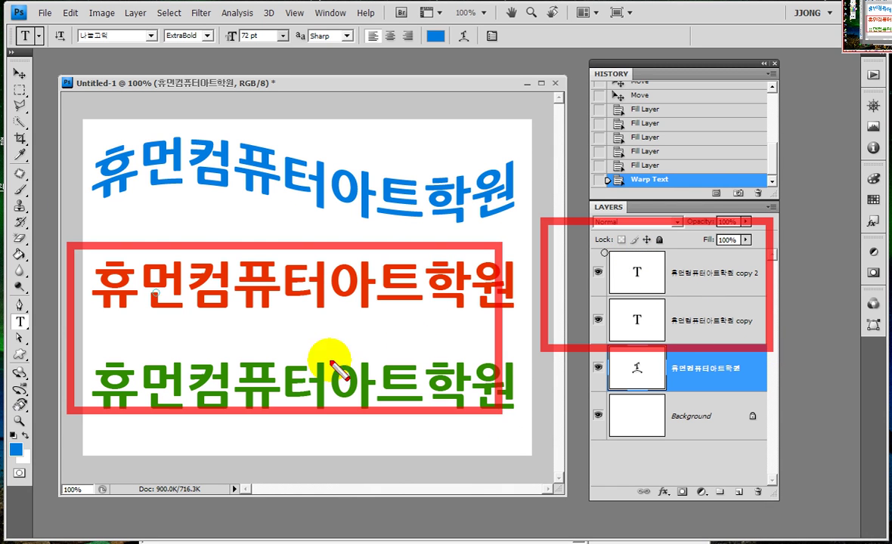
drag(405, 302, 587, 328)
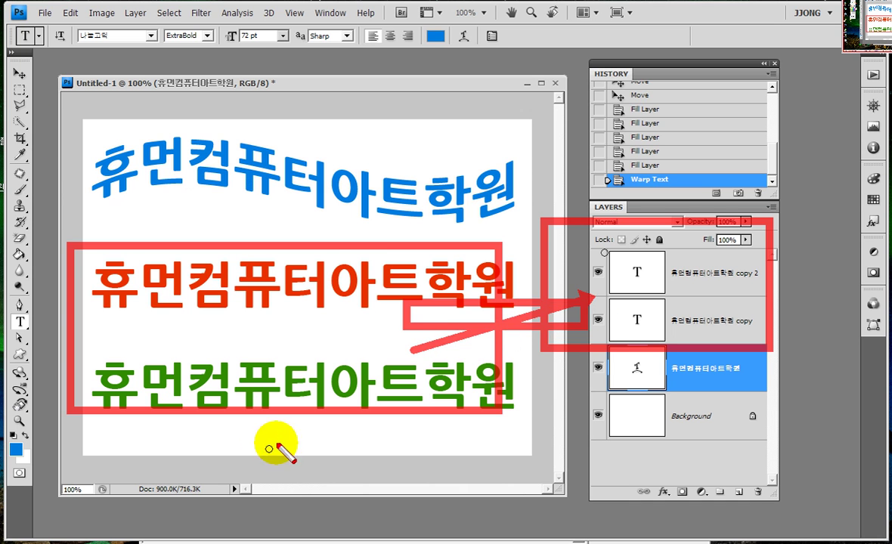
key(Escape)
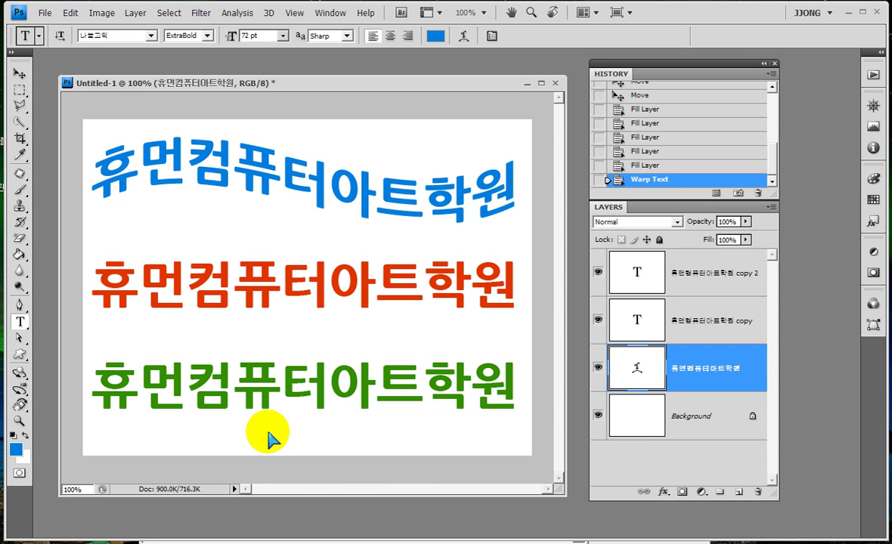
Select the red line's 'copy' layer and toggle its eye icon, leaving it visible.
click(715, 320)
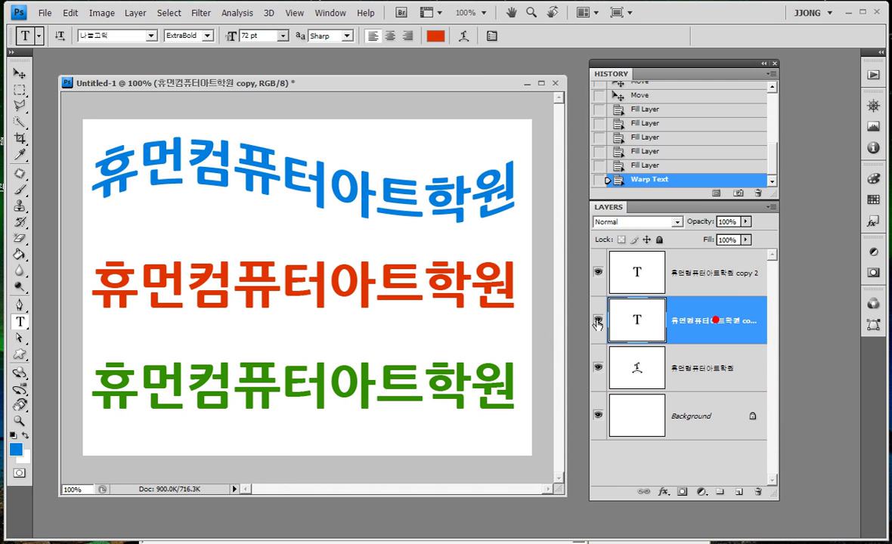
click(598, 322)
click(598, 322)
click(598, 322)
click(598, 322)
click(598, 321)
click(598, 321)
click(598, 320)
click(598, 321)
click(597, 321)
click(598, 321)
click(597, 319)
click(597, 319)
click(597, 319)
click(597, 319)
key(alt+Tab)
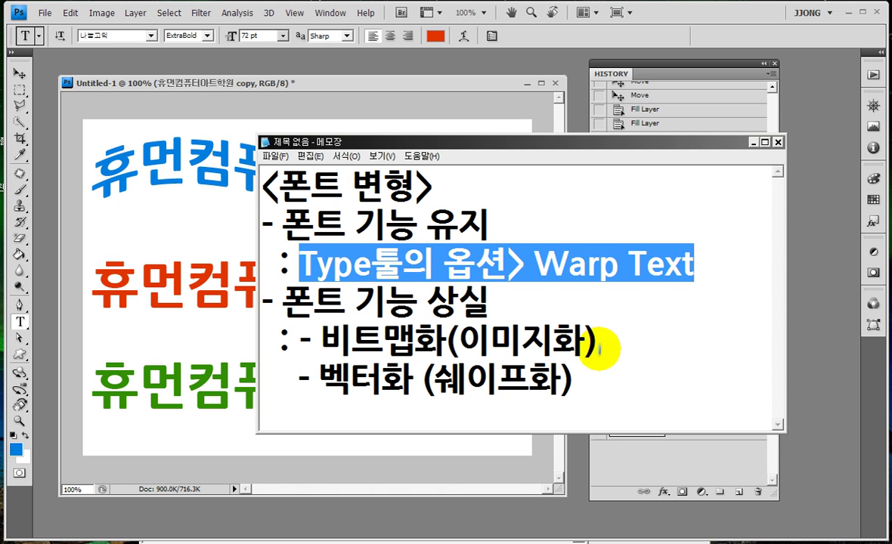
drag(599, 350, 324, 342)
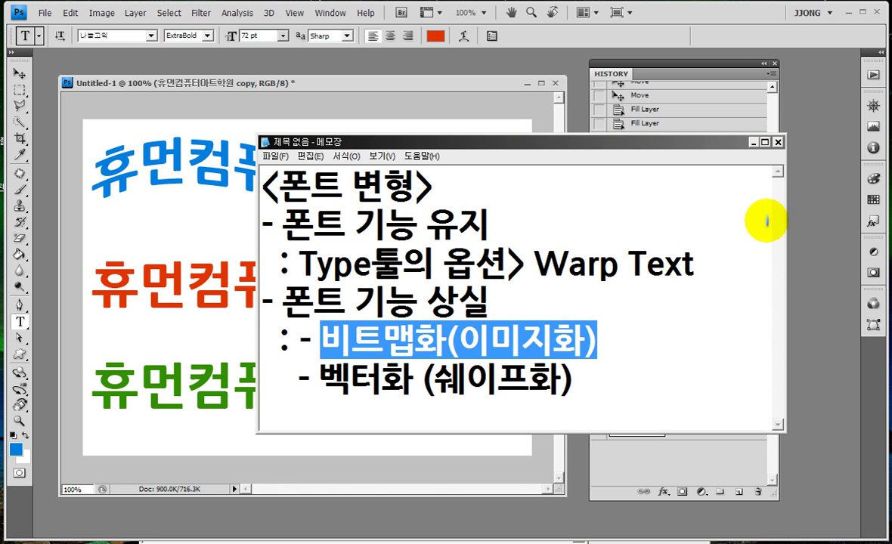
click(753, 142)
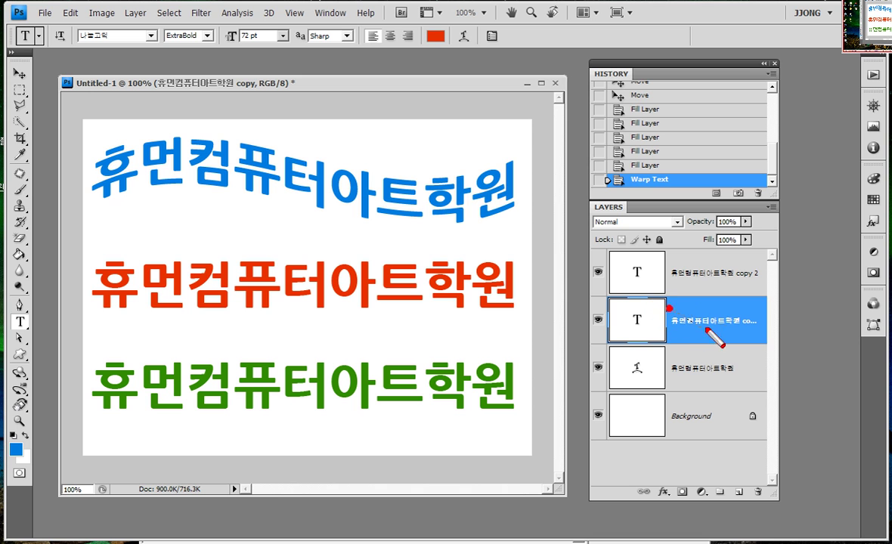
Rasterize the red 'copy' text layer using Rasterize Type from its context menu.
drag(667, 306, 735, 315)
drag(828, 251, 744, 310)
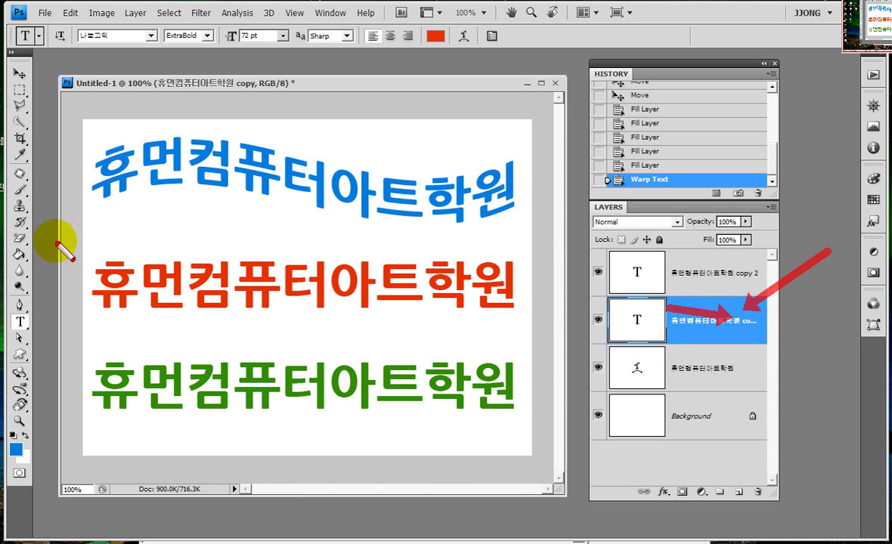
key(ctrl+z)
key(ctrl+z)
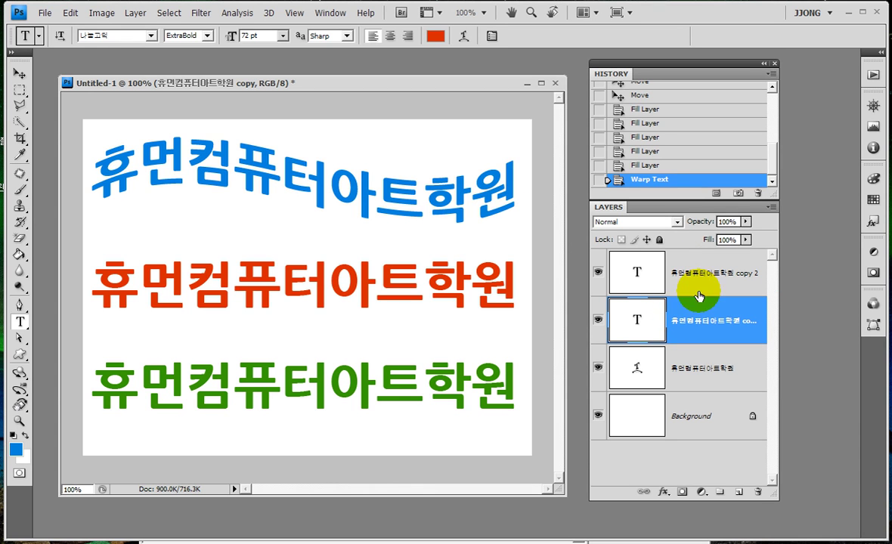
right_click(735, 327)
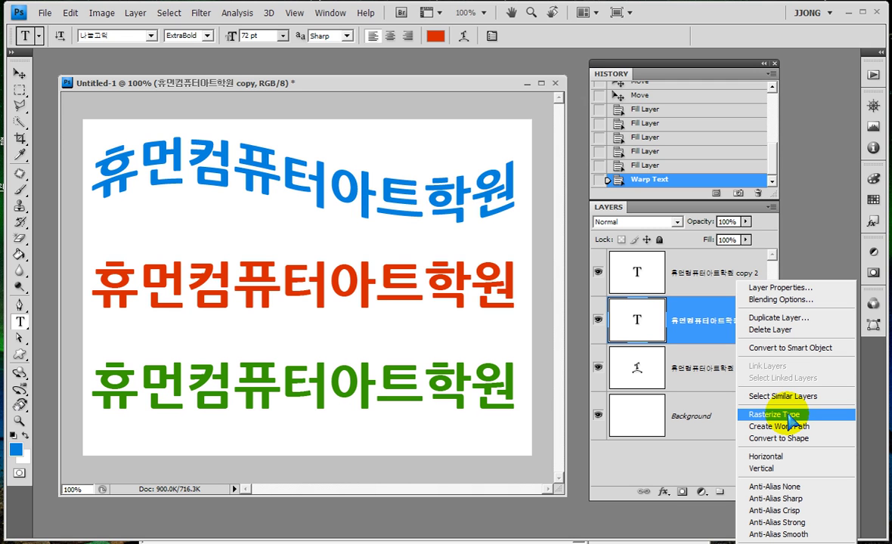
click(791, 418)
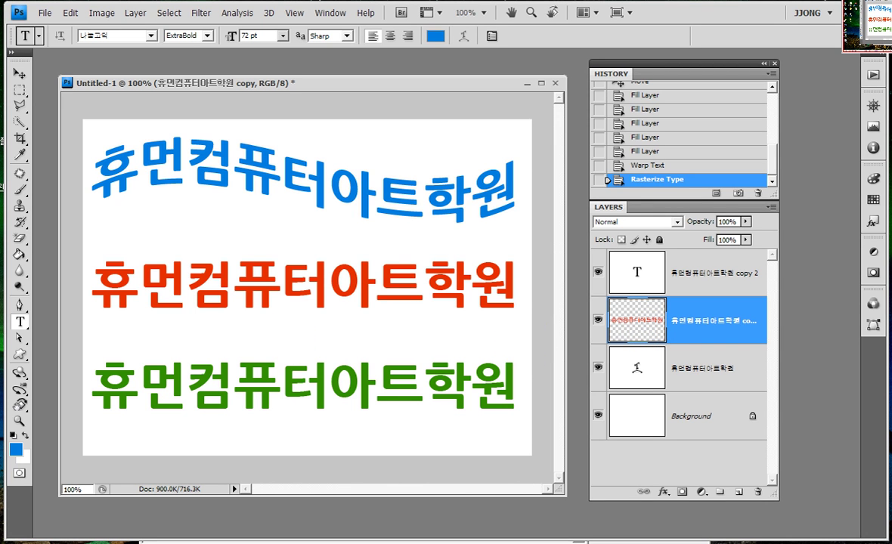
Apply Edit > Transform > Warp to the rasterized red layer.
drag(587, 295, 722, 346)
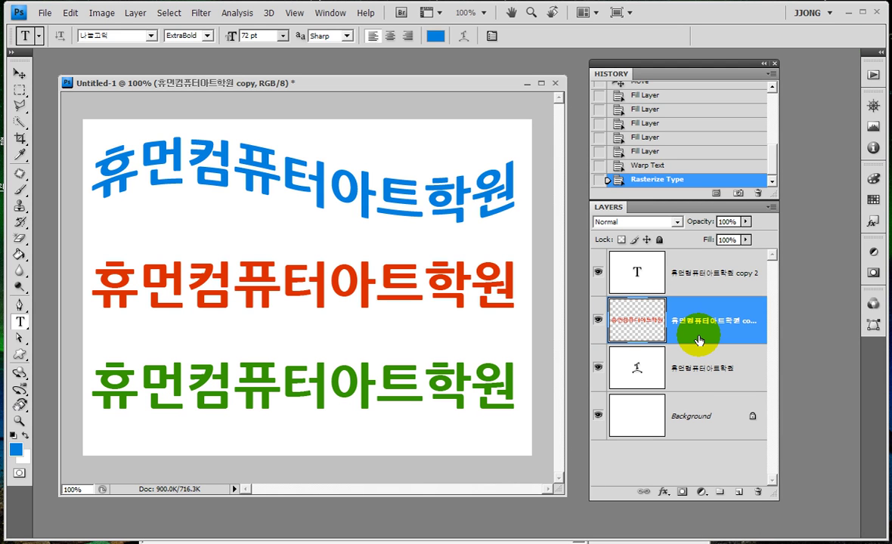
click(70, 13)
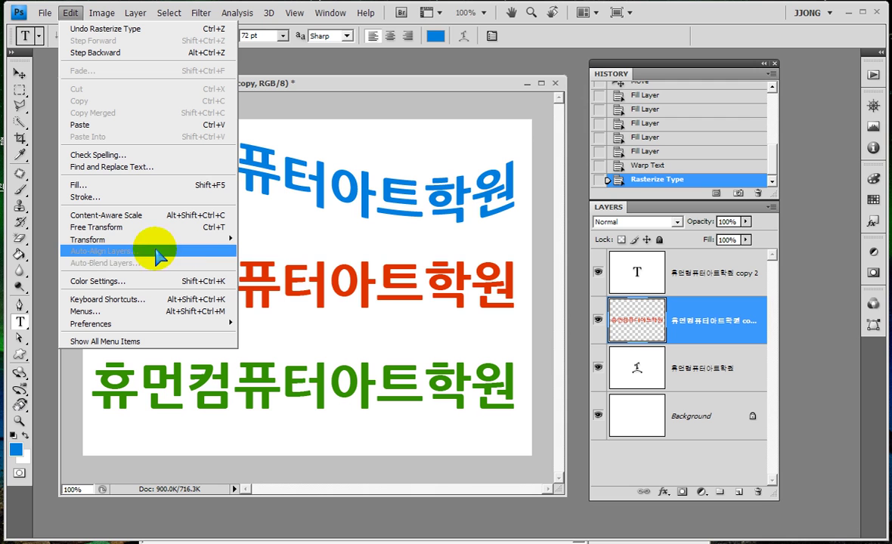
mouse_move(148, 239)
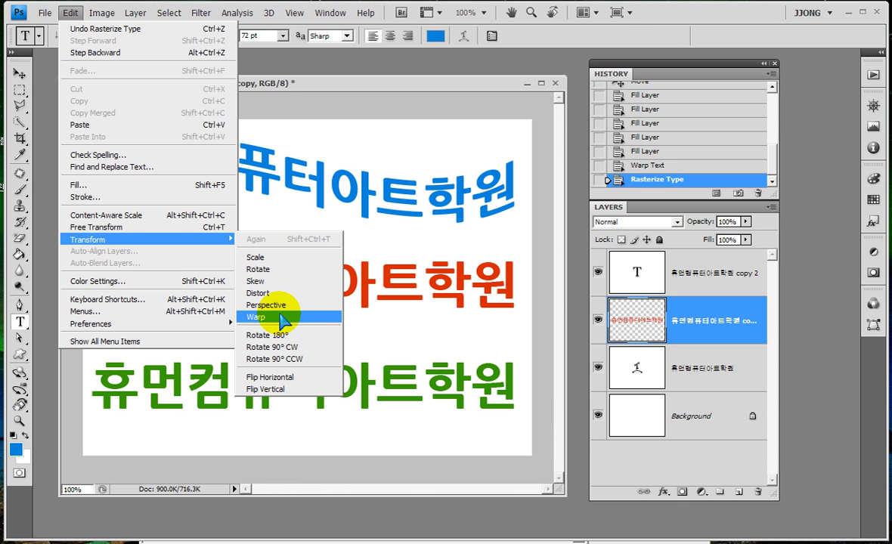
click(284, 318)
Twist the red text into a wavy ribbon: raise the left, arch the middle, curl the right end down.
drag(160, 267, 212, 213)
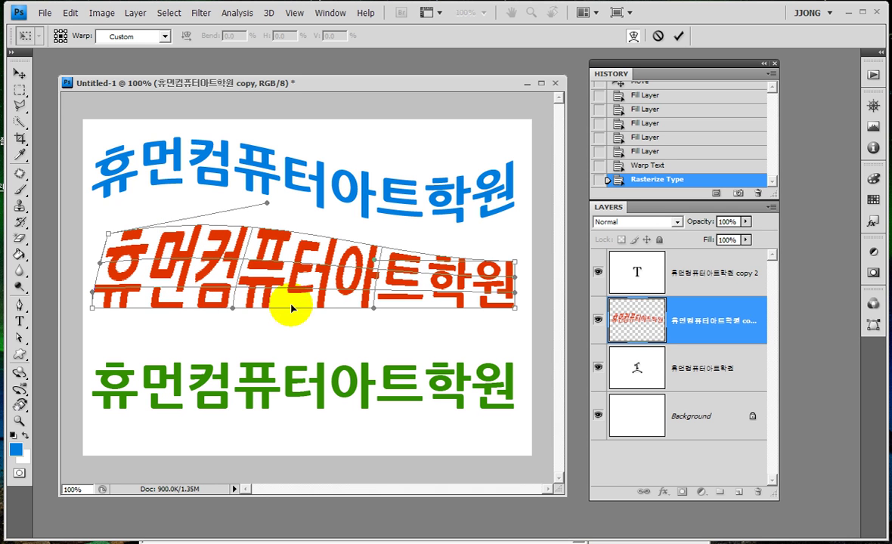
drag(292, 308, 285, 287)
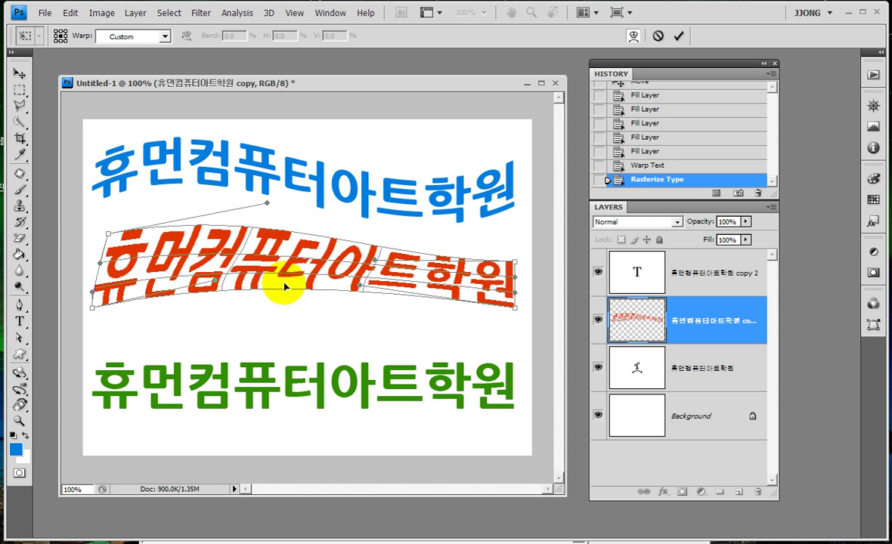
drag(474, 315, 448, 338)
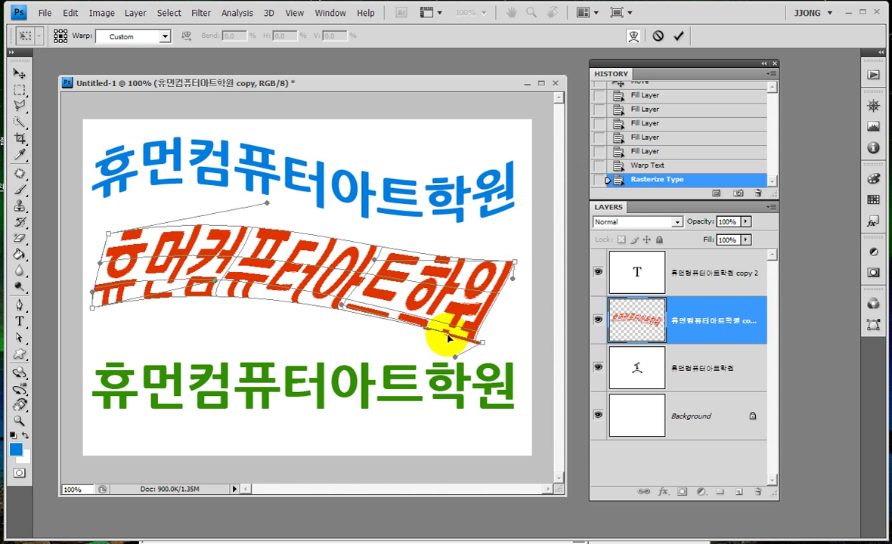
mouse_move(121, 229)
mouse_down()
mouse_move(195, 234)
mouse_move(149, 251)
mouse_up()
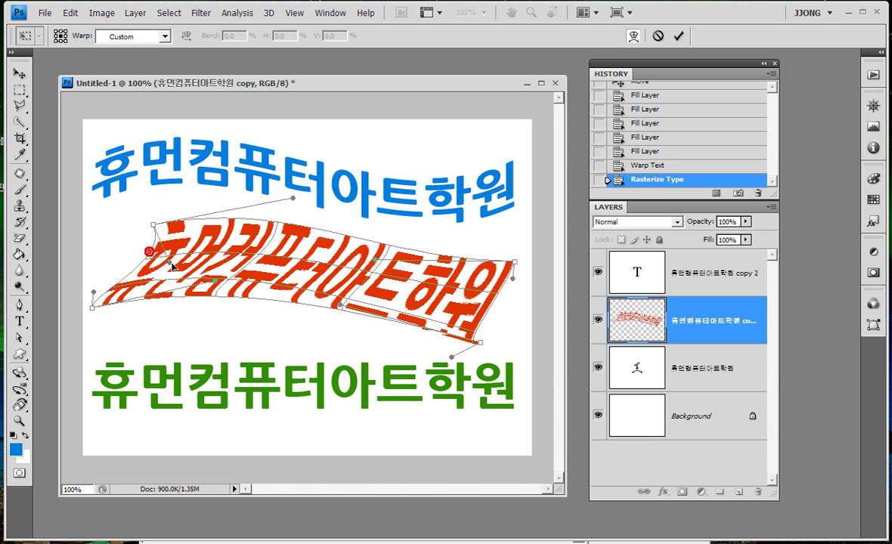
mouse_move(452, 364)
mouse_down()
mouse_move(521, 316)
mouse_move(542, 325)
mouse_up()
drag(512, 276, 530, 276)
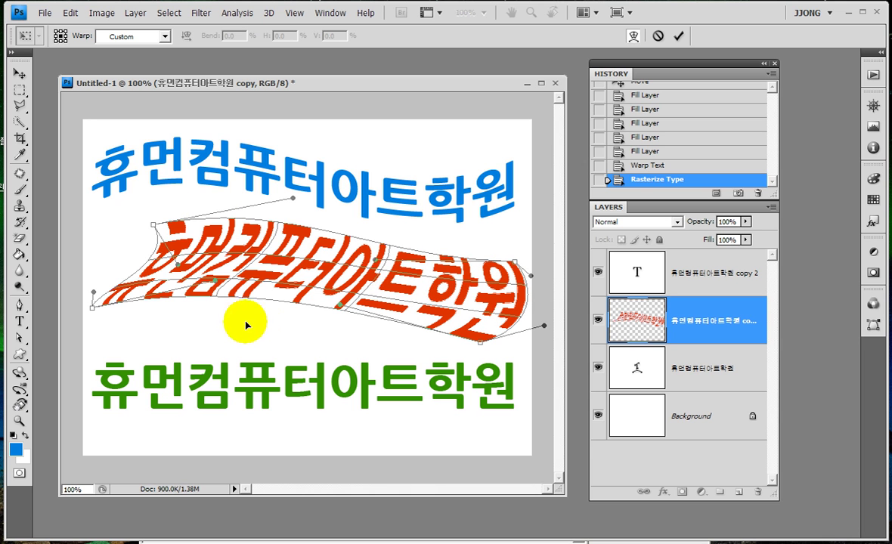
drag(294, 306, 307, 272)
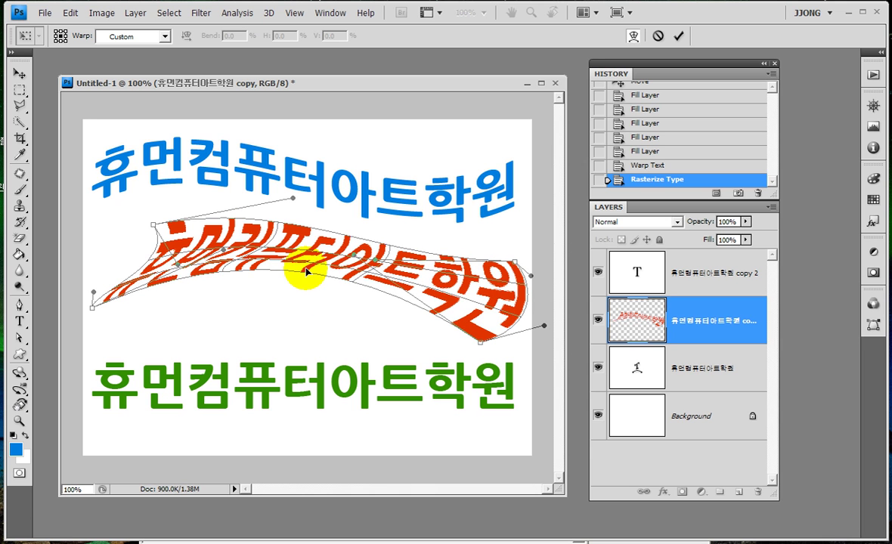
drag(171, 289, 193, 298)
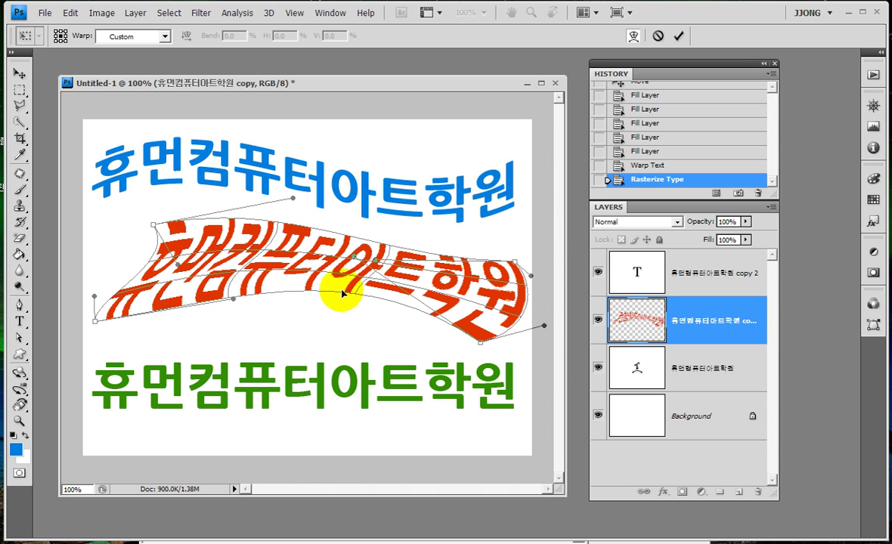
drag(483, 344, 460, 350)
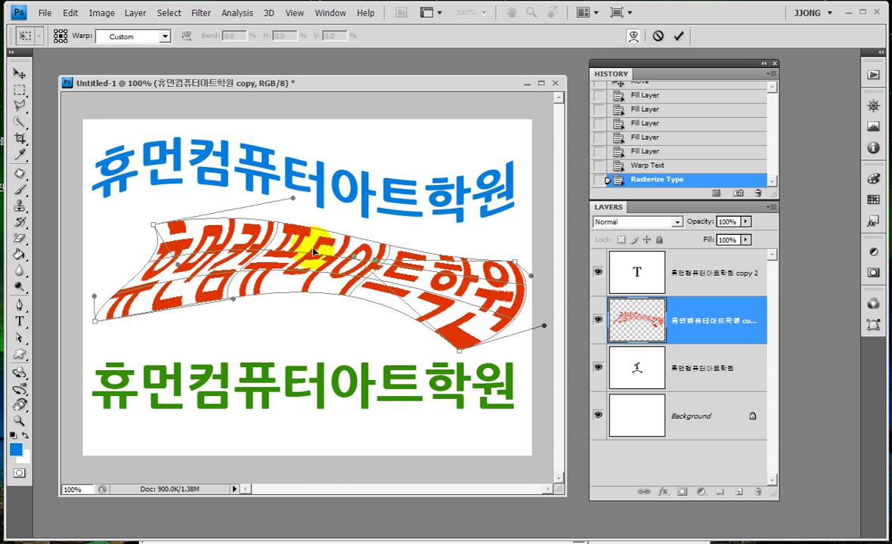
drag(294, 199, 329, 197)
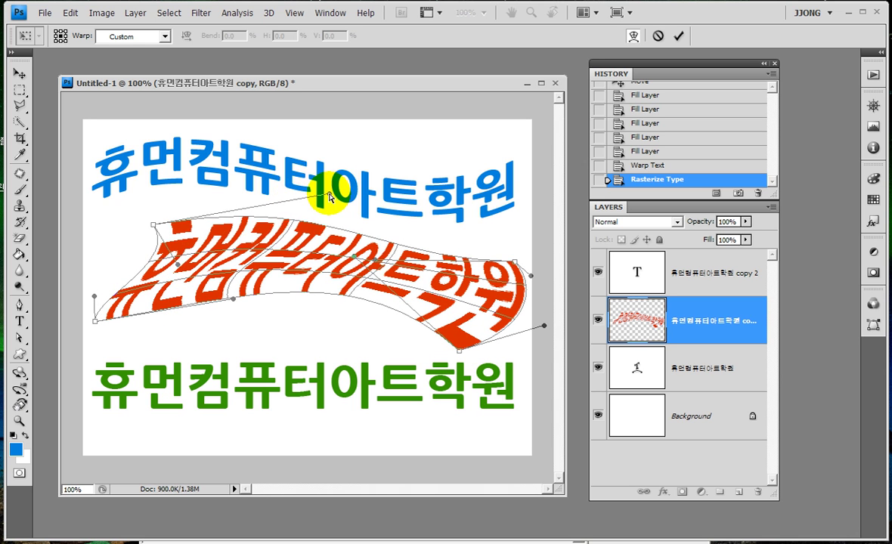
drag(143, 261, 168, 269)
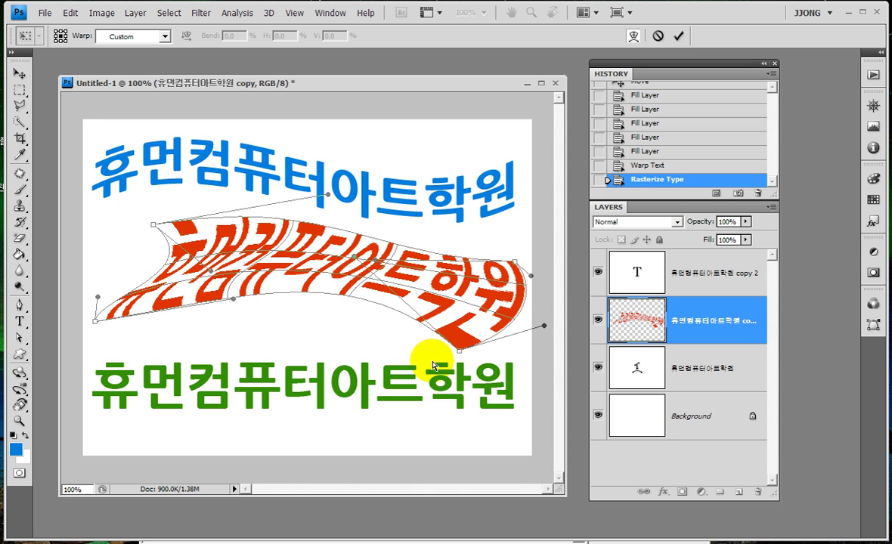
Commit the red text's warp and zoom in on the strokes around 학원.
key(Return)
key(t)
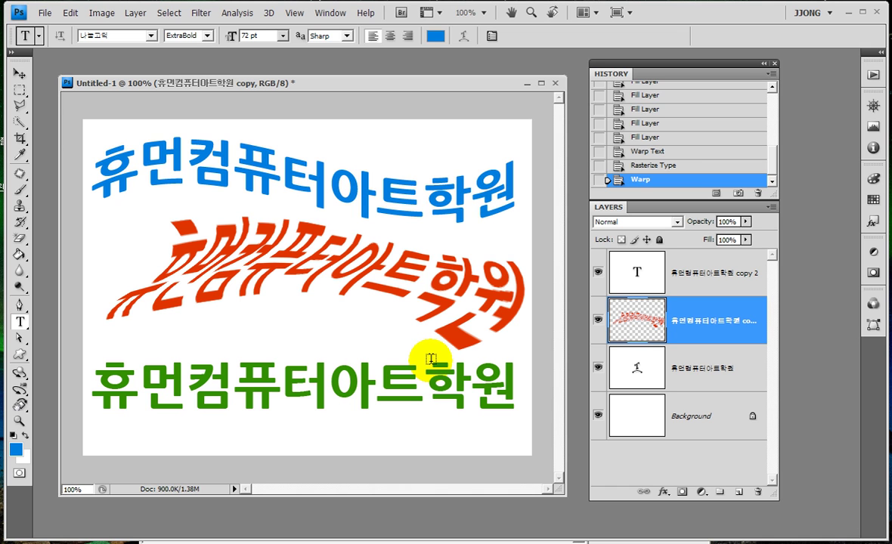
click(18, 420)
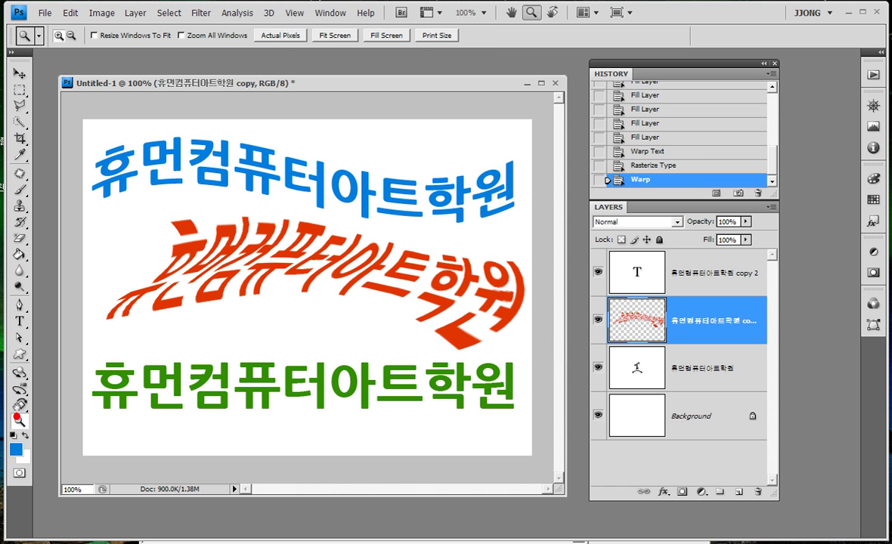
drag(424, 313, 518, 393)
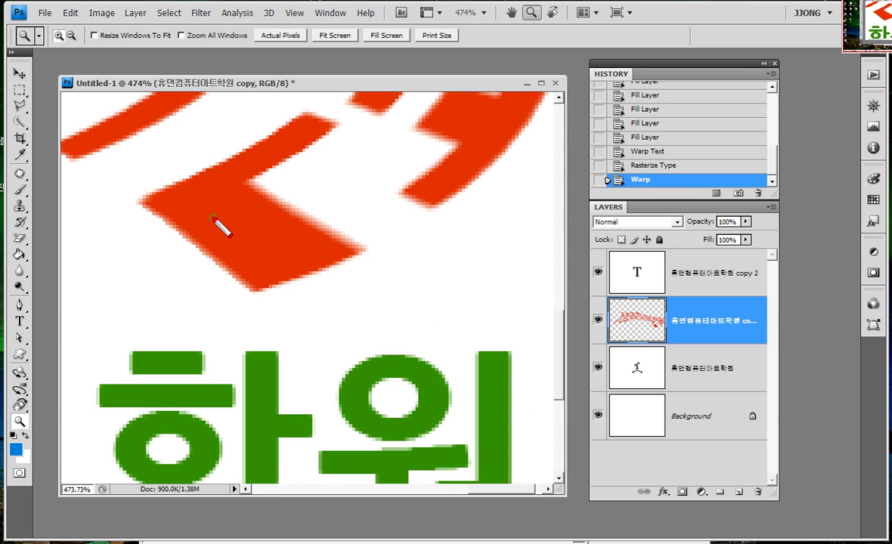
drag(251, 178, 366, 258)
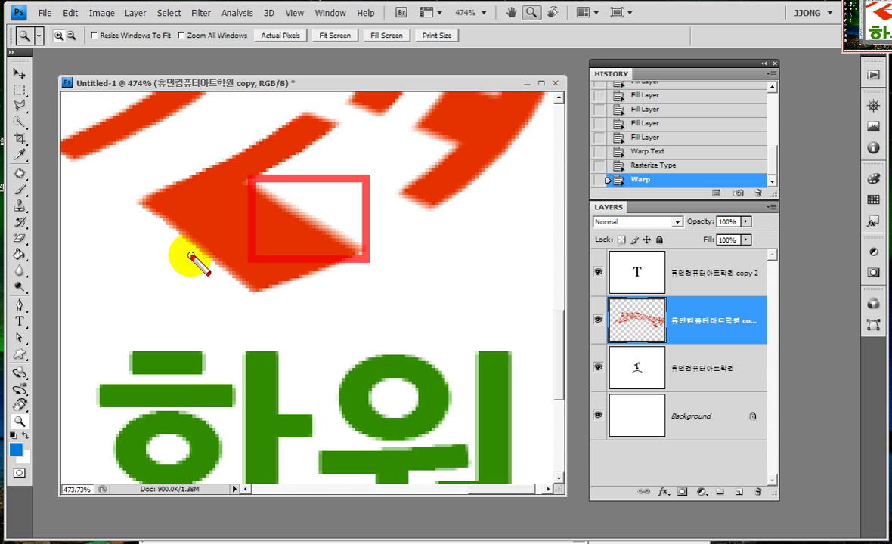
drag(354, 332, 443, 417)
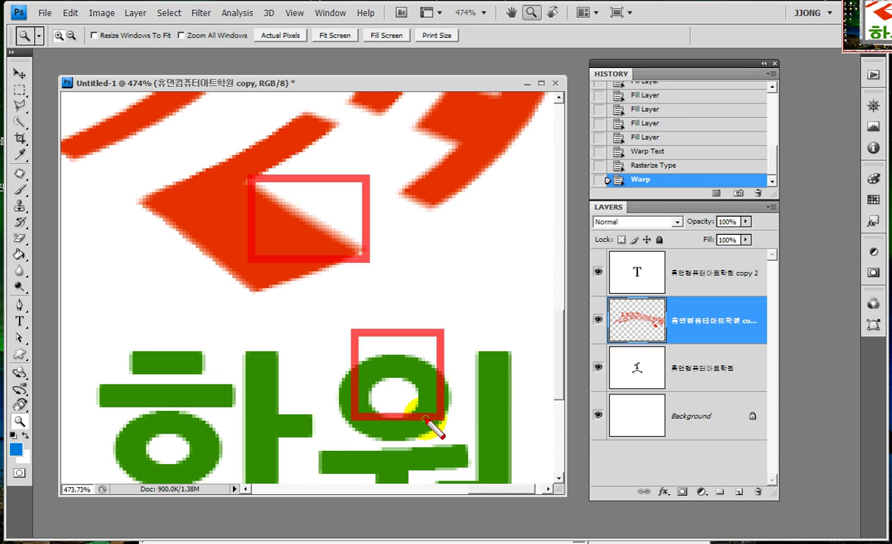
drag(145, 325, 286, 449)
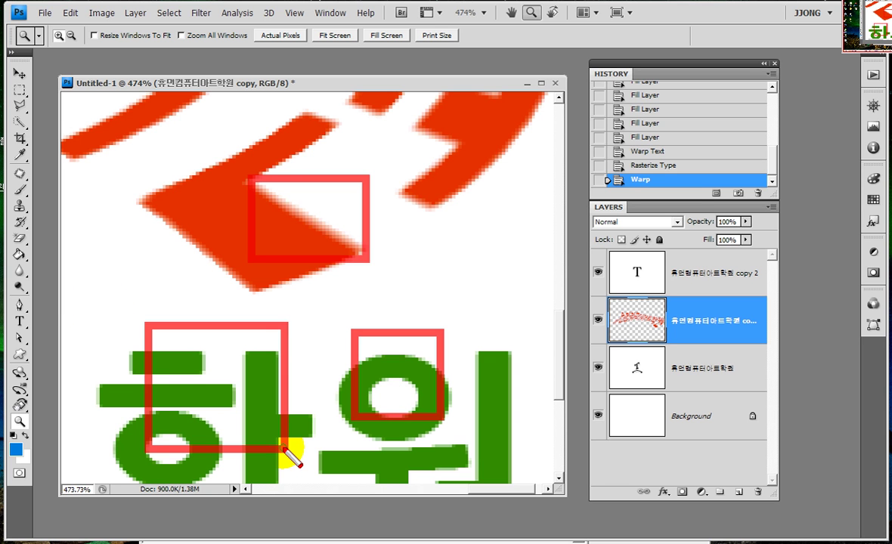
Zoom in closer and pan across the warped red strokes to inspect their blurred edges.
double_click(20, 422)
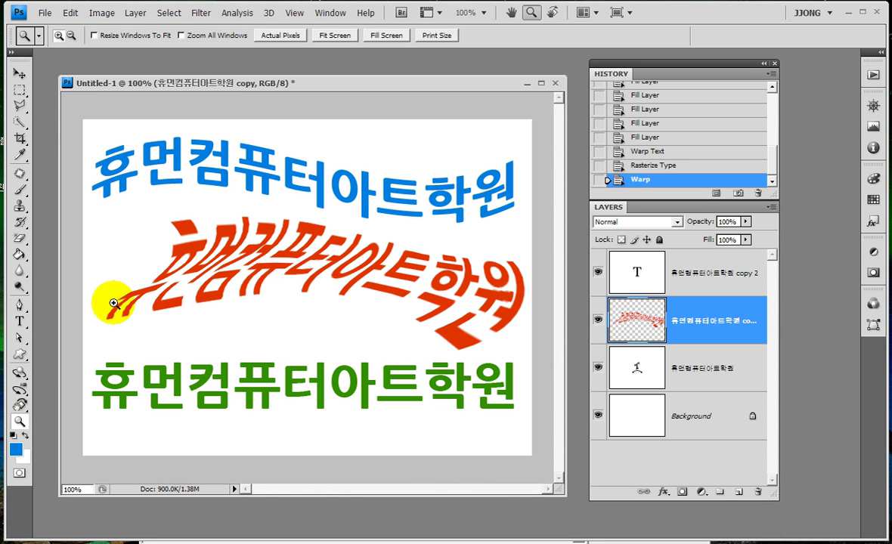
drag(113, 302, 189, 266)
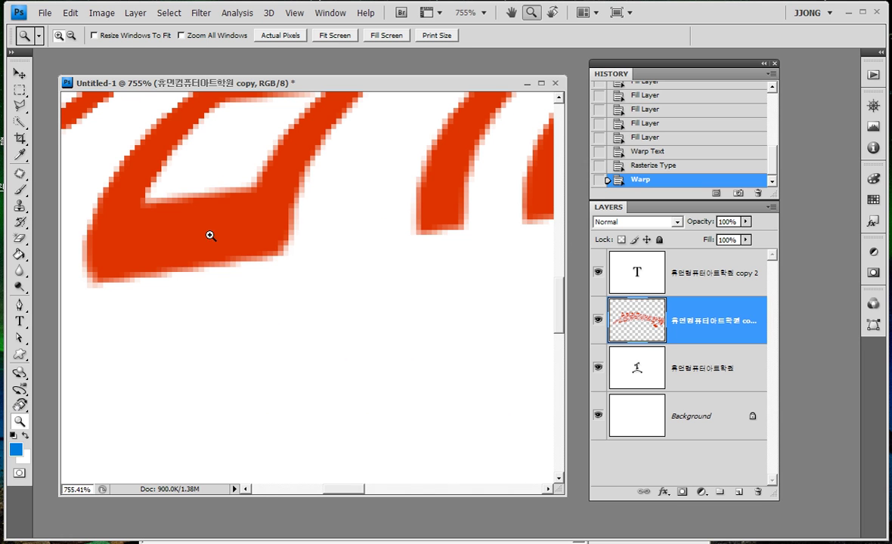
drag(178, 231, 249, 302)
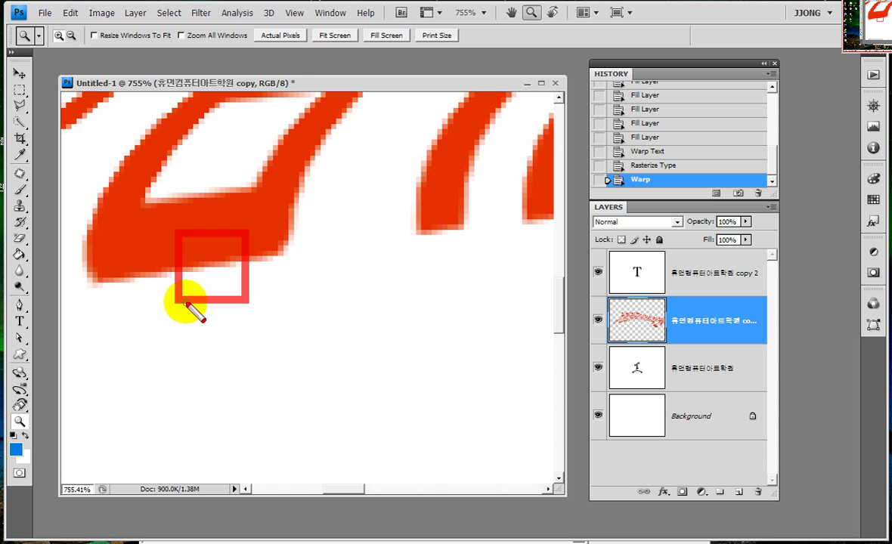
key(Escape)
drag(145, 279, 365, 303)
drag(274, 329, 318, 267)
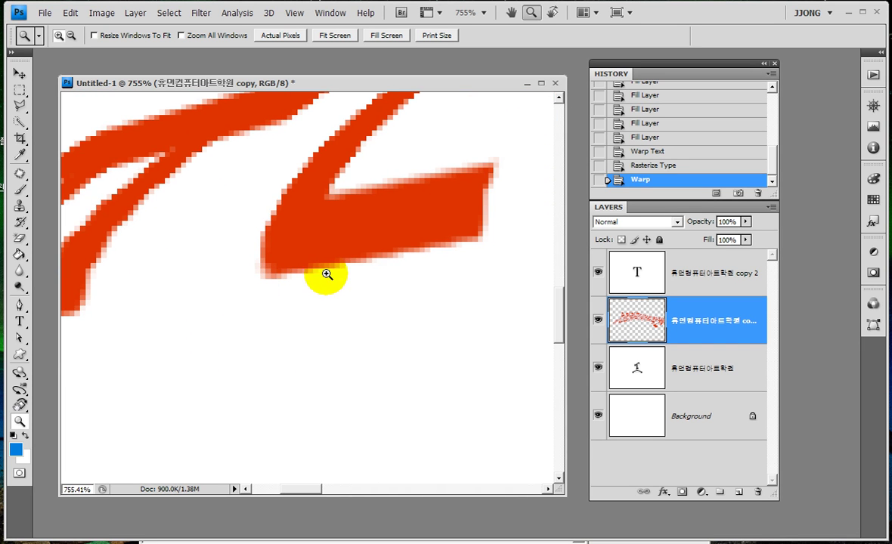
drag(364, 161, 431, 209)
drag(320, 231, 411, 306)
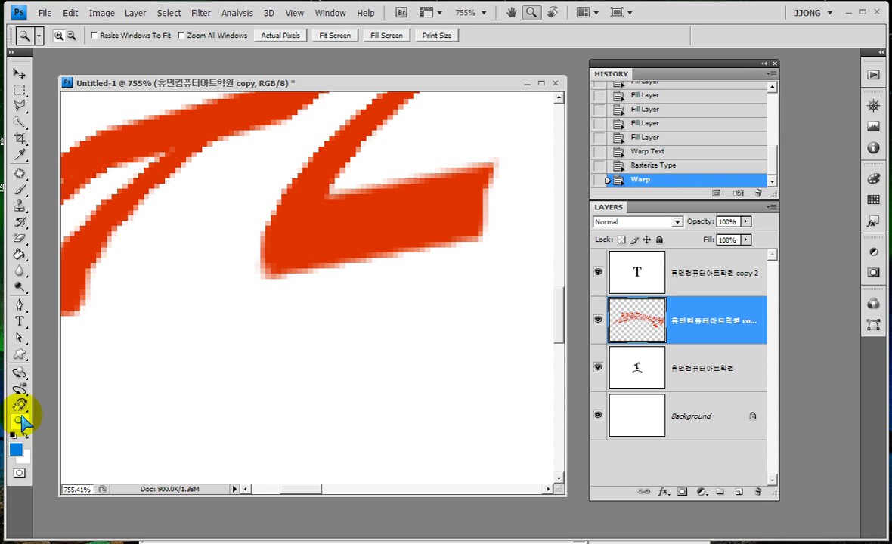
Fit the whole canvas in view and select the green text's 'copy 2' layer.
double_click(20, 421)
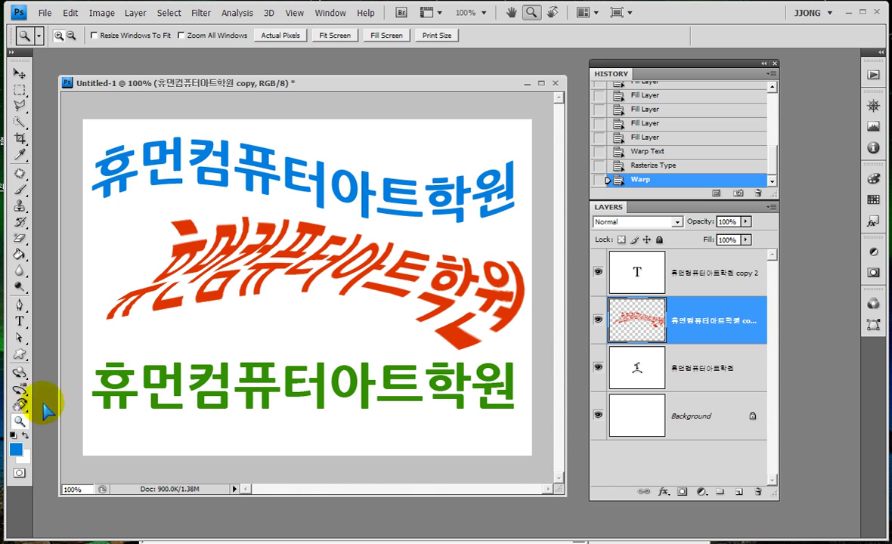
click(684, 274)
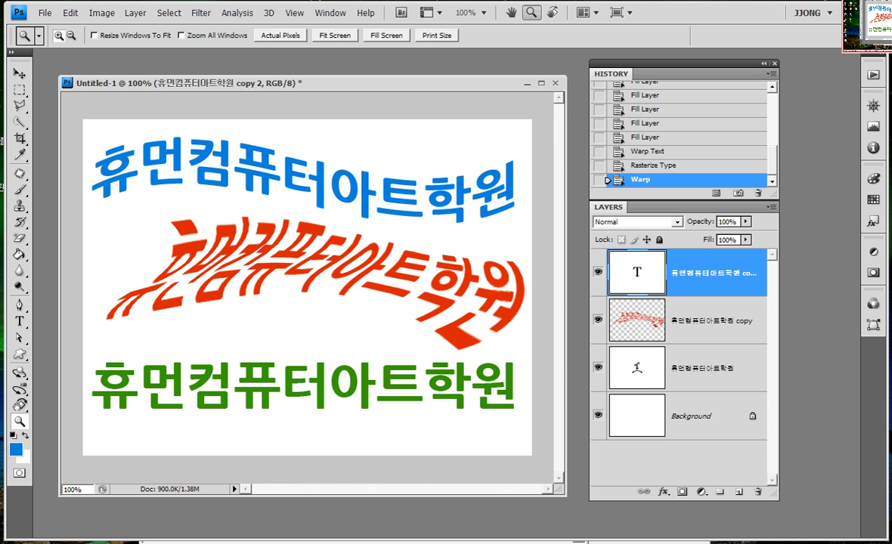
drag(571, 235, 779, 319)
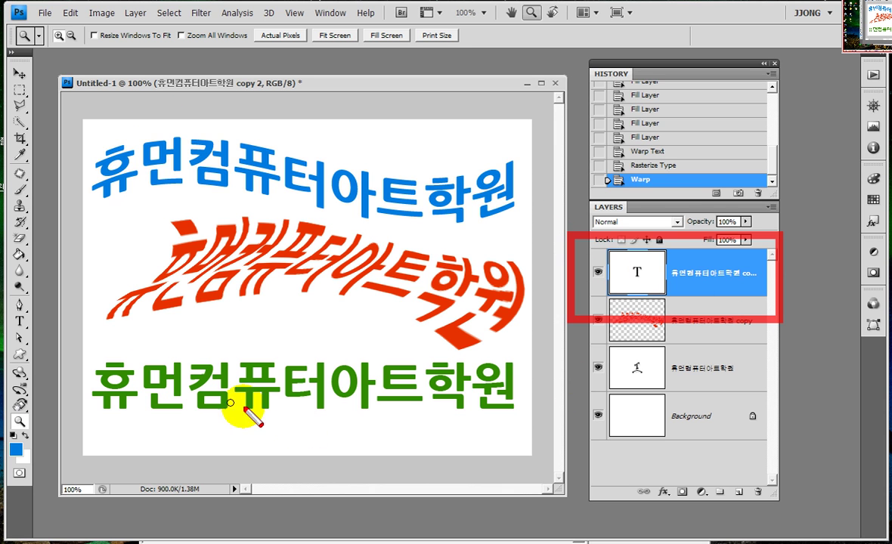
drag(117, 348, 484, 446)
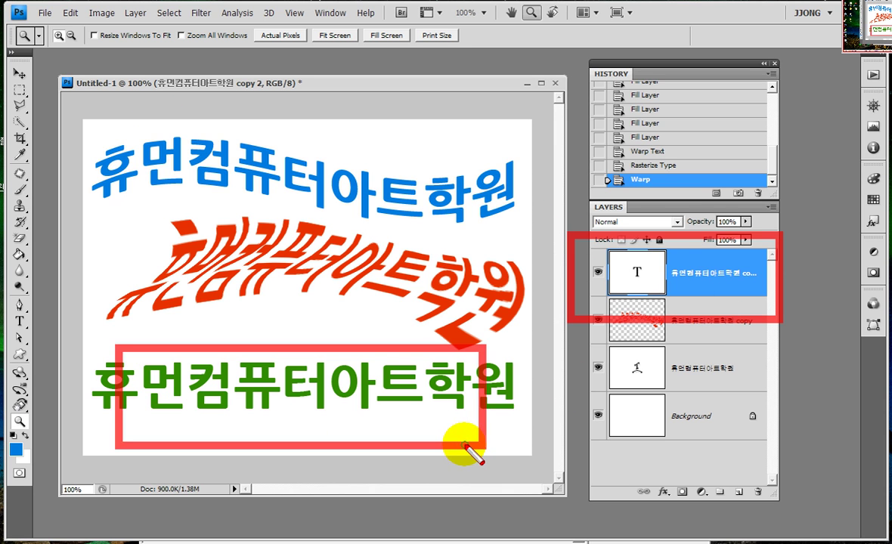
click(692, 244)
key(e)
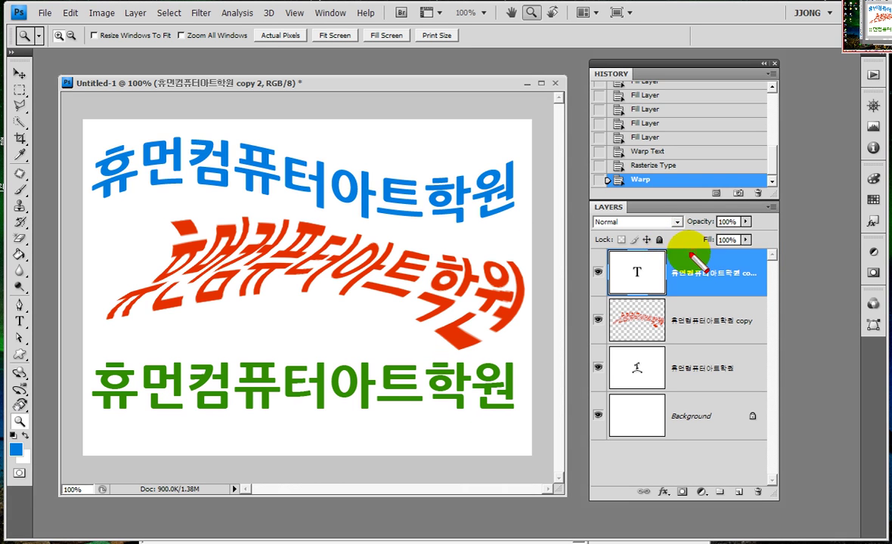
drag(685, 241, 745, 287)
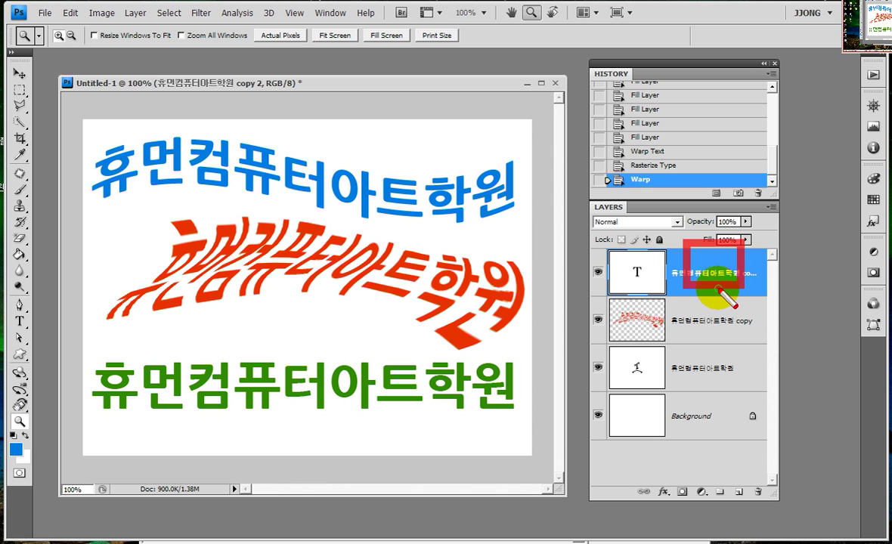
key(Escape)
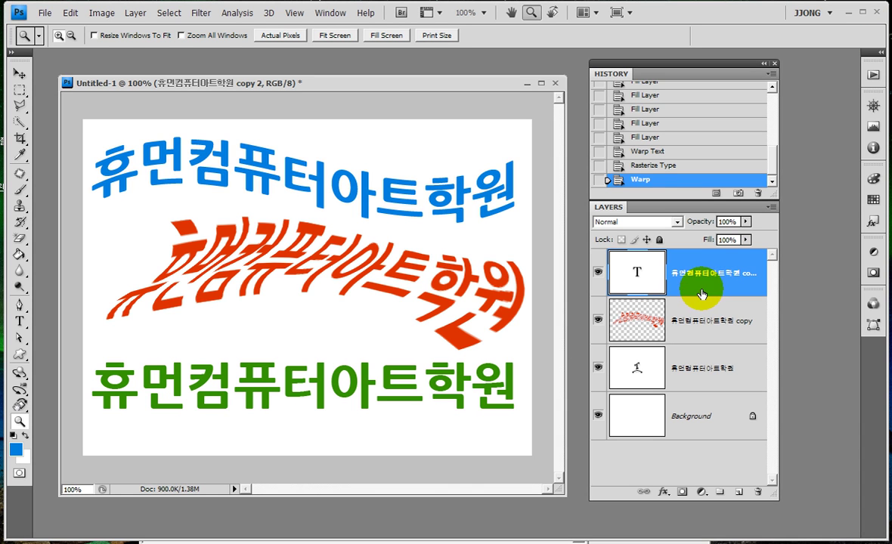
Convert the green 'copy 2' text layer into a shape layer with Convert to Shape.
right_click(728, 271)
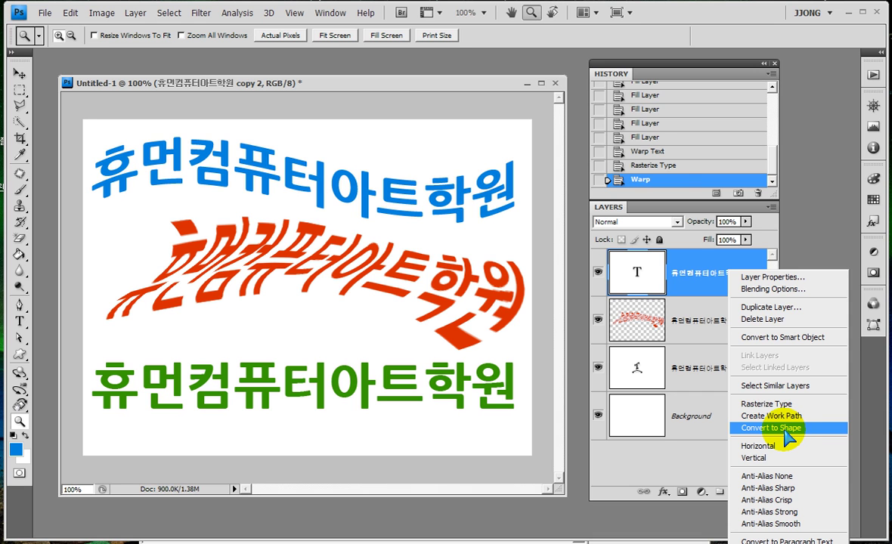
click(784, 430)
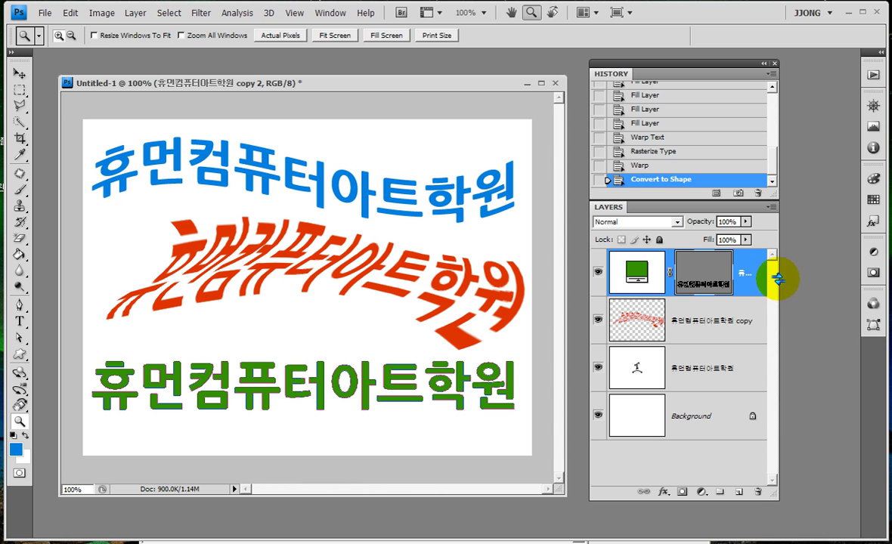
Widen the History/Layers panel dock so the full layer names are visible.
drag(778, 278, 828, 282)
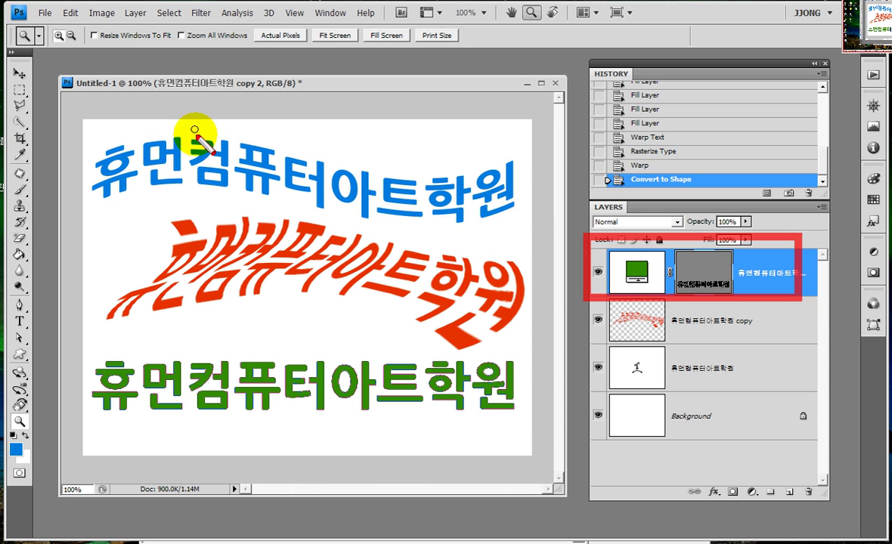
mouse_move(624, 288)
mouse_down()
mouse_move(691, 437)
mouse_move(670, 447)
mouse_up()
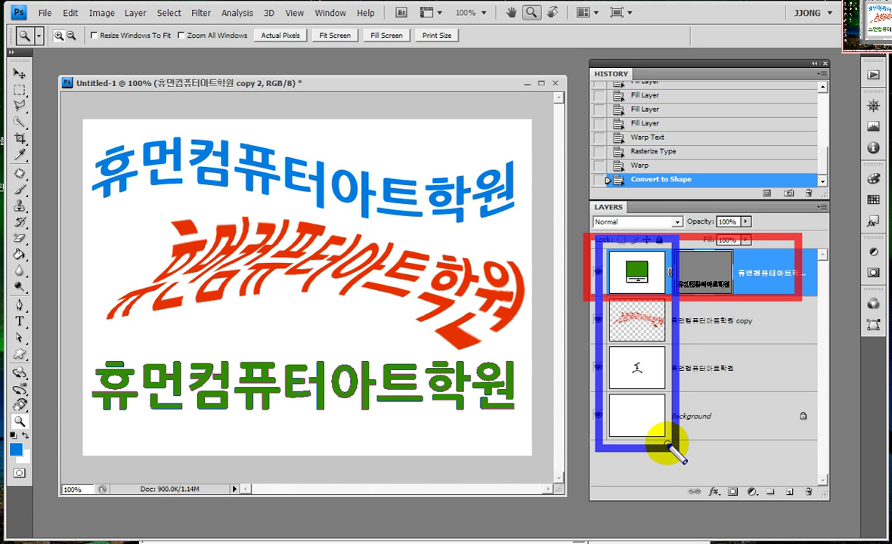
key(Escape)
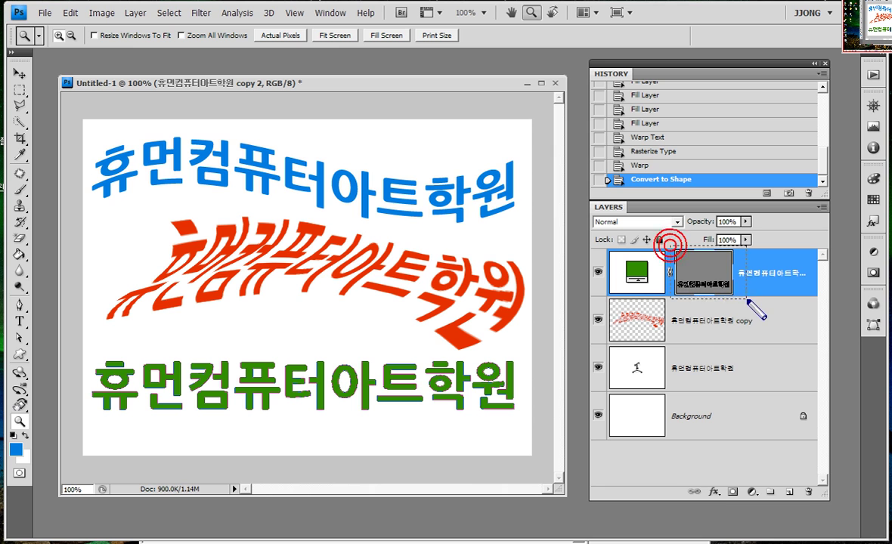
drag(669, 244, 747, 298)
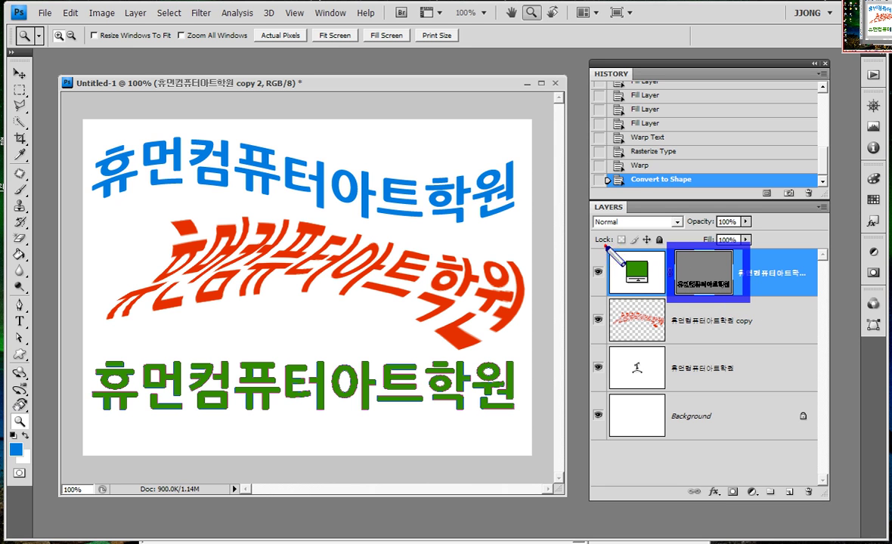
drag(608, 250, 665, 448)
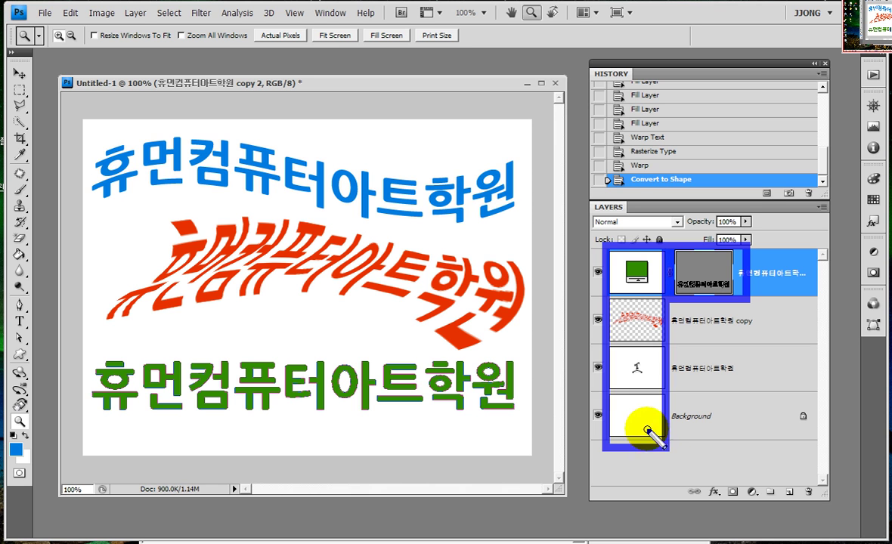
drag(668, 225, 748, 356)
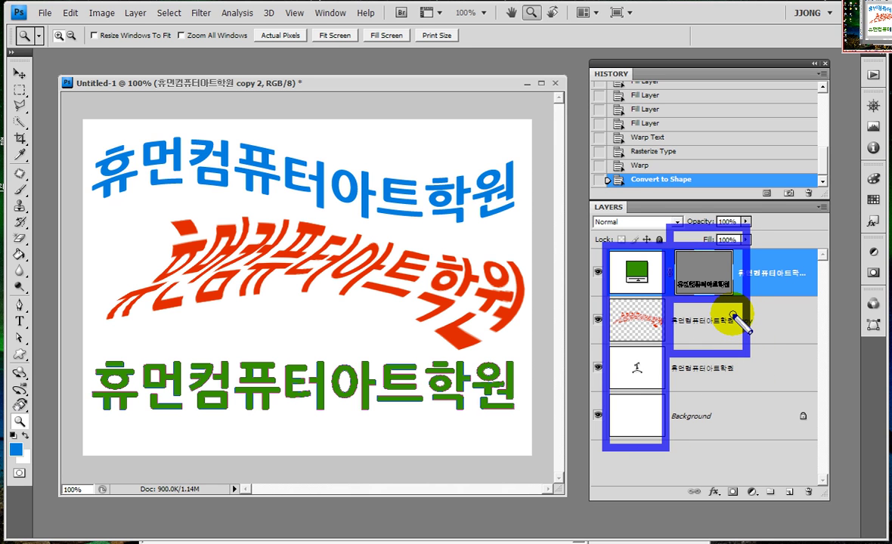
key(Escape)
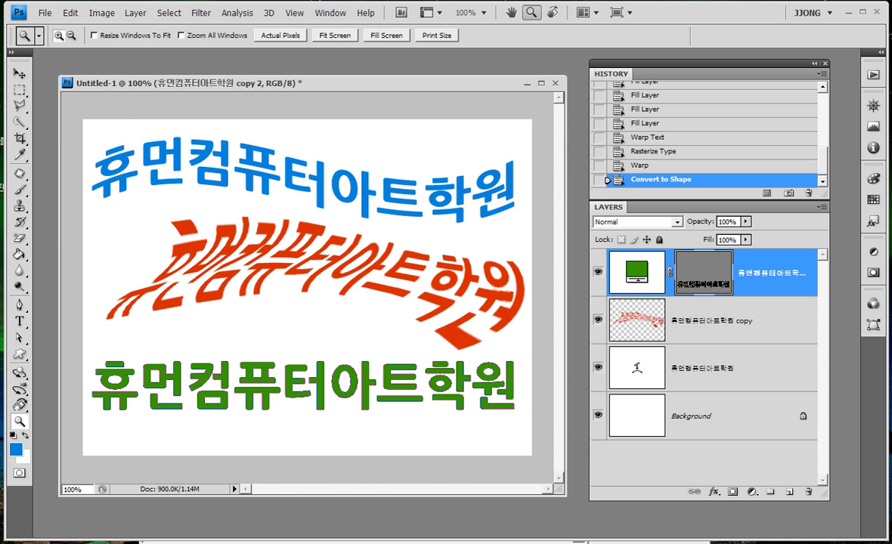
Start an Edit > Transform Path > Warp on the green shape and bend its middle and edges.
click(71, 13)
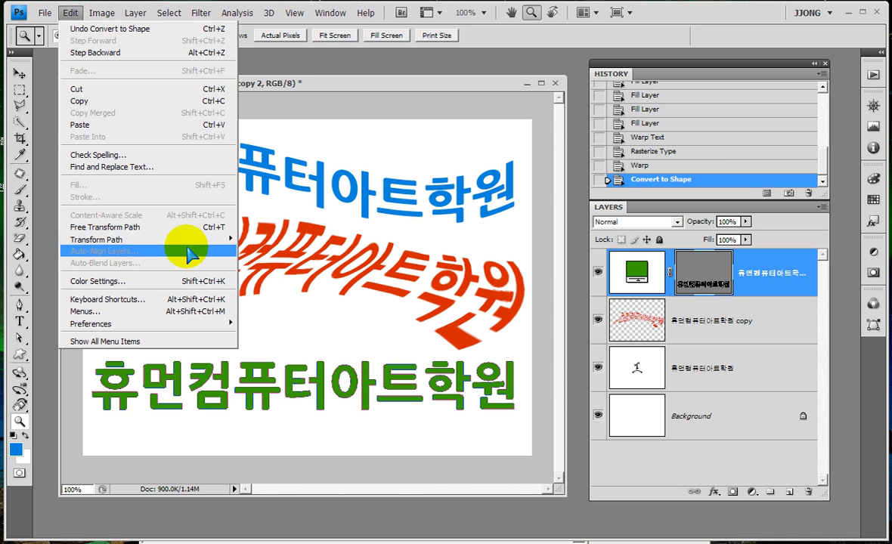
mouse_move(97, 239)
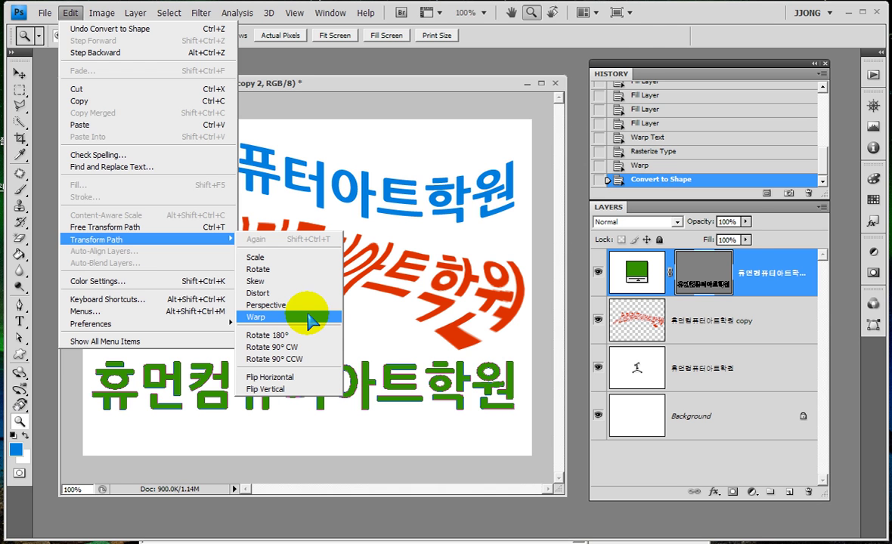
click(311, 318)
drag(306, 381, 305, 453)
mouse_move(236, 310)
mouse_down()
mouse_move(299, 309)
mouse_move(359, 243)
mouse_up()
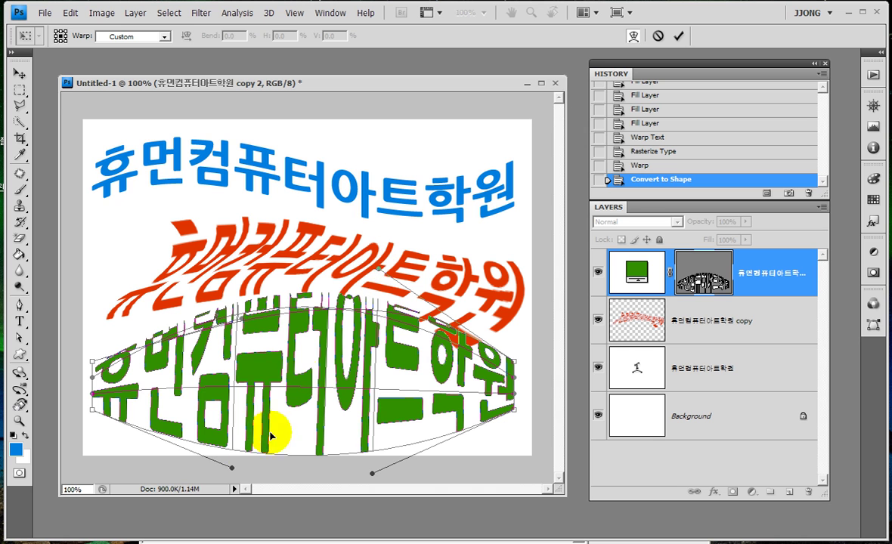
mouse_move(232, 468)
mouse_down()
mouse_move(280, 454)
mouse_move(297, 433)
mouse_up()
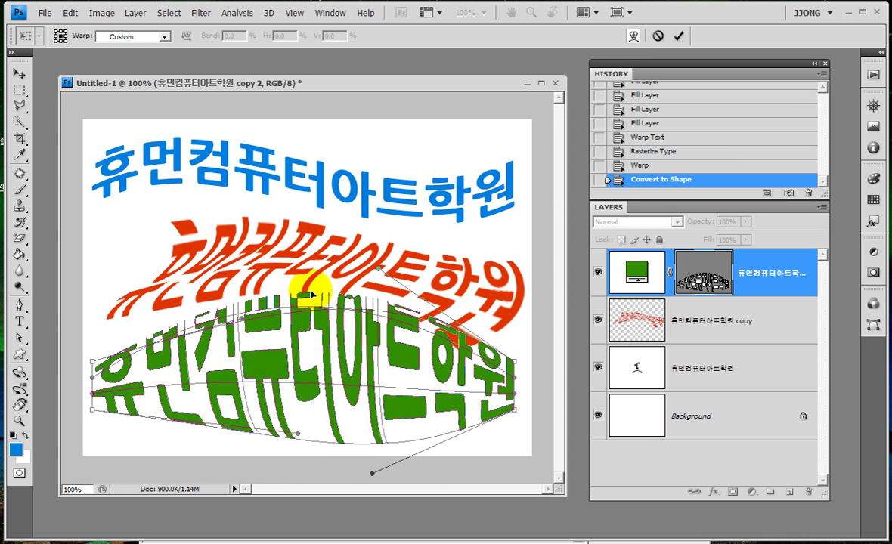
Distort the green letters' interior, bottom and right side into a sweeping wave, then commit.
mouse_move(343, 308)
mouse_down()
mouse_move(249, 365)
mouse_move(331, 369)
mouse_move(155, 374)
mouse_move(329, 369)
mouse_up()
mouse_move(378, 310)
mouse_down()
mouse_move(279, 376)
mouse_move(182, 391)
mouse_move(378, 389)
mouse_move(364, 406)
mouse_move(276, 425)
mouse_up()
mouse_move(343, 442)
mouse_down()
mouse_move(306, 317)
mouse_move(317, 386)
mouse_move(354, 424)
mouse_up()
drag(358, 478, 326, 418)
drag(483, 384, 479, 324)
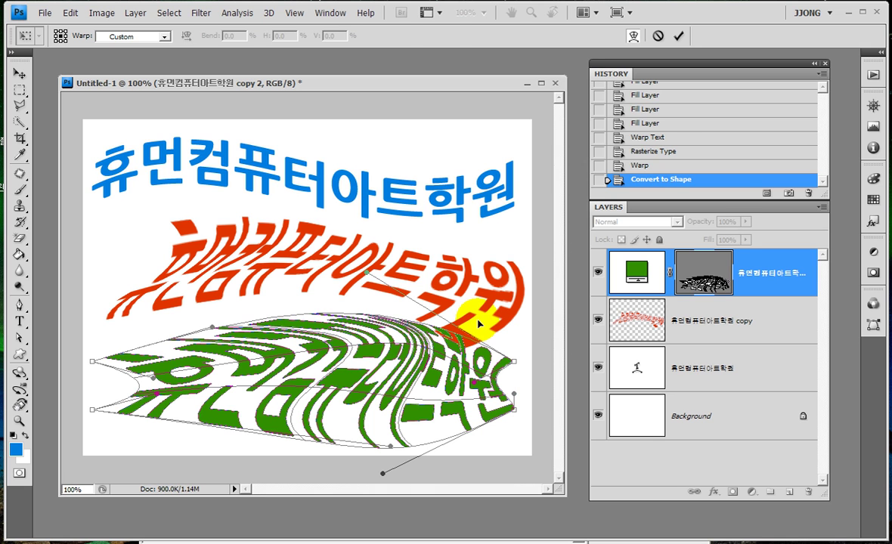
key(Return)
key(z)
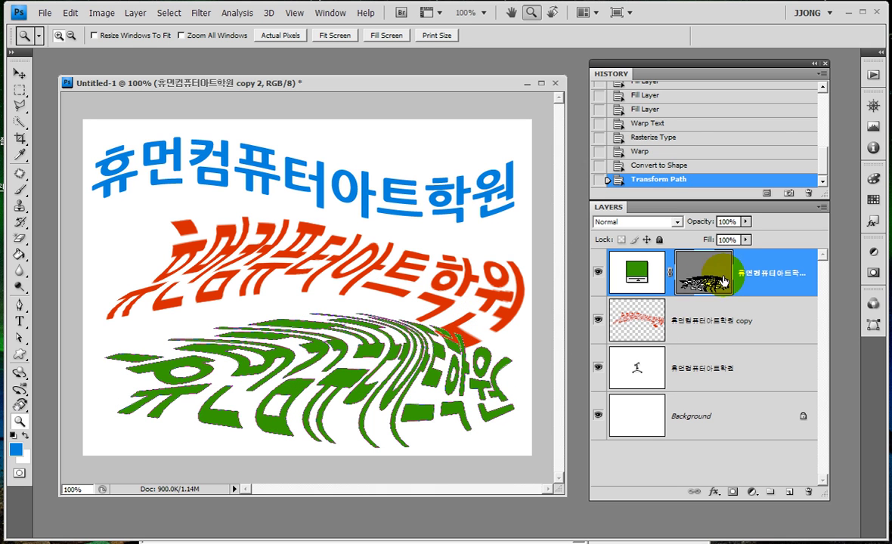
click(705, 269)
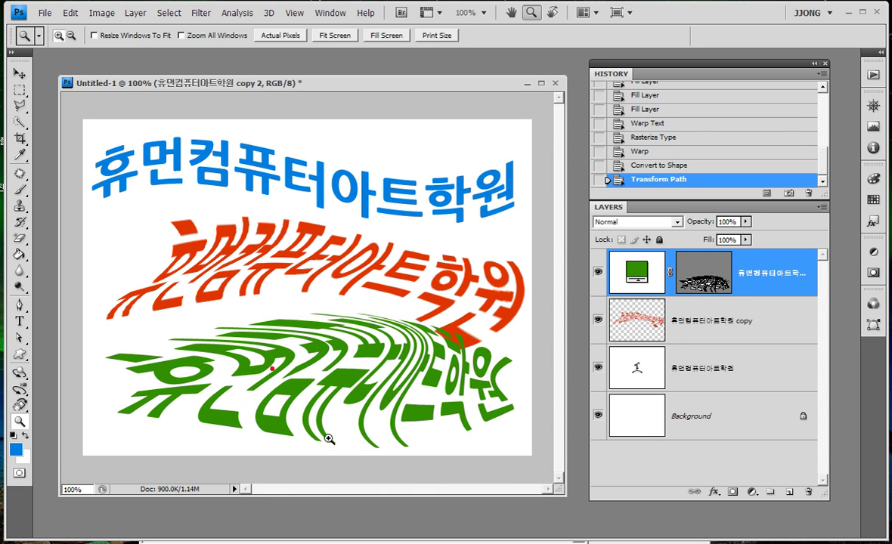
drag(234, 362, 341, 423)
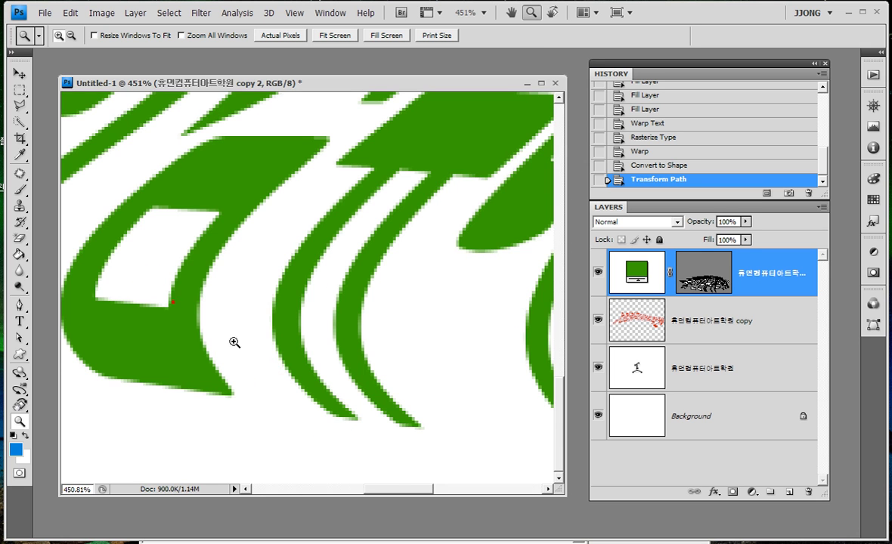
click(236, 343)
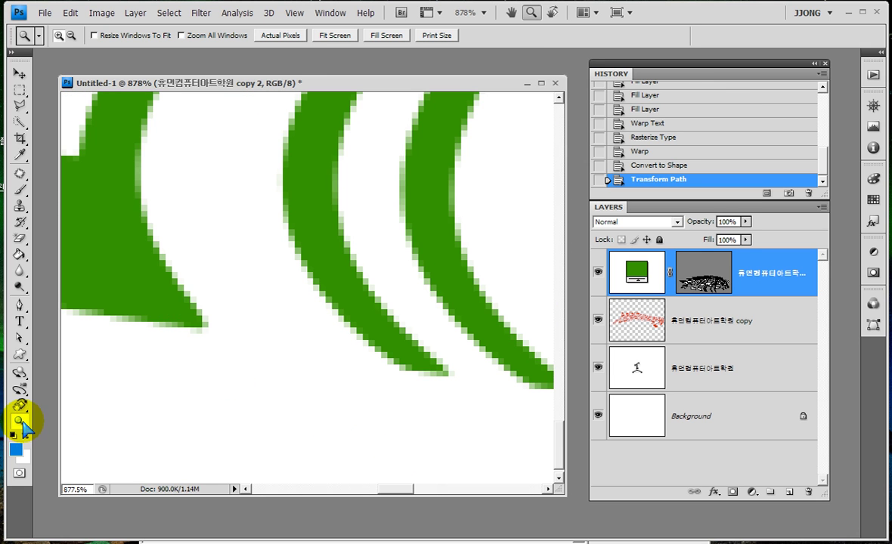
double_click(19, 421)
mouse_move(356, 325)
mouse_down()
mouse_move(389, 378)
mouse_move(444, 412)
mouse_up()
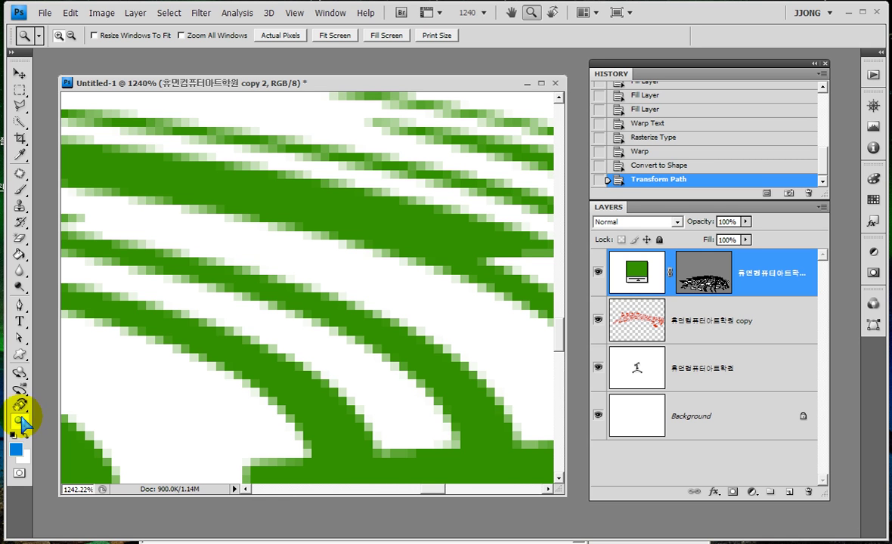
double_click(19, 421)
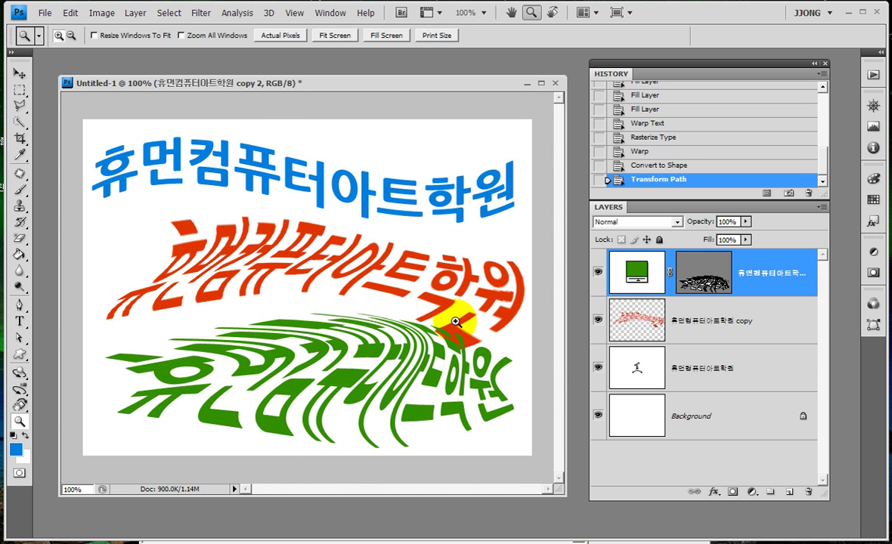
drag(408, 302, 452, 318)
drag(378, 241, 231, 372)
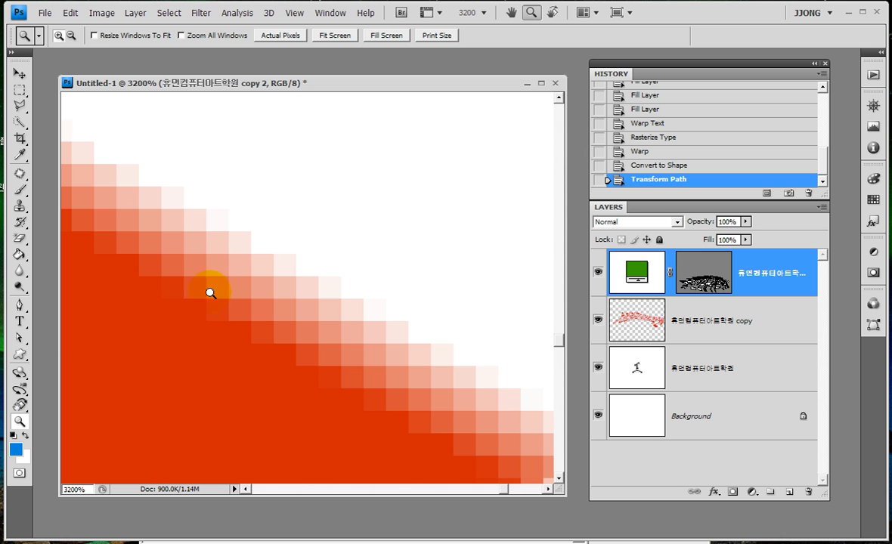
double_click(18, 422)
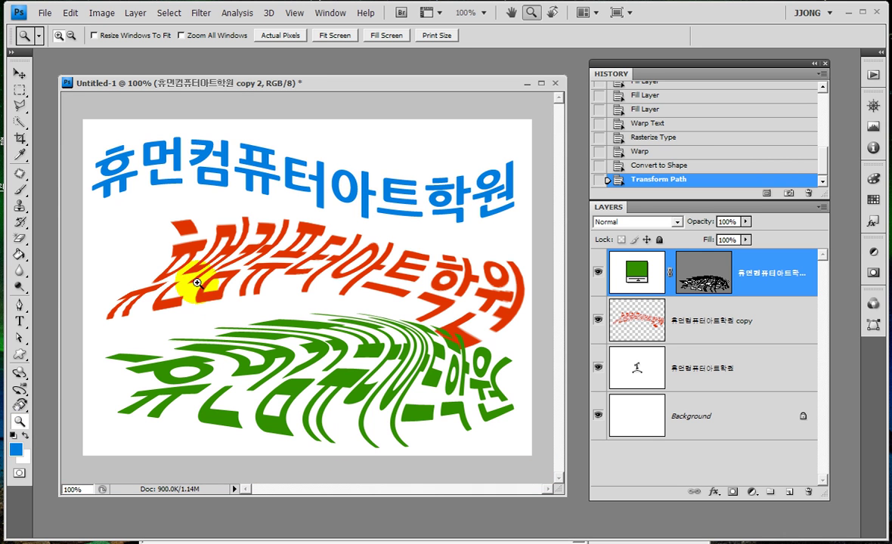
drag(197, 284, 242, 313)
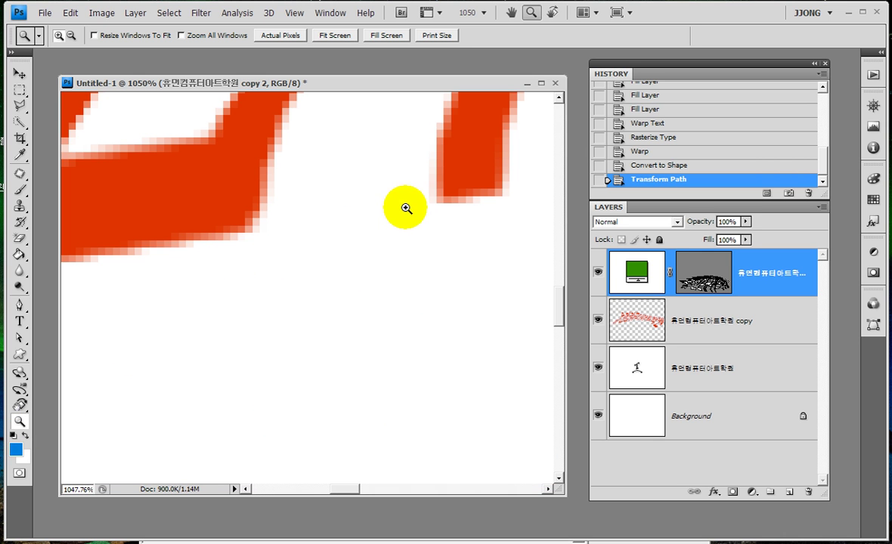
double_click(19, 421)
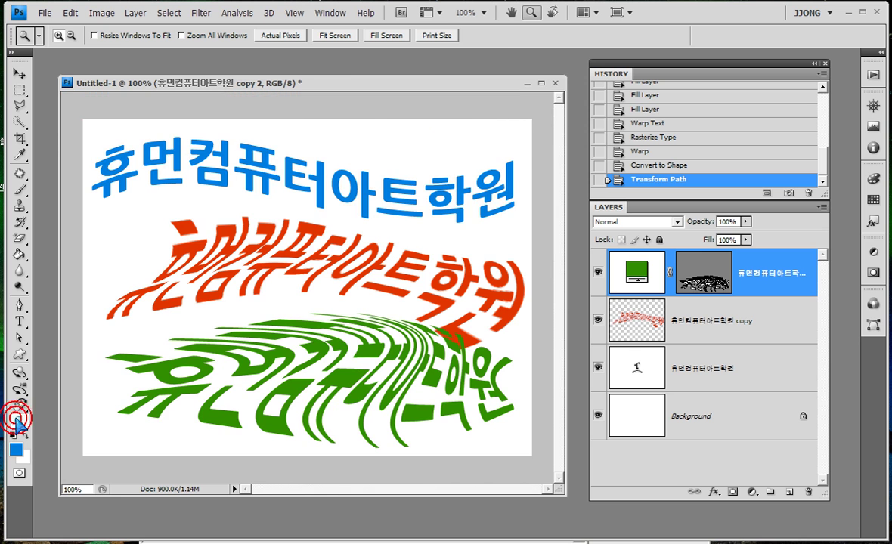
drag(408, 397, 421, 412)
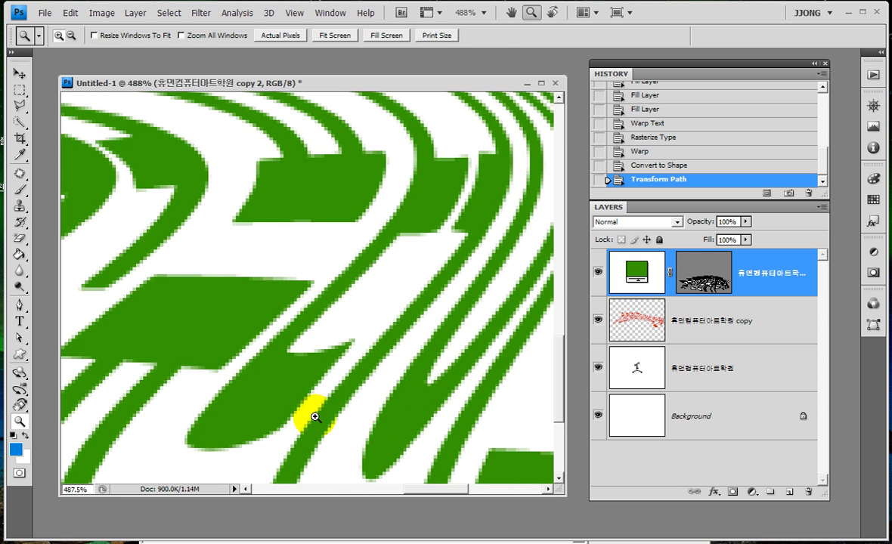
double_click(19, 421)
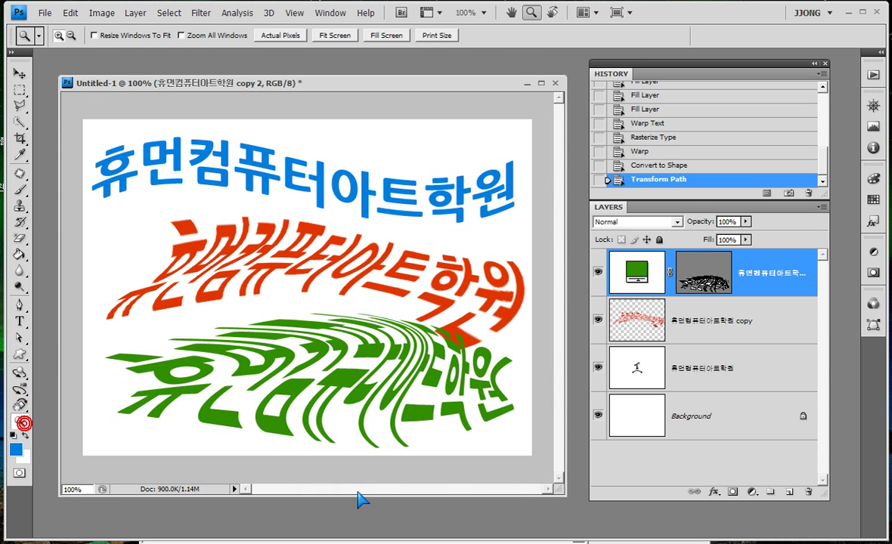